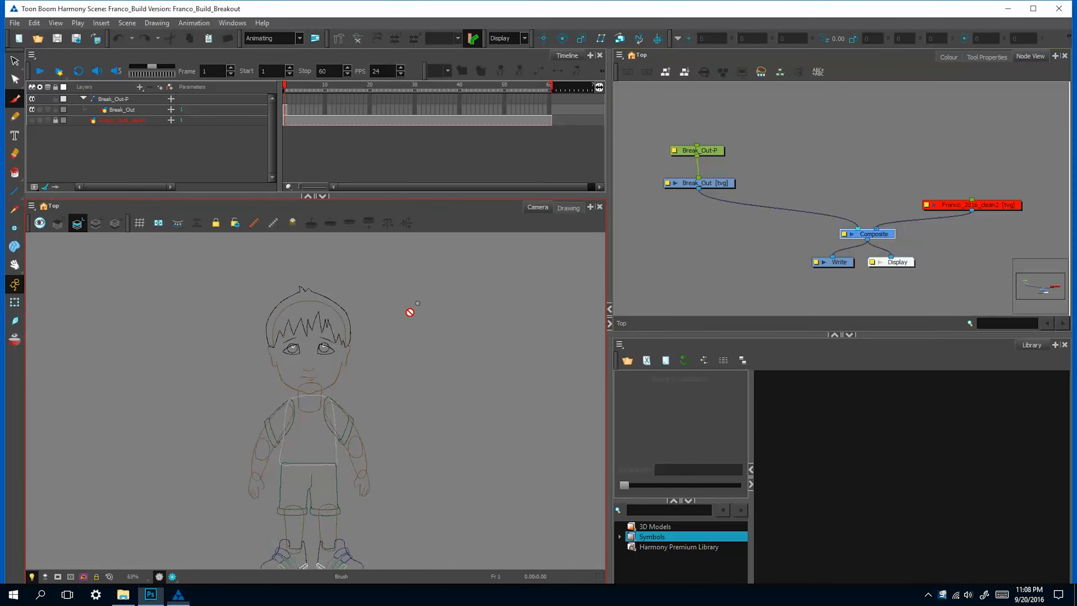
Create drawing layers named Head, Hair and R_Ear for the character build
scroll(408, 312, up, 5)
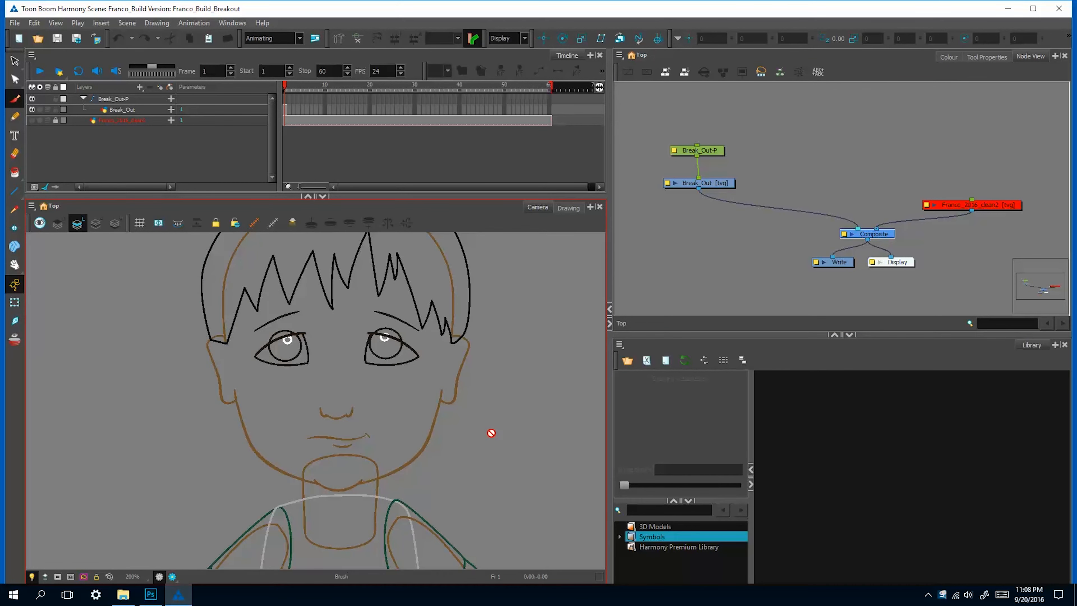
mouse_move(491, 432)
mouse_down()
mouse_move(462, 440)
mouse_move(459, 409)
mouse_move(478, 459)
mouse_up()
key(shift+t)
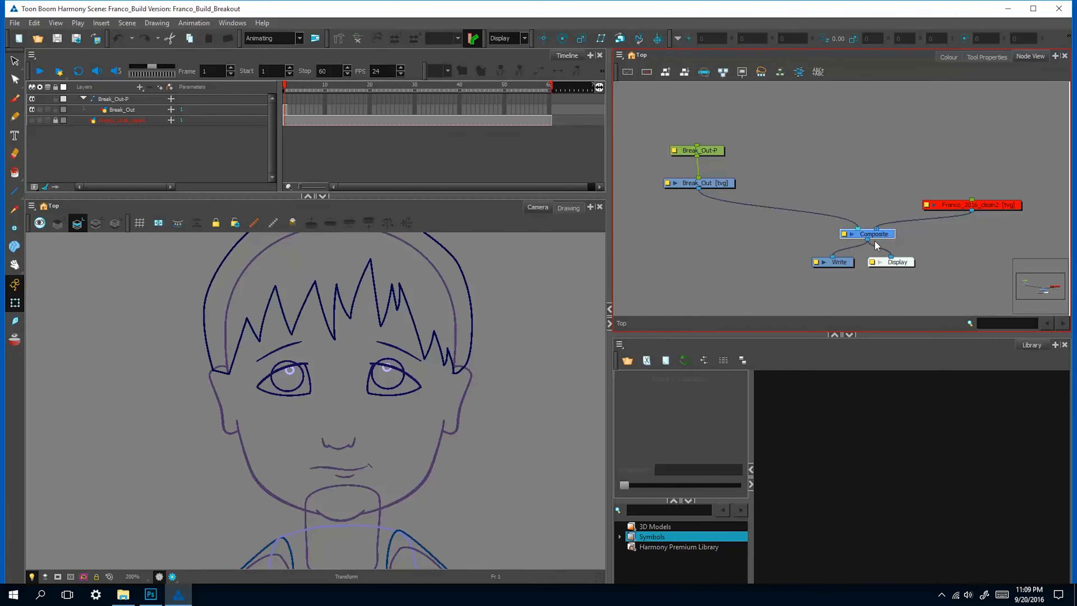
key(ctrl+r)
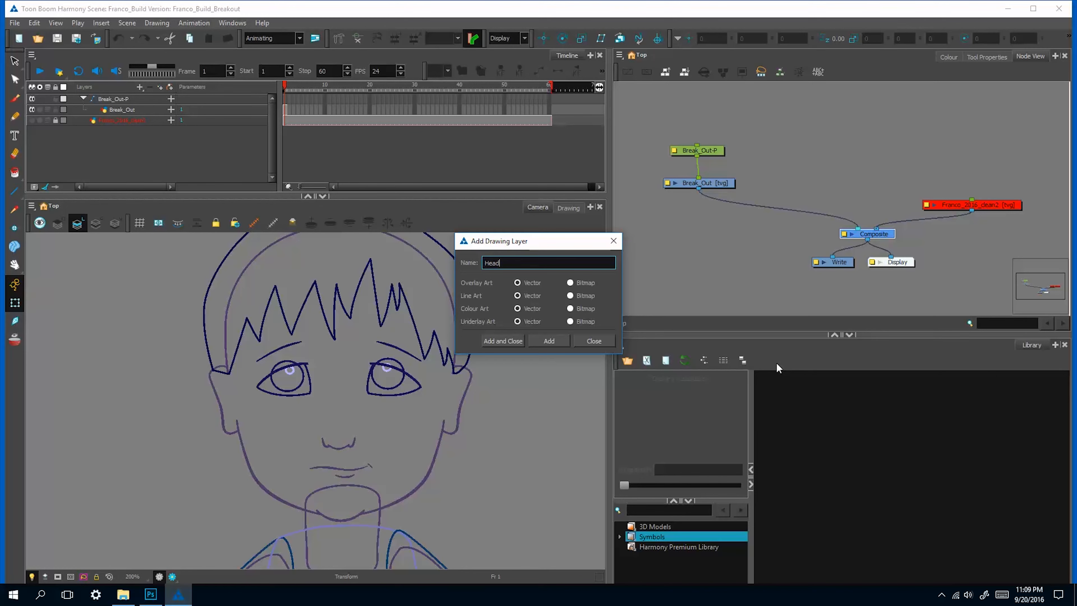
click(549, 341)
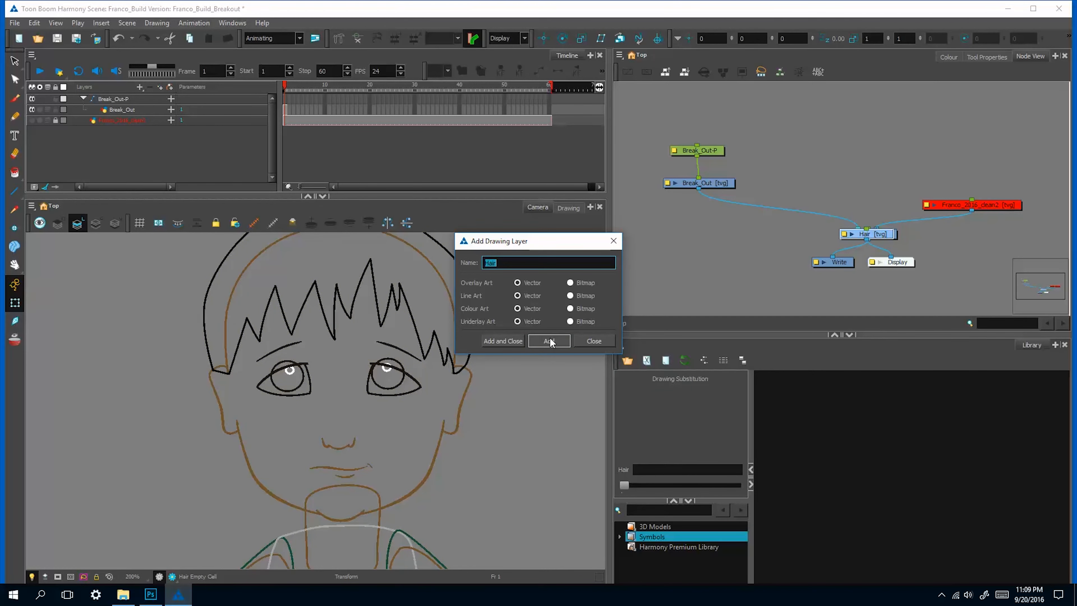
text(R_Ear)
click(549, 341)
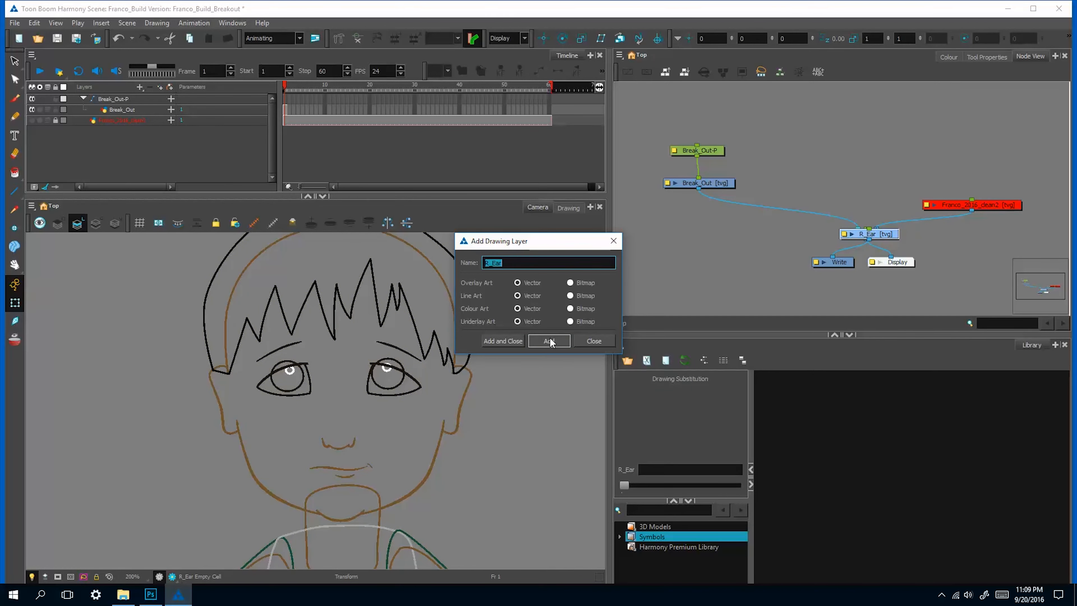
Add eyelid, eyewhite, pupil and eyebrow drawing layers, using the L_ and R_ name prefixes
text(R_Eyelid)
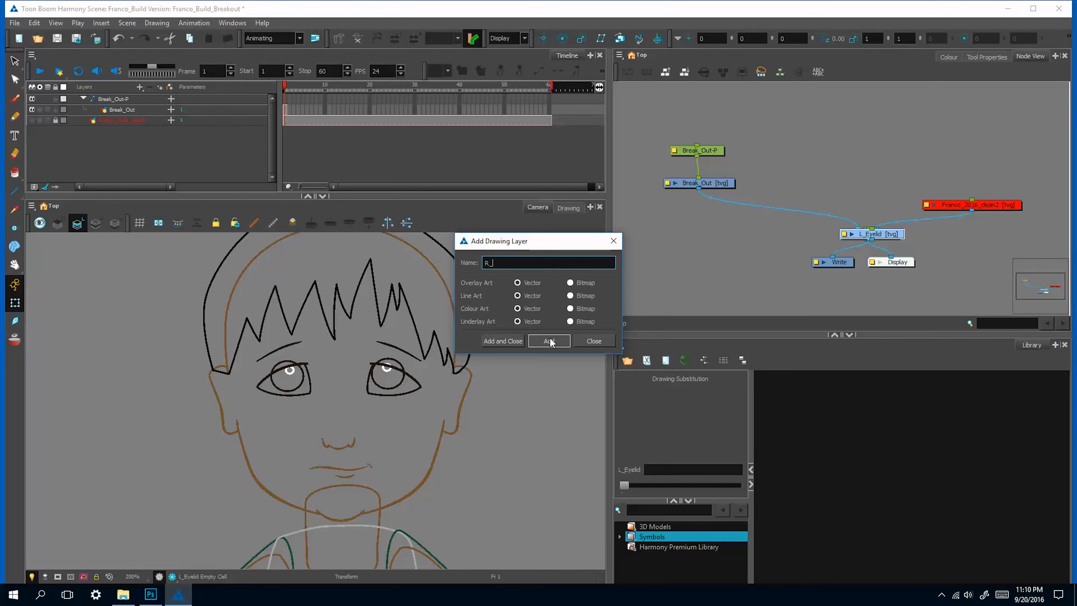
click(549, 341)
text(R_Eyewhite)
click(549, 341)
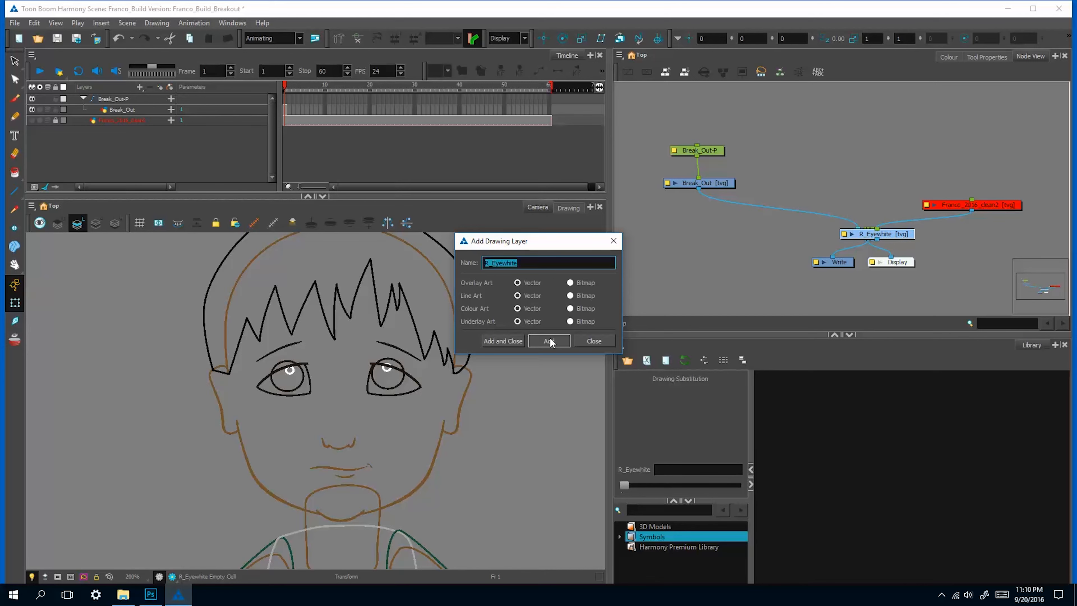
text(R_Pupil)
click(549, 341)
text(R_Eye)
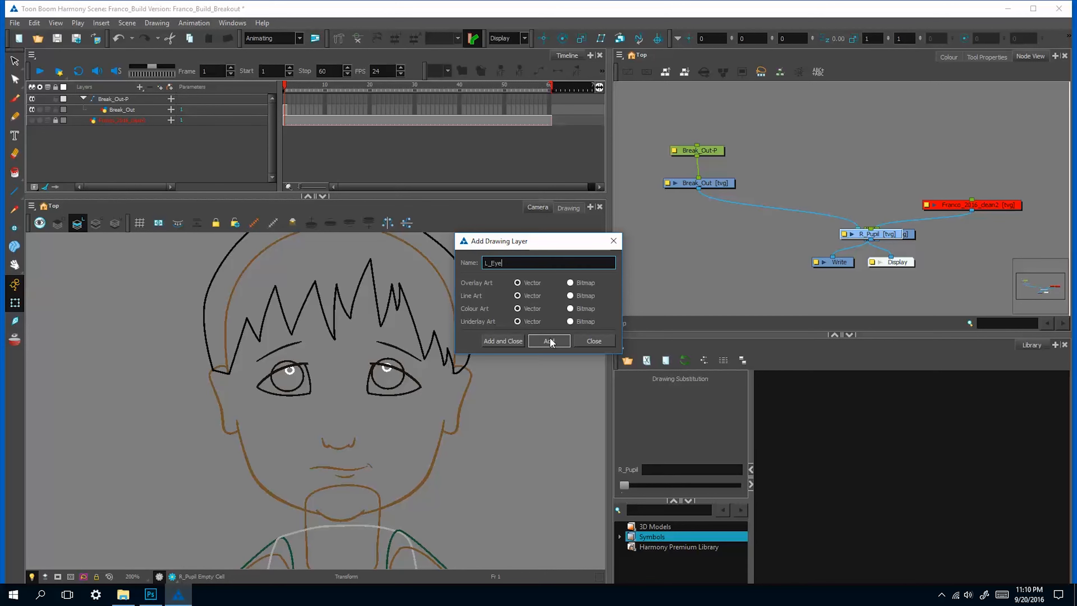
text(brow)
click(549, 341)
Add drawing layers named Nose, Mouth and Chin
text(Nose)
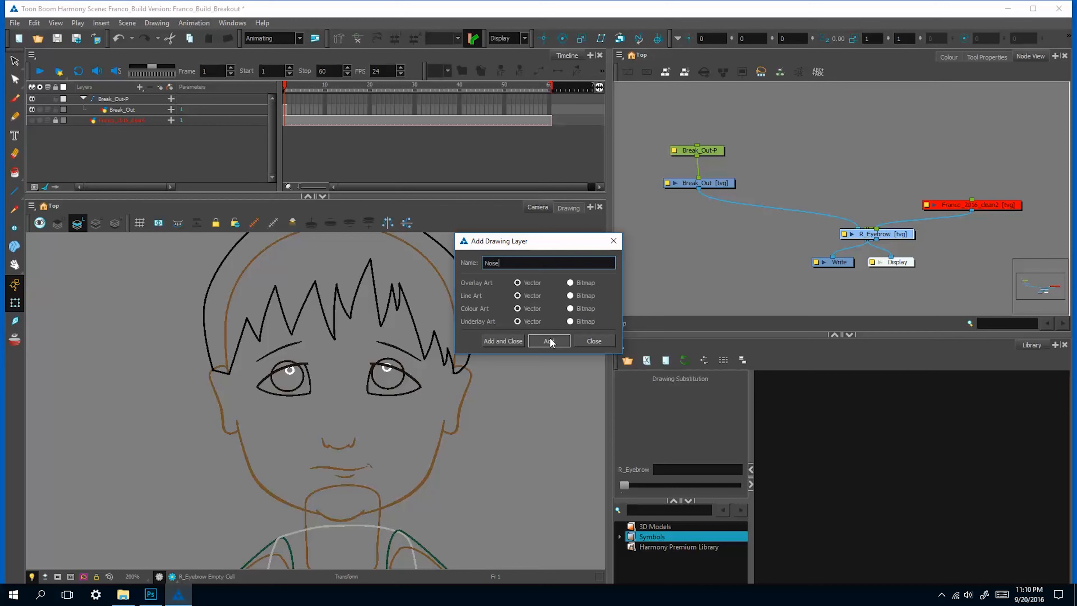
click(549, 341)
text(Mouth)
click(549, 341)
text(Chin)
click(551, 342)
Add drawing layers named Neck, Torso and Pelvis
text(Neck)
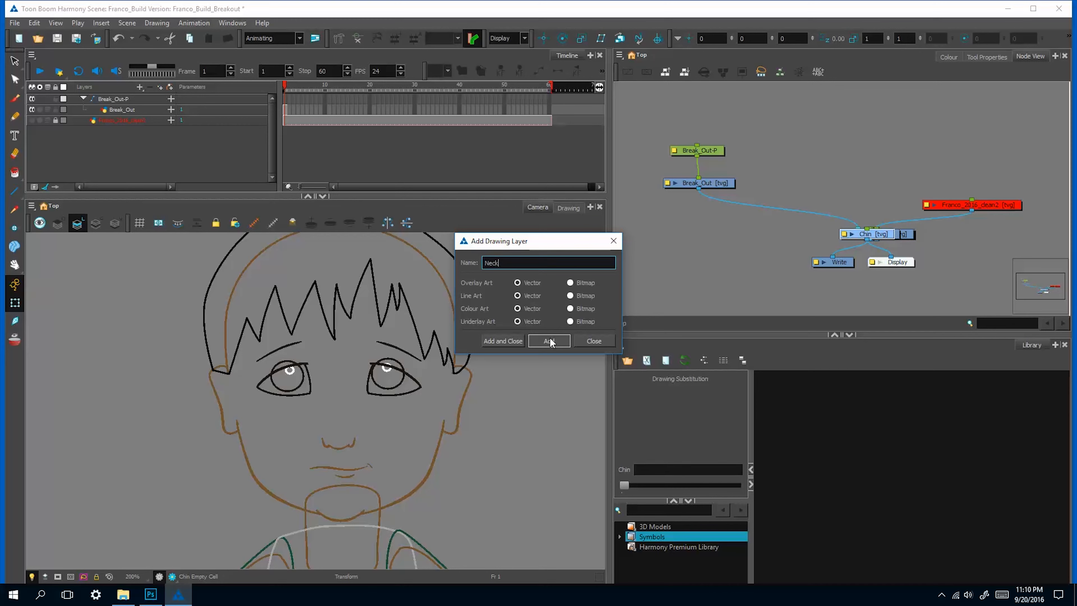
click(551, 342)
text(Torso)
click(552, 342)
text(Pelvis)
click(551, 342)
Add leg, shorts and shoe drawing layers, including R_Leg, L_Shorts and L_Shoe
text(L_LEg)
click(549, 341)
text(R_Leg)
click(549, 341)
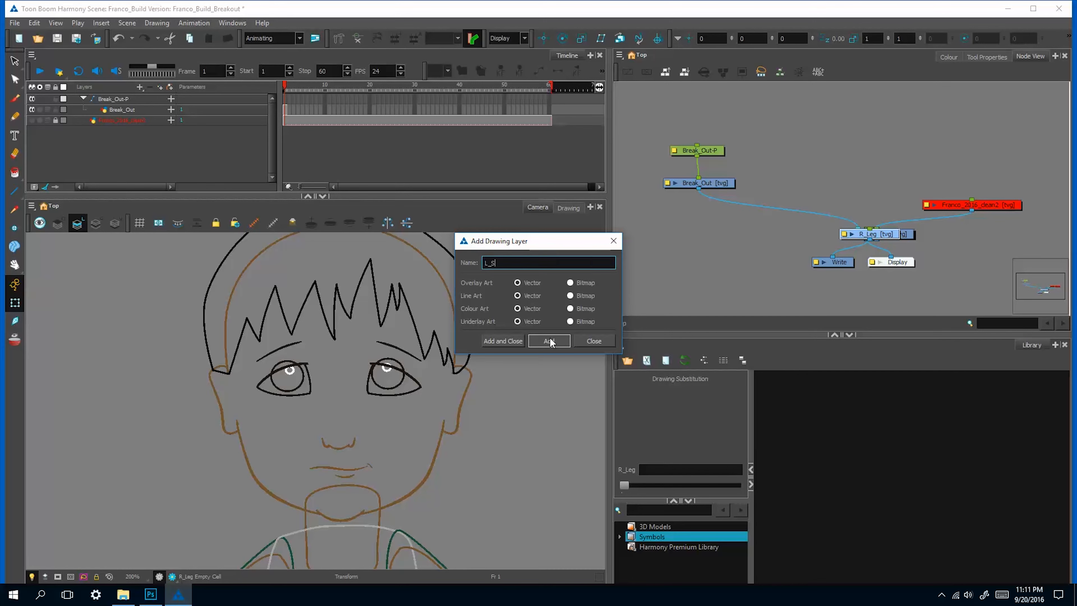
text(L_Shorts)
click(549, 341)
text(L_Shoe)
click(549, 341)
Add bicep and forearm drawing layers for both arms, including L_Bicep, R-Bicep and R_Forearm
text(L_Bicep)
click(550, 342)
text(R-Bicep)
click(550, 342)
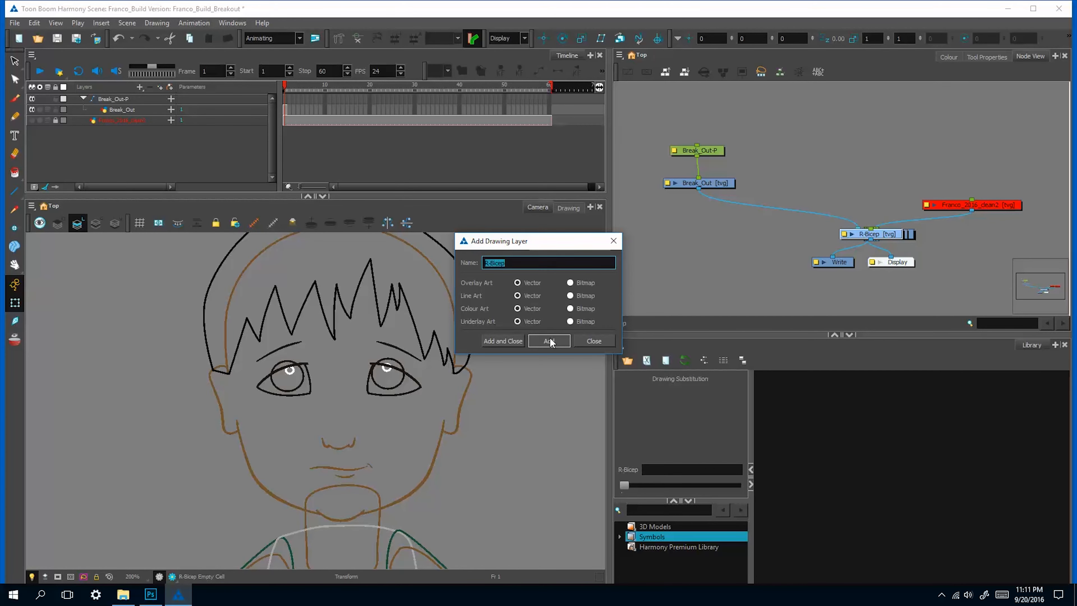
text(earm)
click(550, 342)
text(R_Forearm)
click(550, 341)
Add the L_Hand and R_Hand drawing layers and finish adding layers
text(L_Hand)
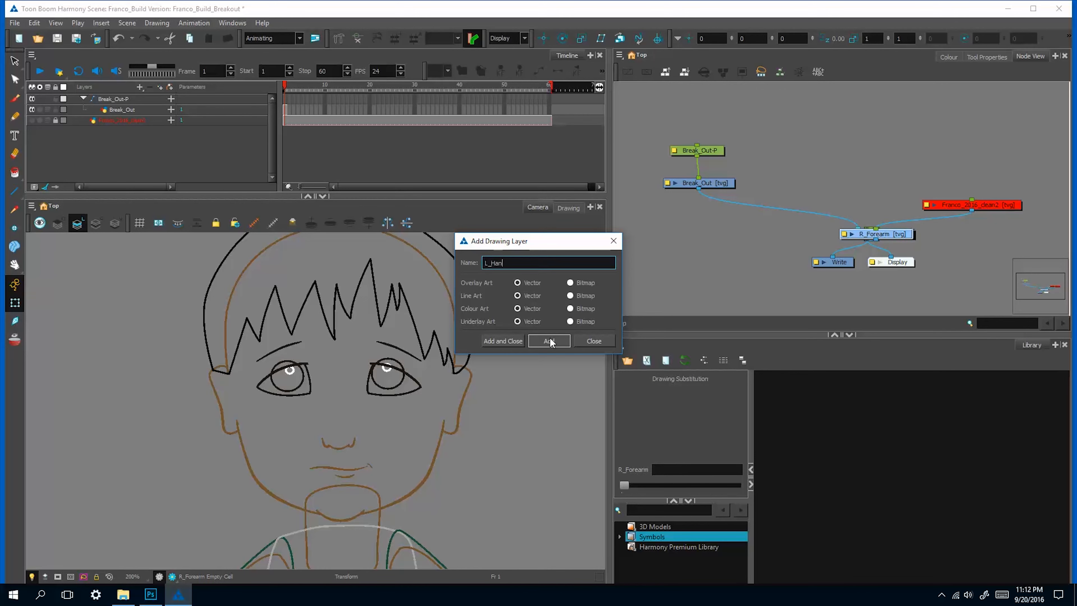
click(550, 342)
text(R_Hand)
click(550, 341)
click(593, 341)
Move the stacked drawing nodes off the Composite so they sit above it in the node network
mouse_move(919, 245)
mouse_down()
mouse_move(867, 236)
mouse_move(893, 225)
mouse_up()
click(927, 240)
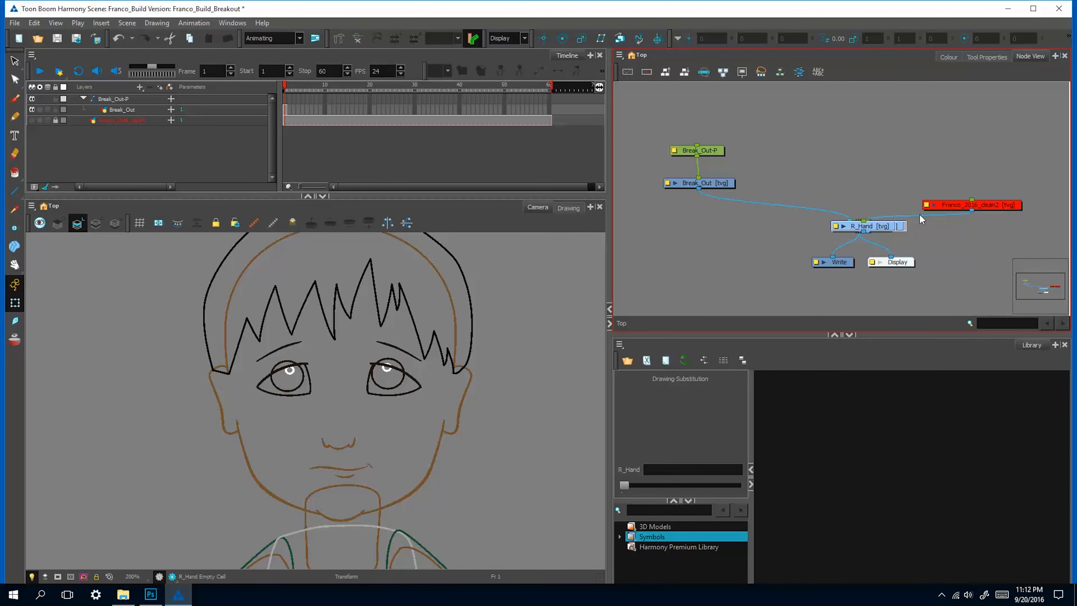
drag(886, 227, 885, 166)
drag(875, 224, 881, 181)
drag(875, 224, 879, 189)
drag(873, 224, 881, 198)
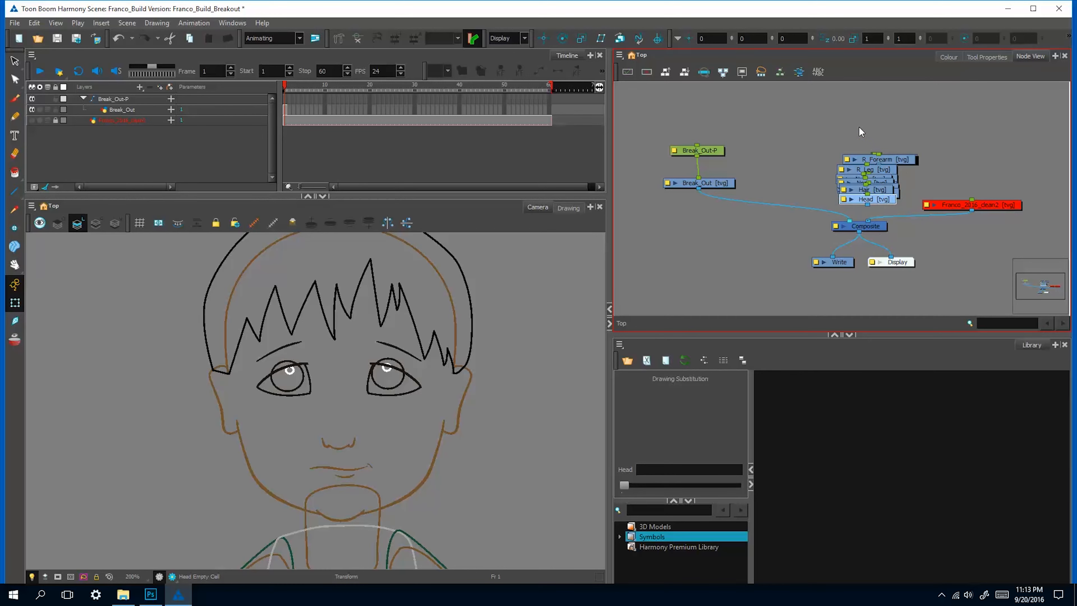
Select the whole stack of drawing nodes and spread them out so they no longer overlap
drag(858, 127, 877, 207)
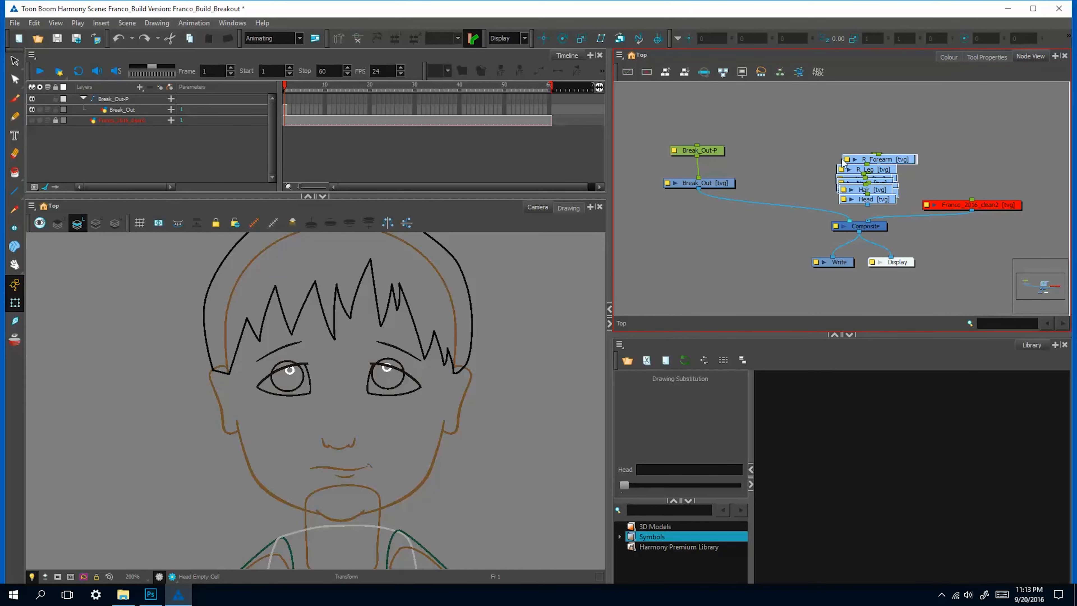
click(685, 75)
click(521, 318)
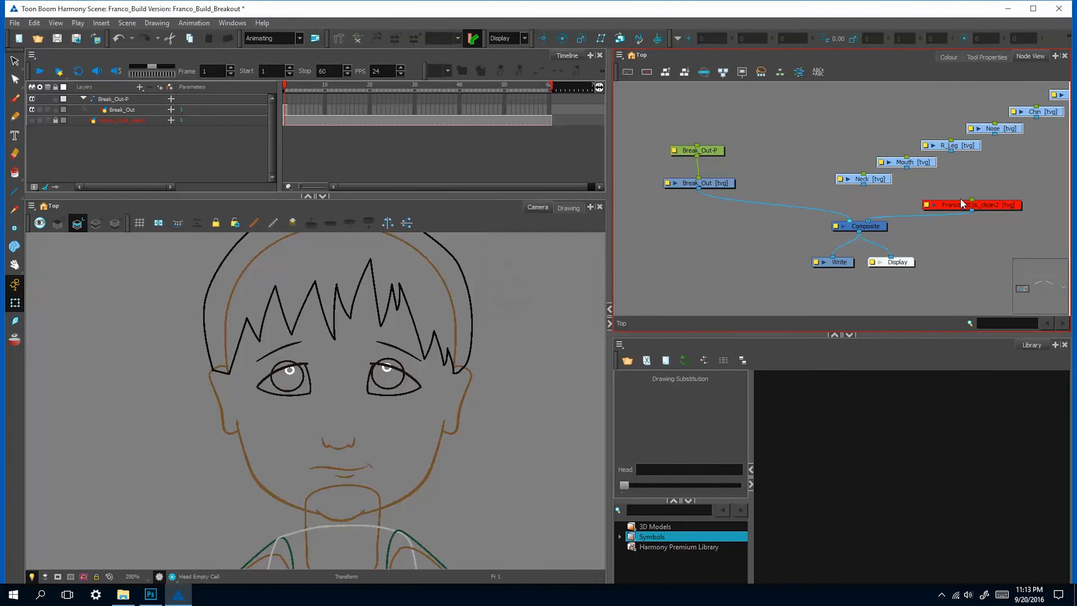
Examine the spread-out chain of drawing nodes across the whole node network
drag(972, 147, 891, 156)
key(1)
key(1)
click(999, 120)
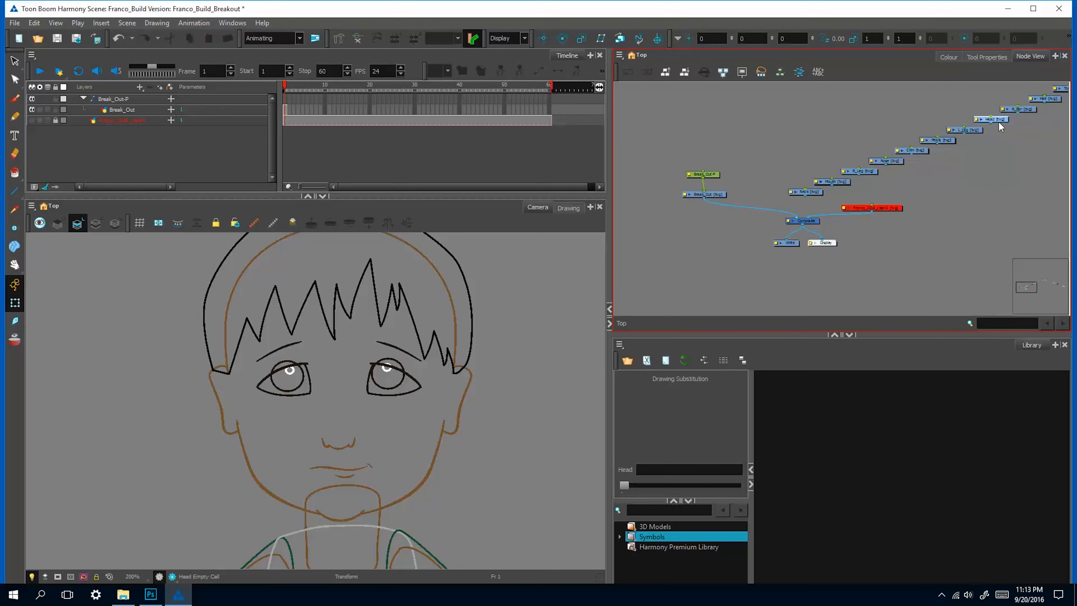
drag(998, 120, 995, 141)
click(983, 165)
scroll(849, 213, down, 3)
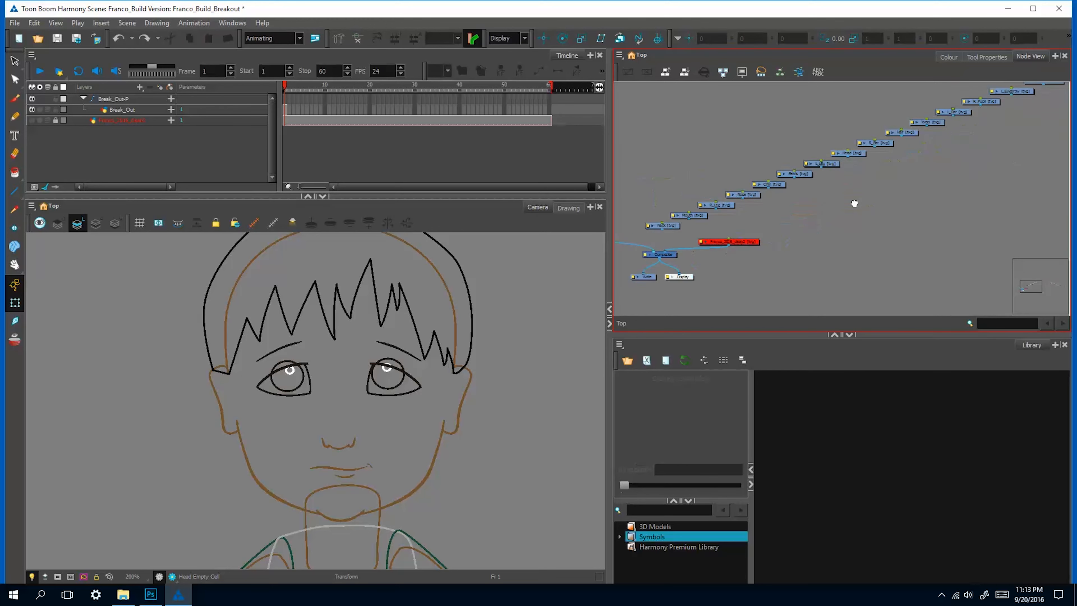
scroll(850, 215, down, 3)
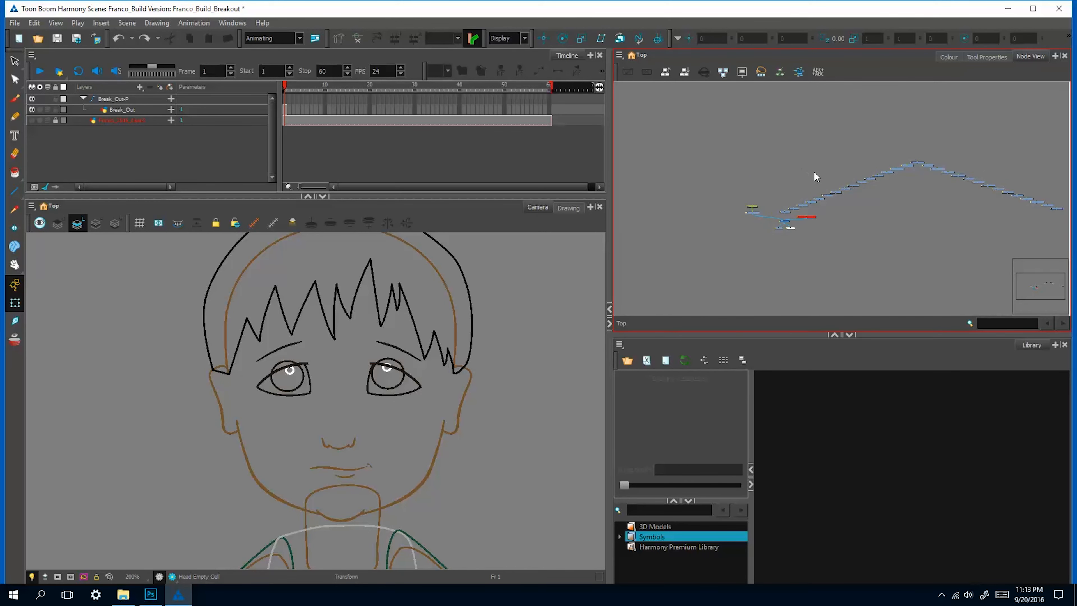
scroll(819, 245, up, 3)
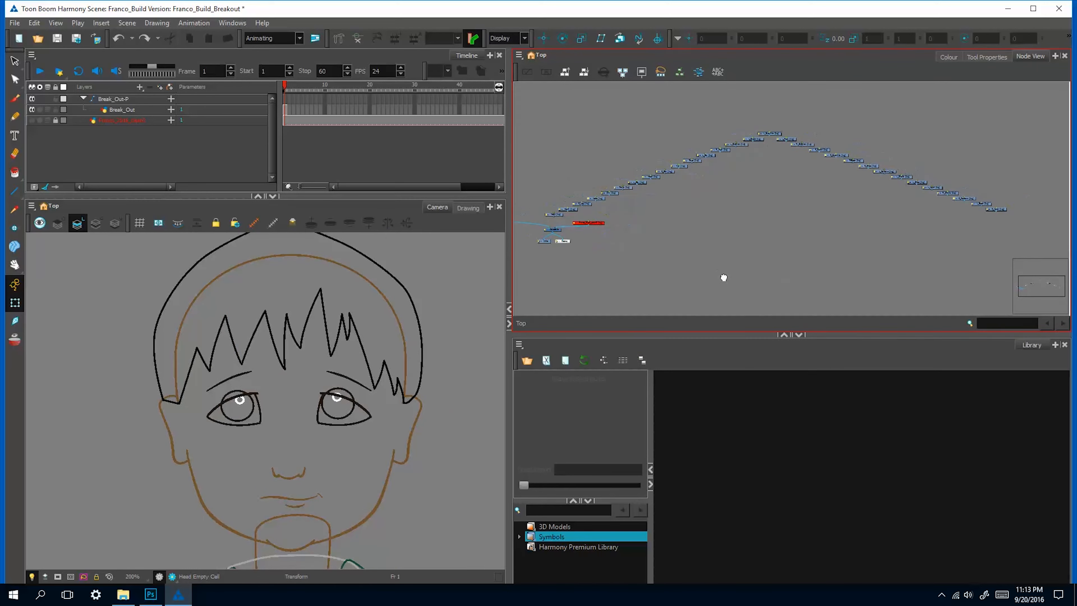
Set all the new drawing layers to Separate Mode with the embedded pivot applied on the Parent Peg
drag(724, 277, 722, 278)
drag(956, 218, 956, 218)
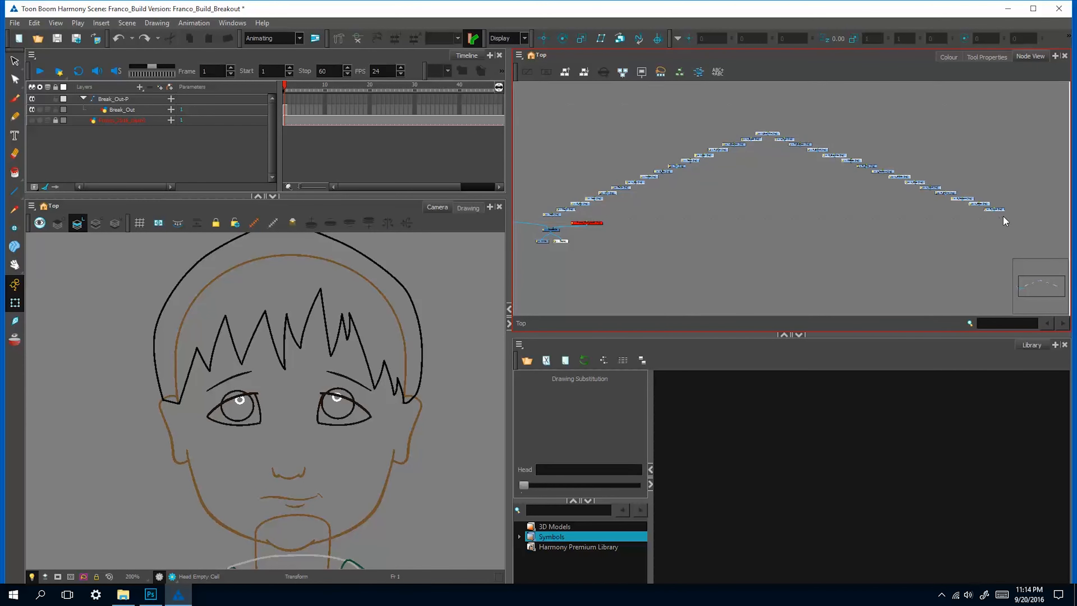
click(680, 72)
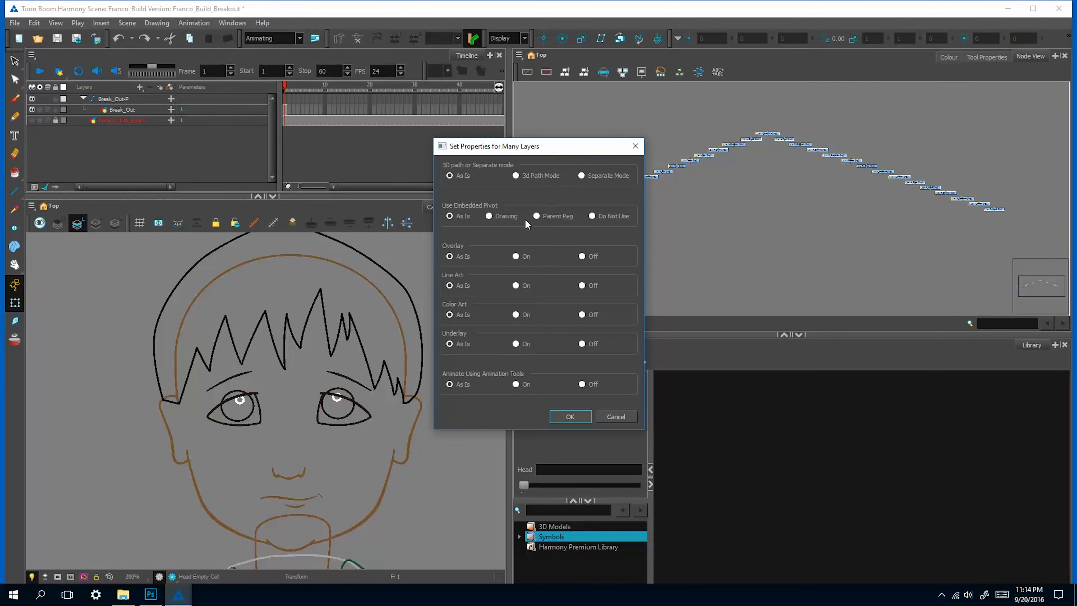
click(536, 216)
click(581, 175)
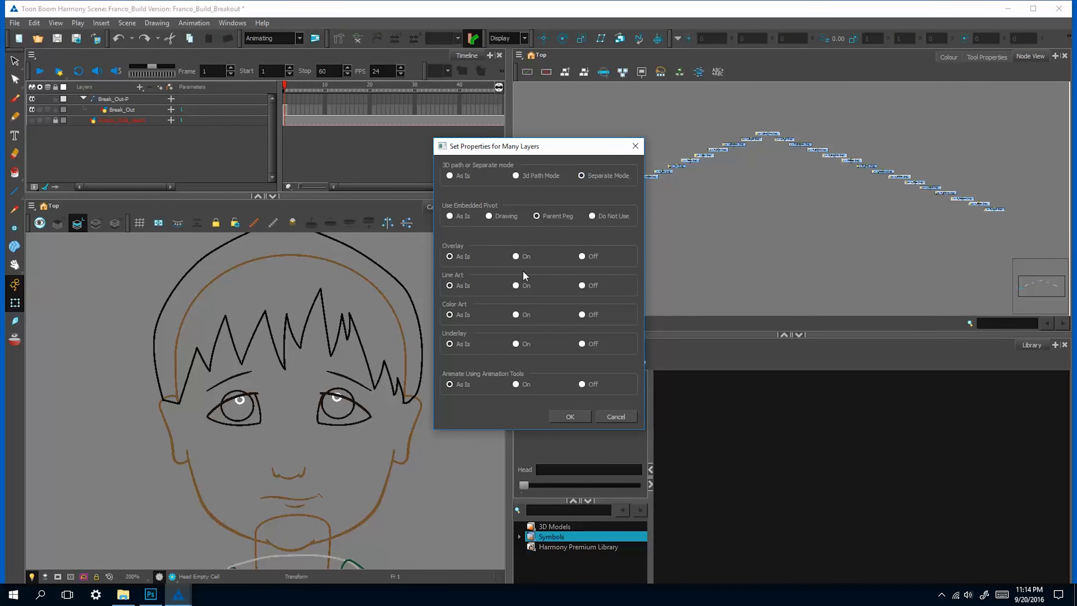
click(569, 416)
Add the prefix Franco to the names of all the selected drawing layers
click(697, 73)
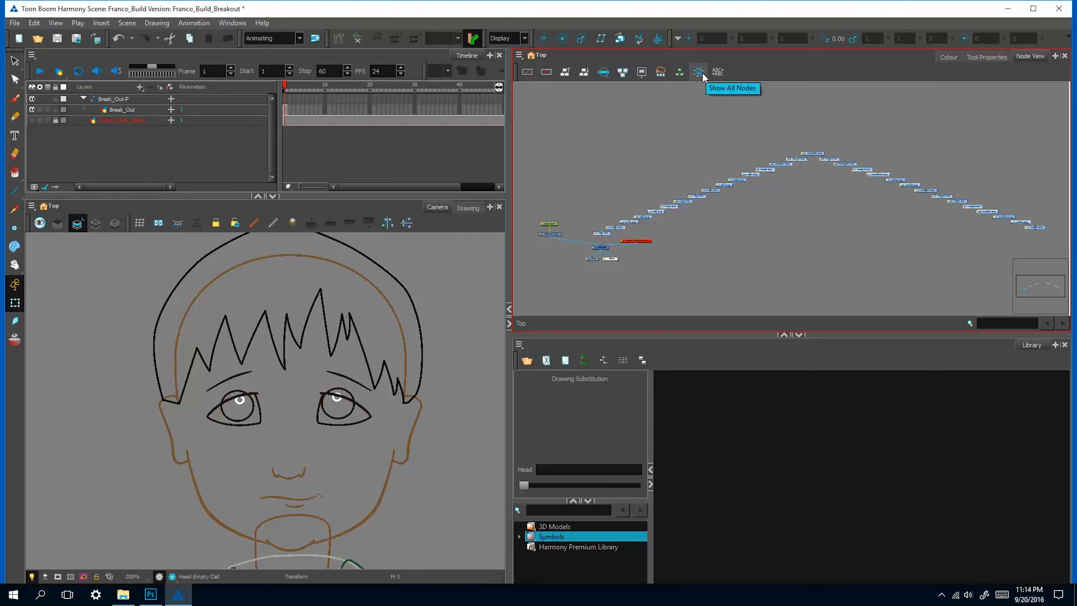
click(717, 75)
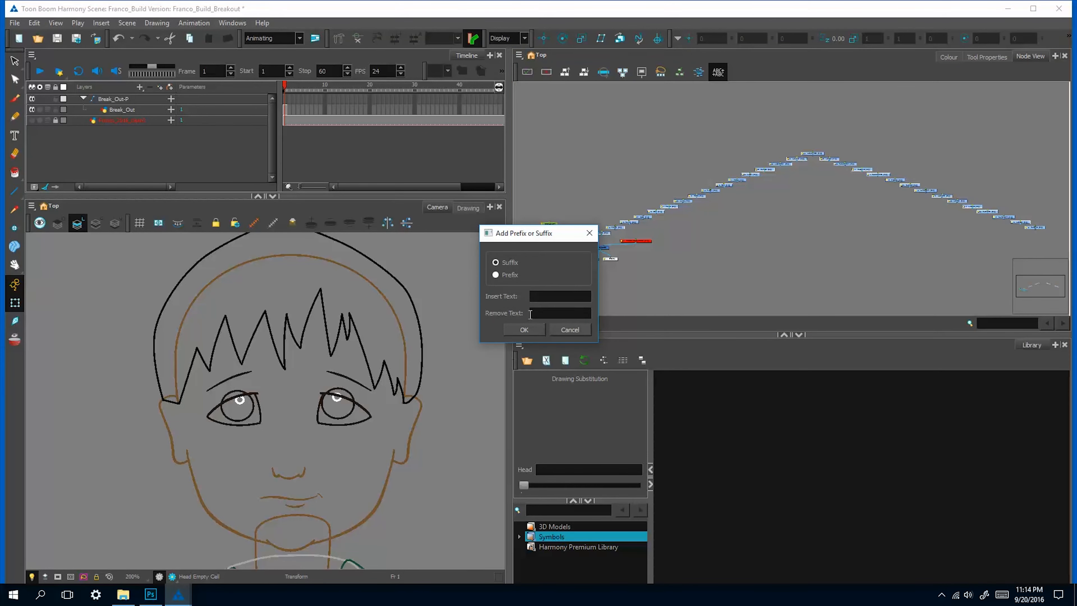
click(502, 275)
click(551, 299)
click(524, 330)
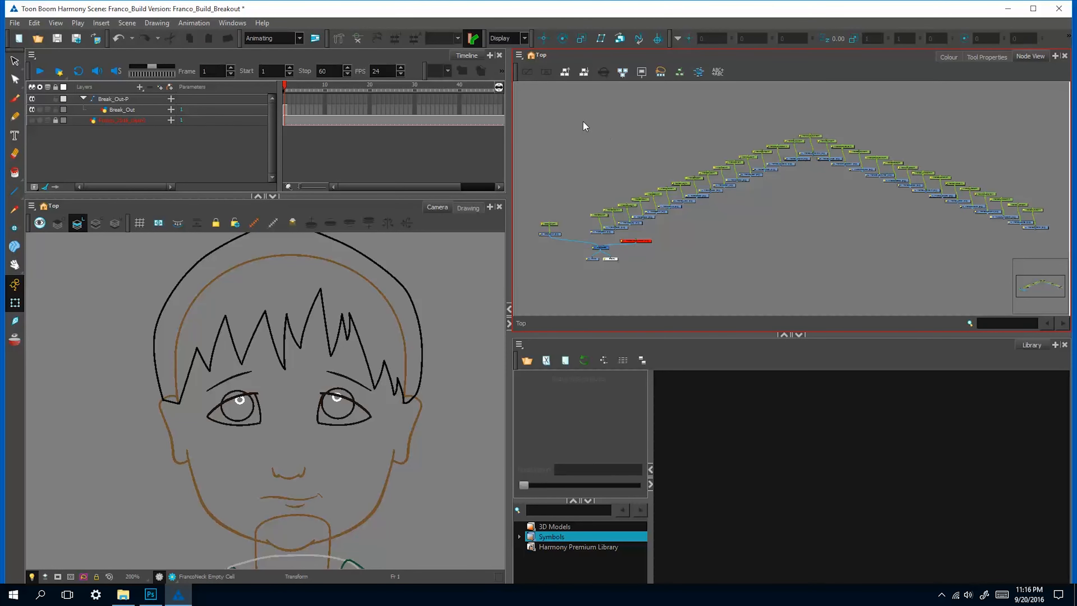
Add one master peg above all the Franco drawing nodes and their pegs
drag(567, 122, 833, 236)
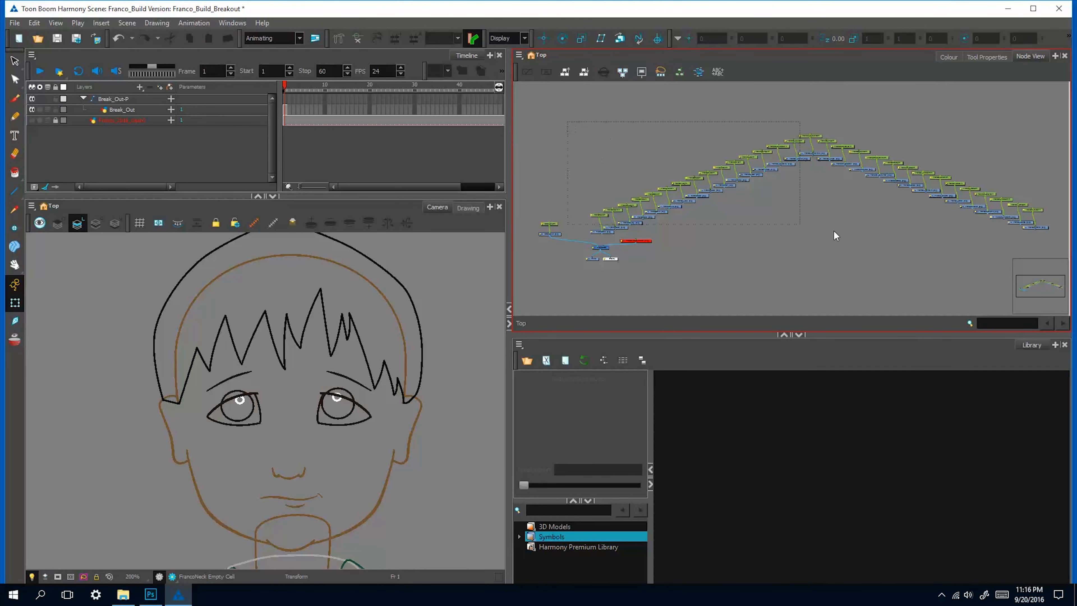
drag(1034, 235, 1048, 234)
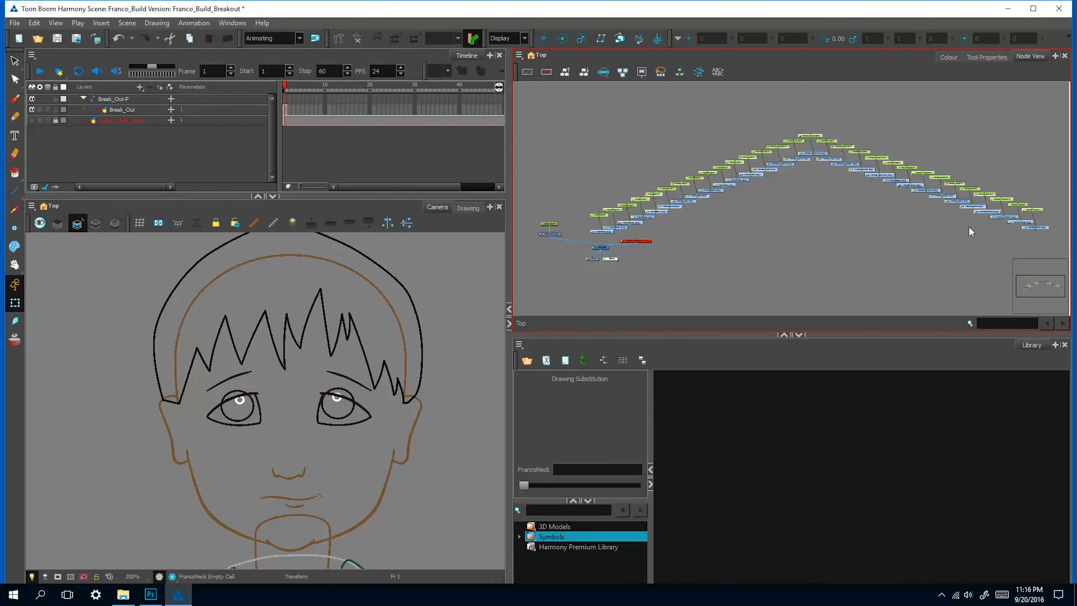
key(ctrl+p)
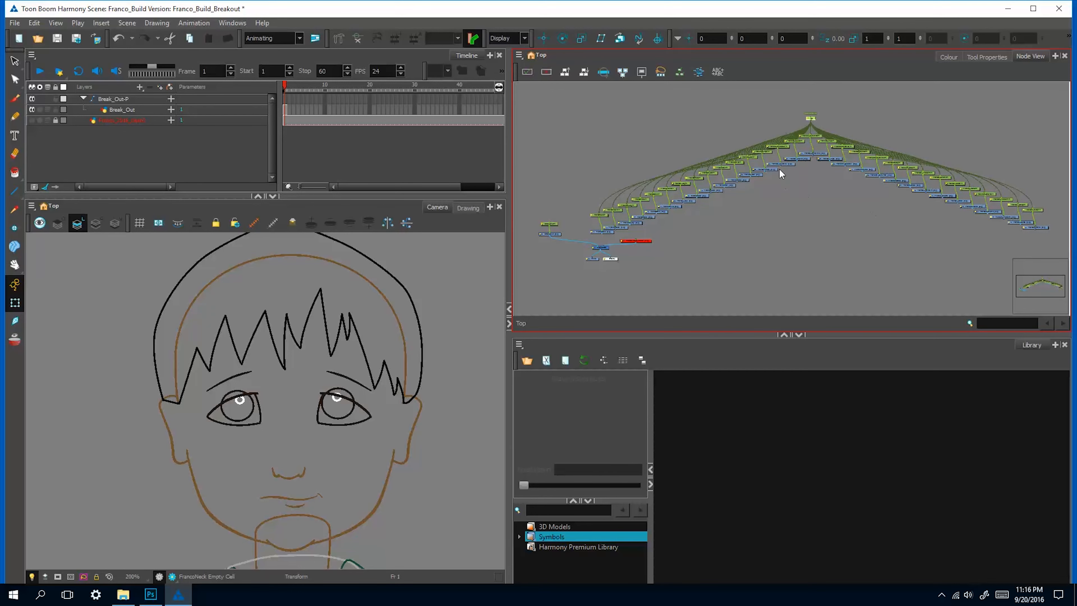
Group the master peg with all the Franco pegs and drawings, and connect the group to the Composite
drag(605, 124, 674, 186)
drag(982, 231, 1045, 233)
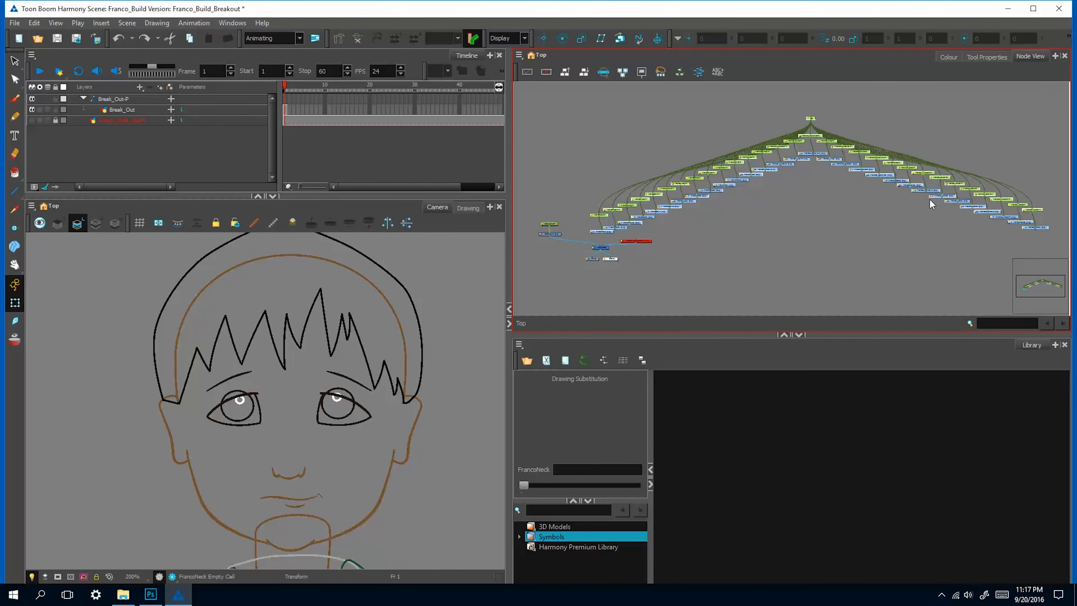
key(ctrl+g)
drag(818, 188, 725, 270)
Rename the new group node as Franco_Build
scroll(807, 236, up, 6)
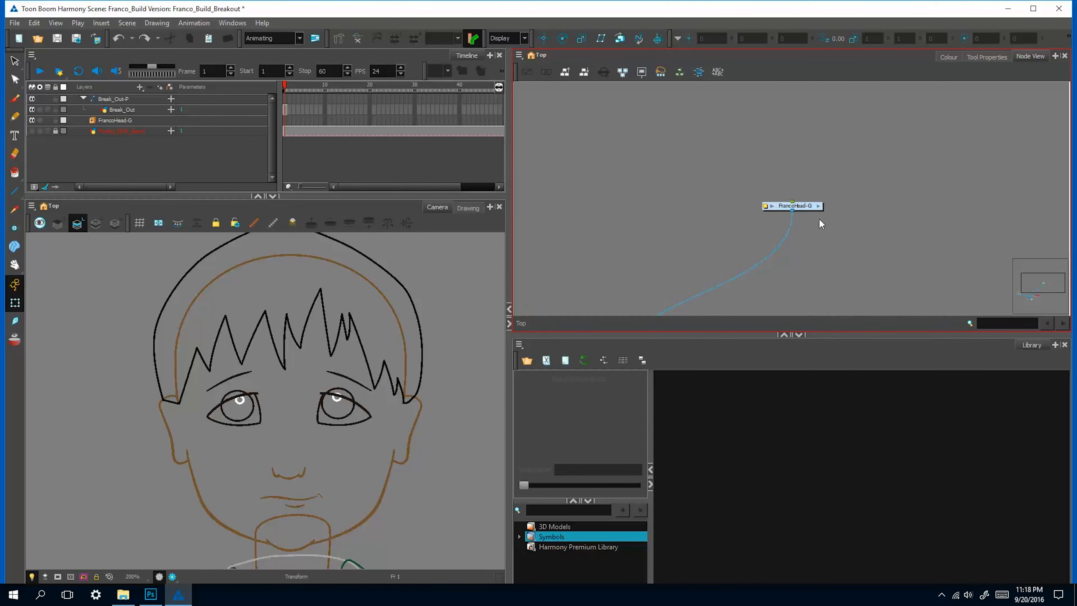
click(760, 206)
drag(343, 228, 321, 229)
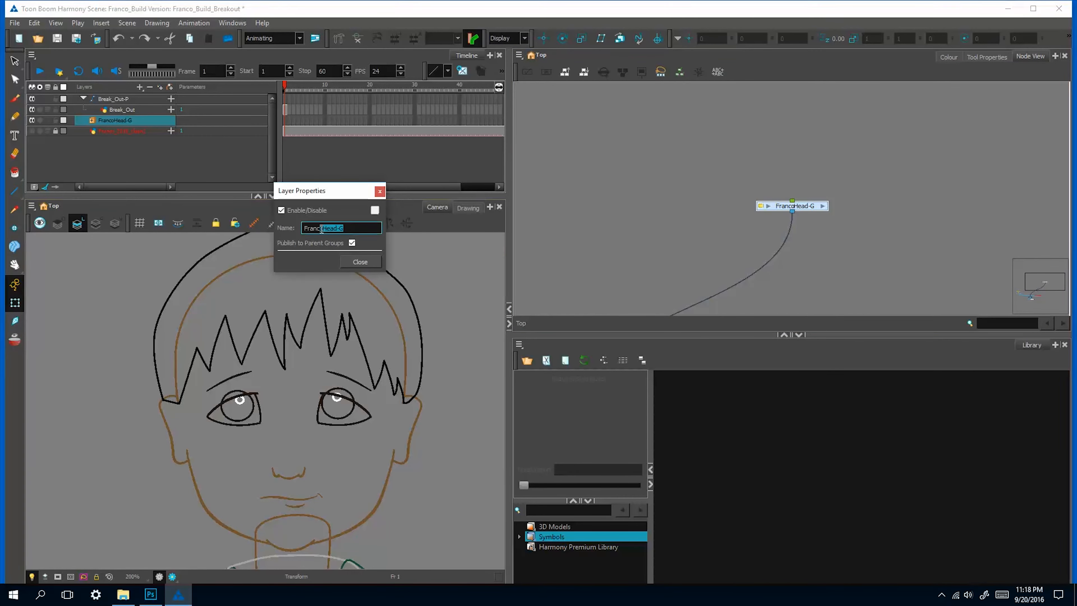
text(o_Buil)
click(360, 262)
Open the Franco_Build group and examine its network of pegs and drawing nodes
click(822, 207)
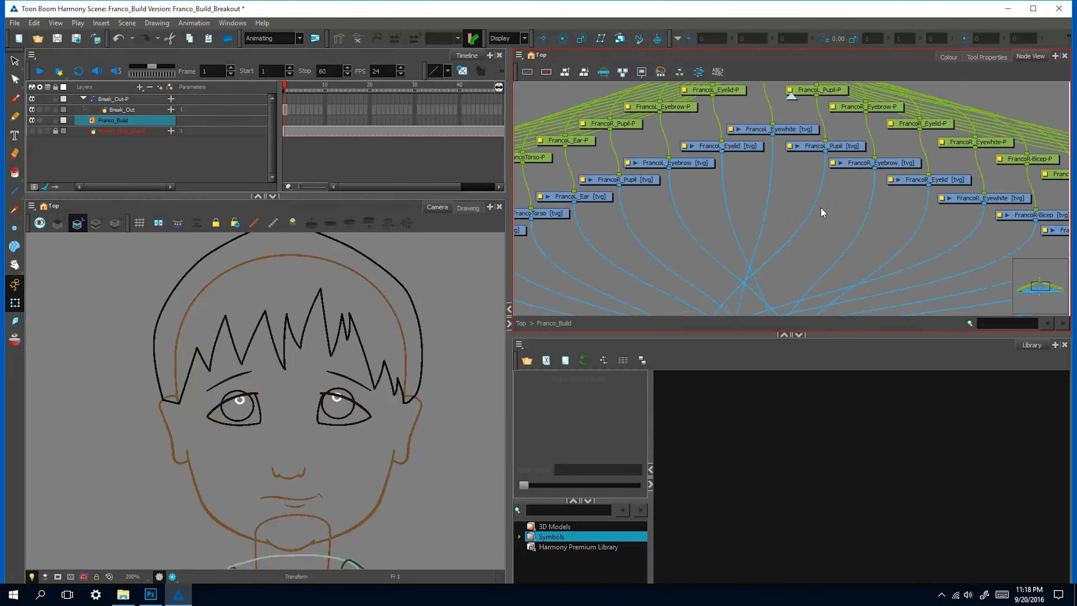
scroll(674, 222, down, 3)
drag(723, 271, 728, 212)
drag(823, 257, 843, 271)
click(843, 281)
drag(603, 191, 814, 217)
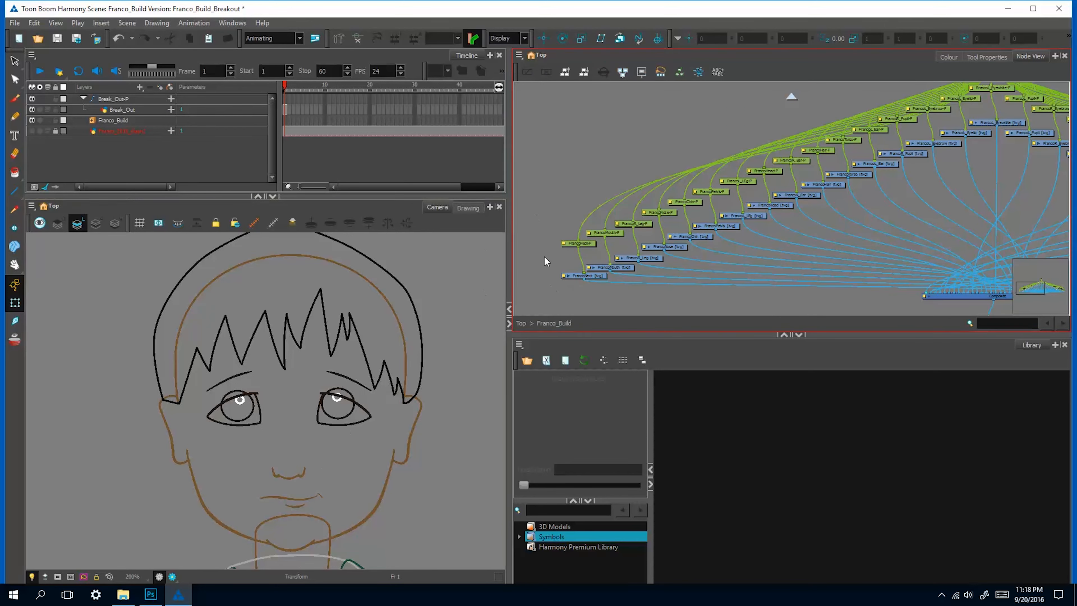
Cut the Break_Out drawing and its peg from the top-level node network
click(522, 325)
drag(635, 233, 911, 153)
drag(721, 224, 798, 99)
drag(834, 123, 794, 211)
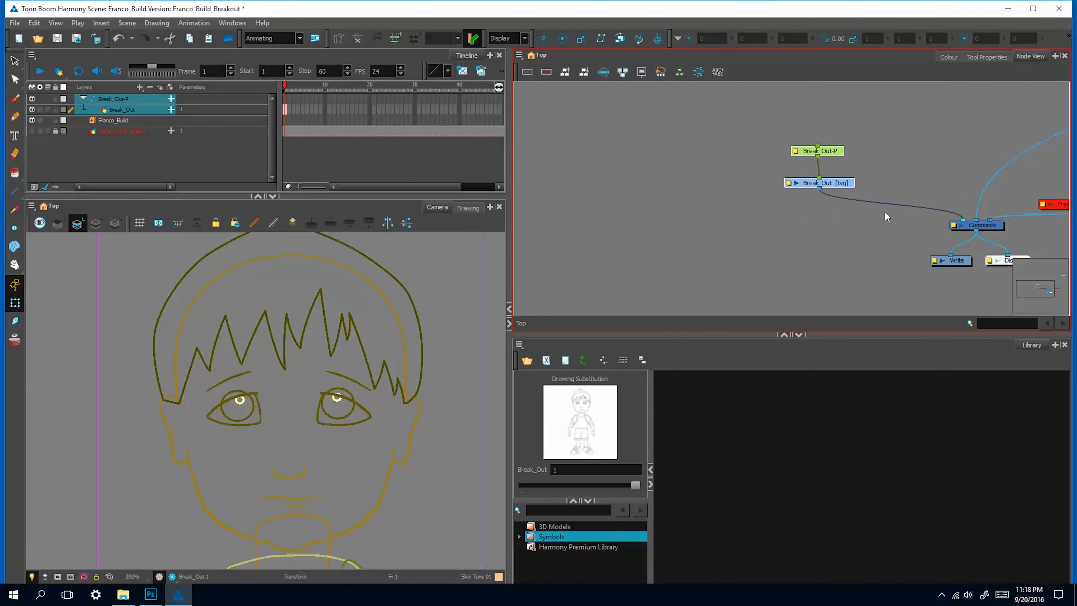
key(ctrl+x)
Paste the Break_Out drawing and its peg inside the Franco_Build group
drag(983, 173, 750, 179)
drag(878, 185, 678, 311)
click(781, 167)
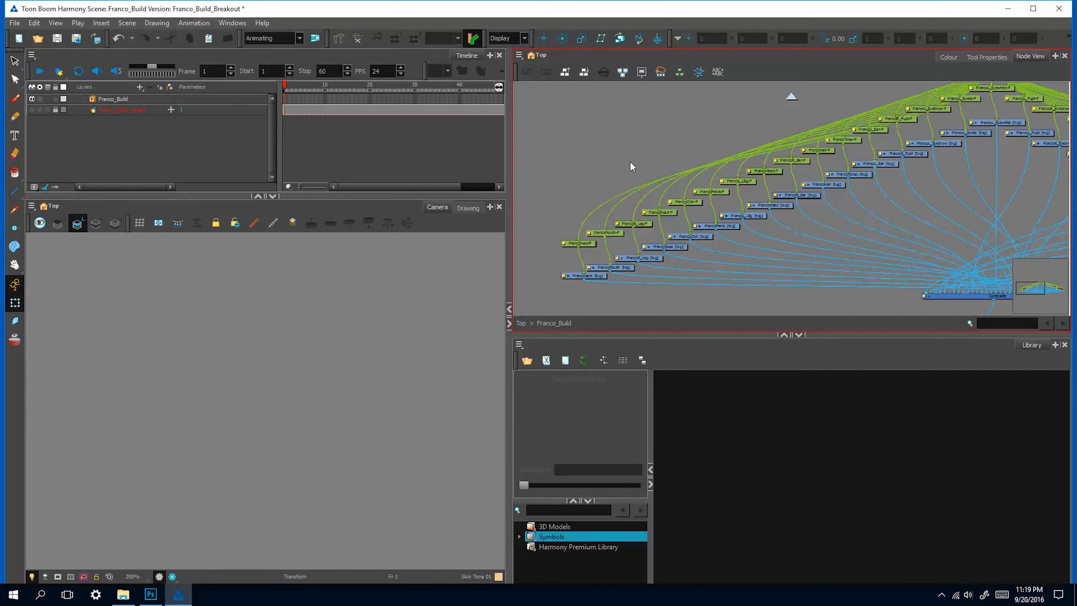
key(ctrl+v)
Connect the Break_Out peg to the master peg and the Break_Out drawing to the group's Composite
drag(668, 162, 646, 133)
click(856, 117)
drag(857, 119, 793, 158)
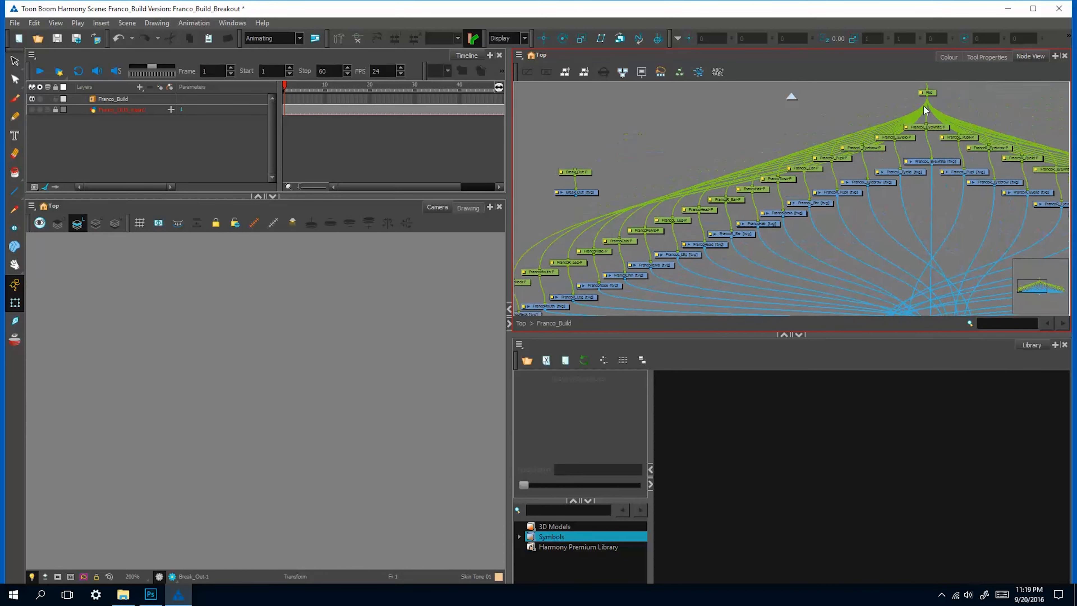
mouse_move(927, 97)
mouse_down()
mouse_move(575, 169)
mouse_move(781, 366)
mouse_move(996, 239)
mouse_up()
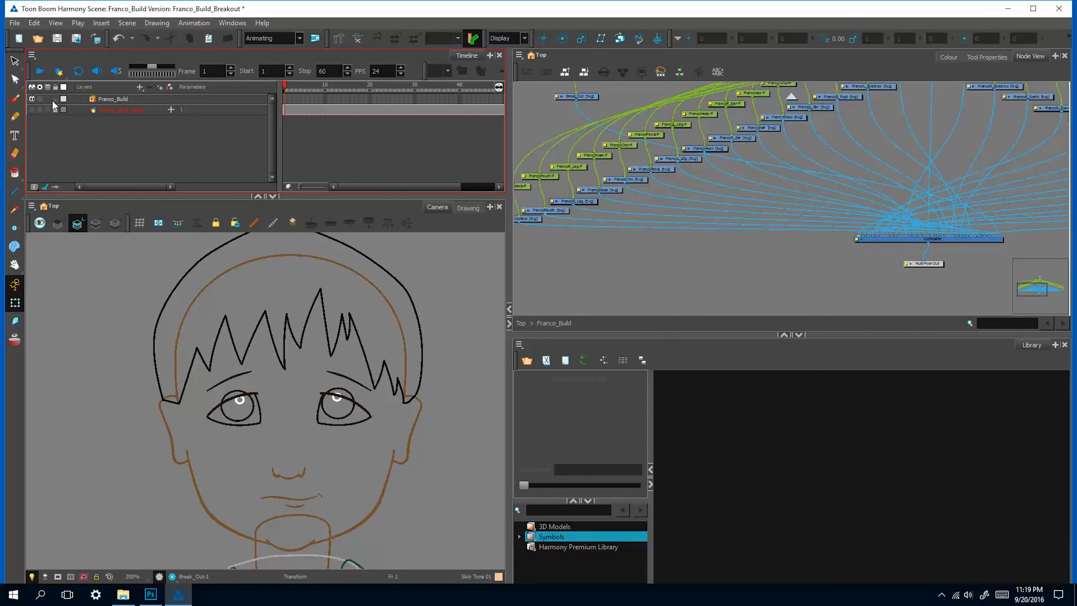
click(575, 96)
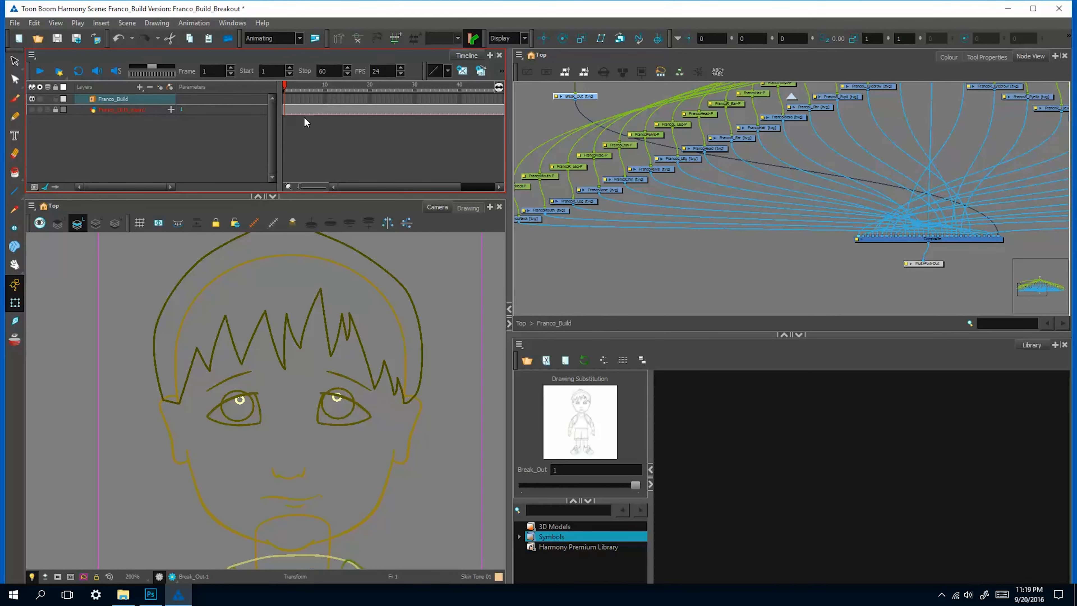
click(56, 98)
drag(545, 113, 592, 137)
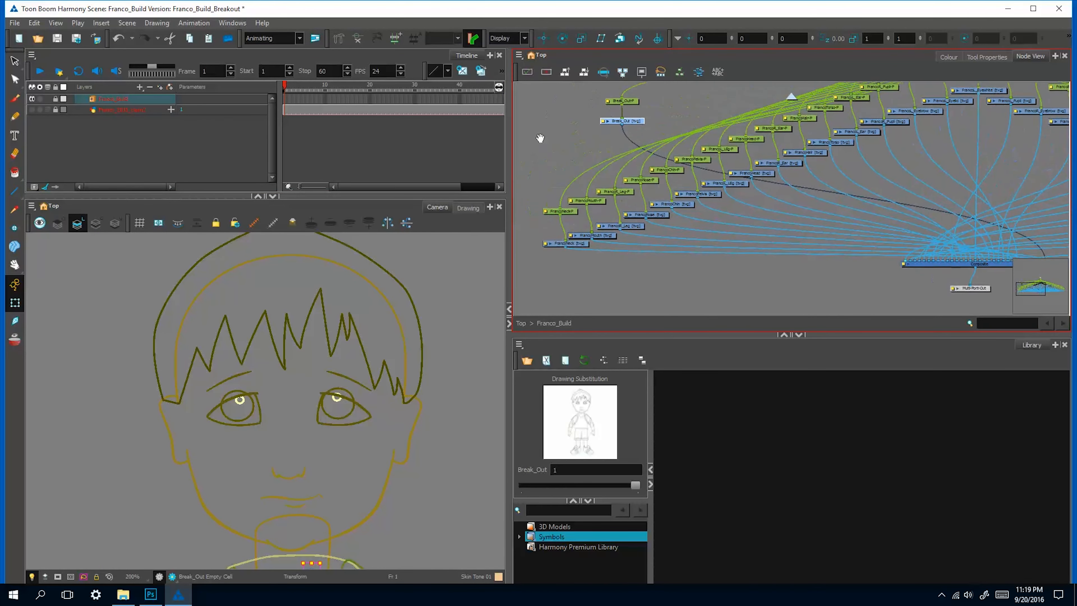
click(56, 99)
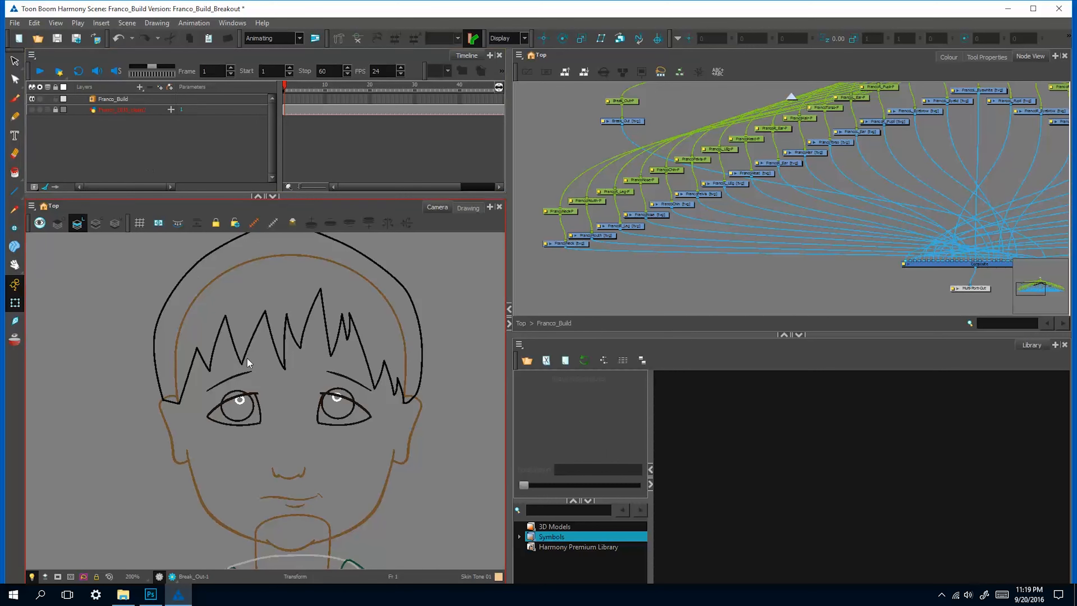
Select the hair outline in the Break_Out drawing with the Select tool and clear the selection
click(256, 325)
click(150, 286)
click(168, 296)
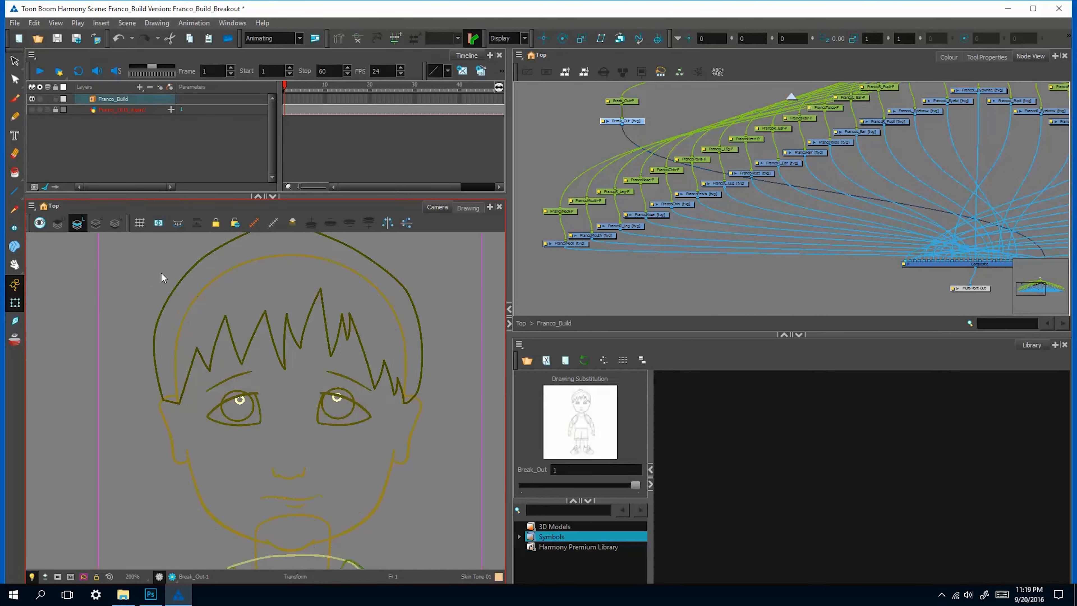
click(15, 61)
click(162, 298)
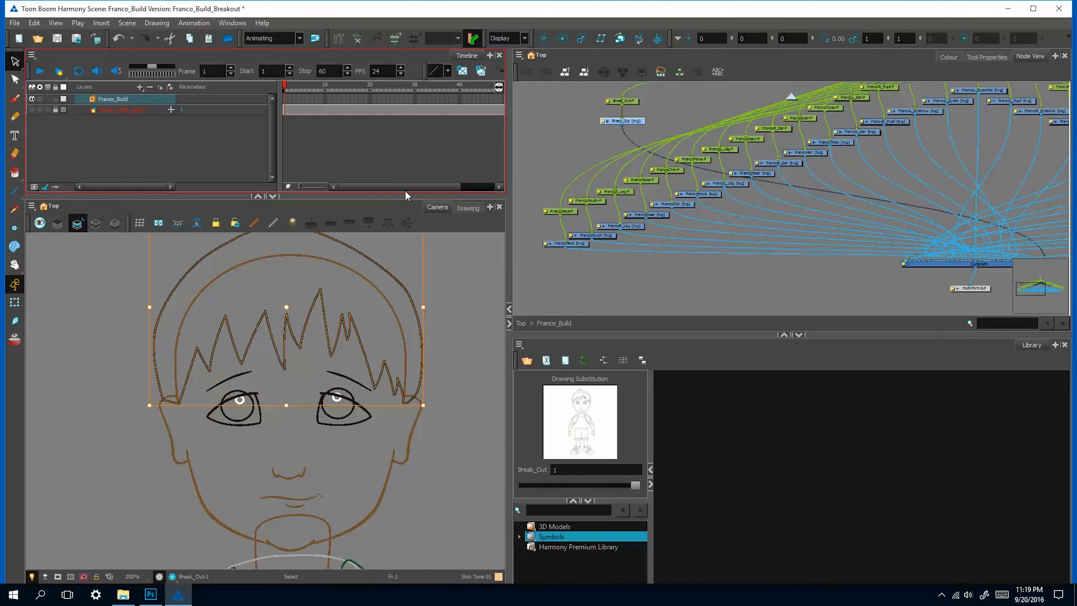
click(627, 271)
Move the neck outline from the Break_Out drawing into the FrancoNeck drawing
drag(703, 237, 694, 245)
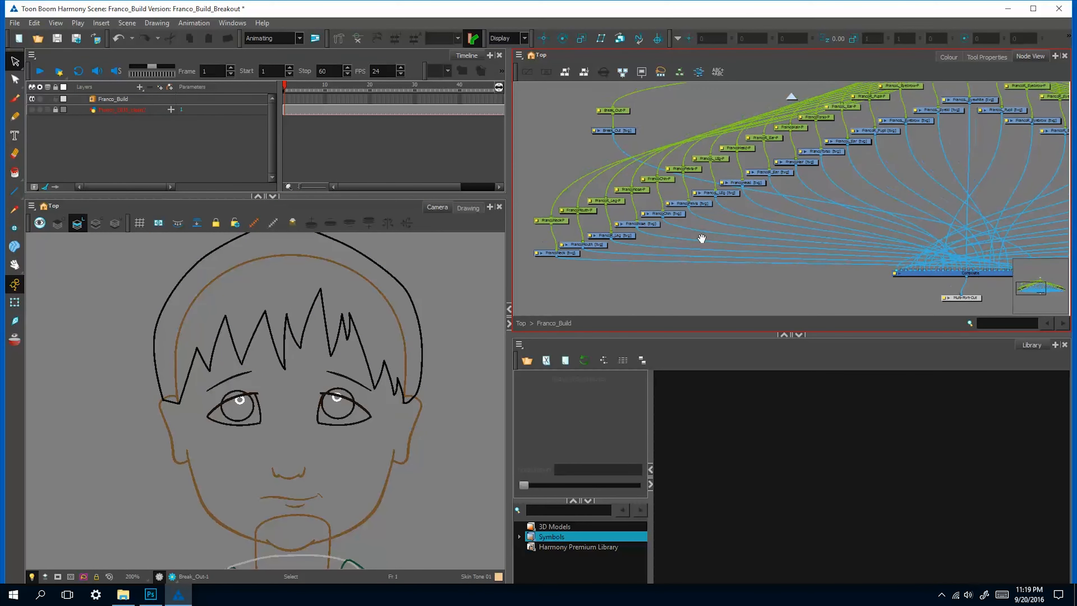
drag(757, 205, 666, 256)
drag(904, 243, 1013, 191)
drag(712, 222, 809, 217)
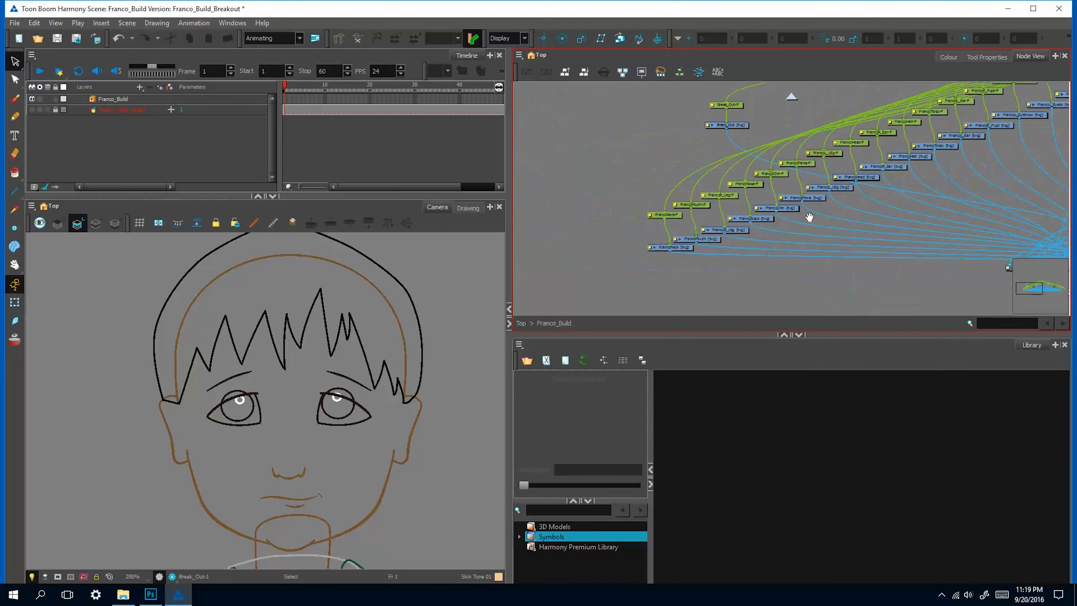
click(683, 247)
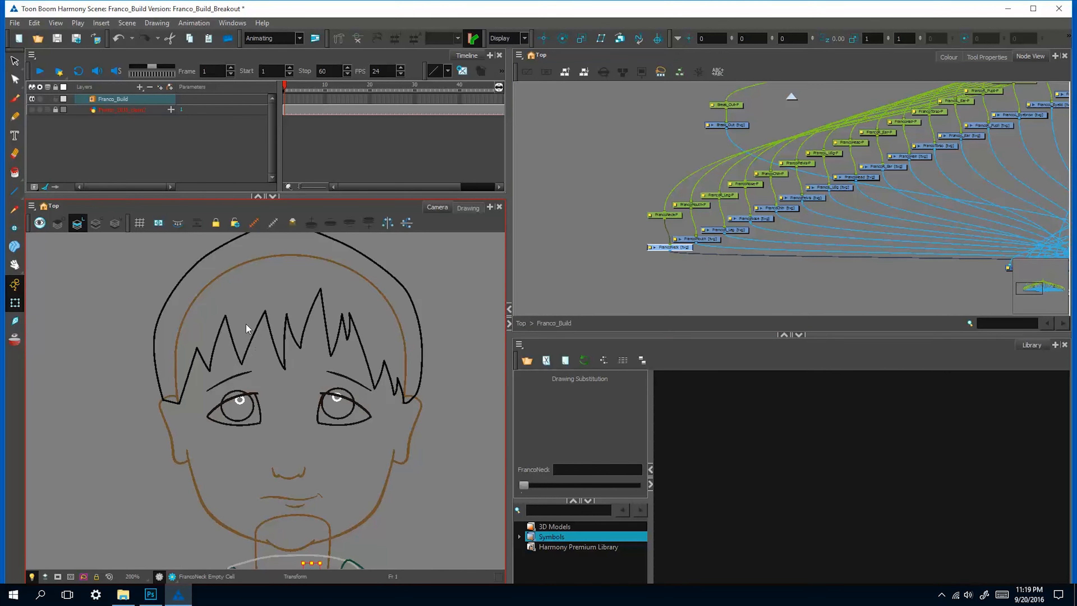
click(332, 534)
click(335, 518)
scroll(341, 510, down, 2)
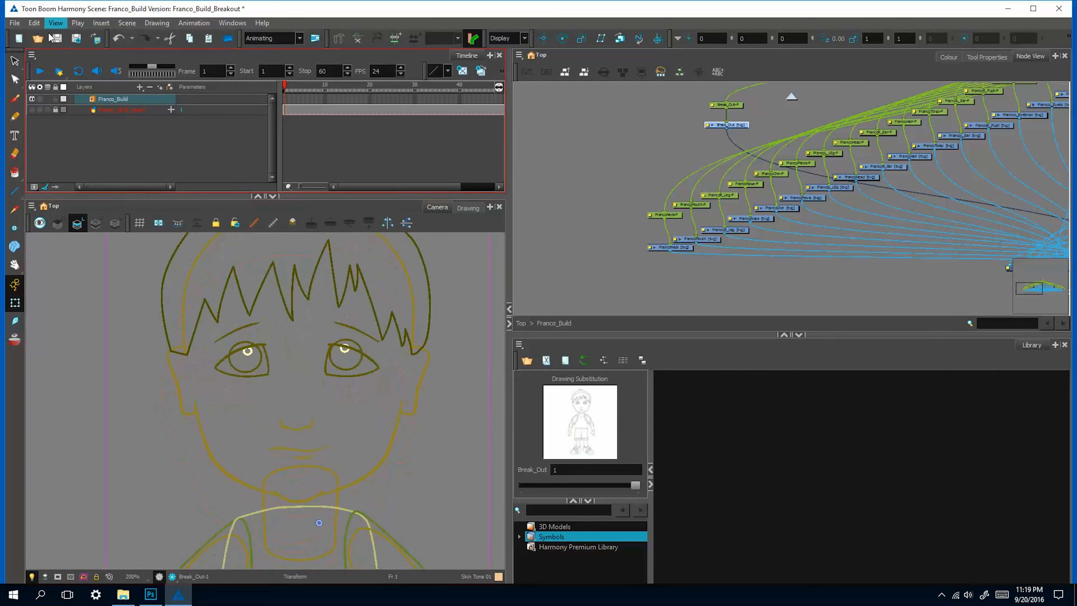
key(alt+s)
click(346, 459)
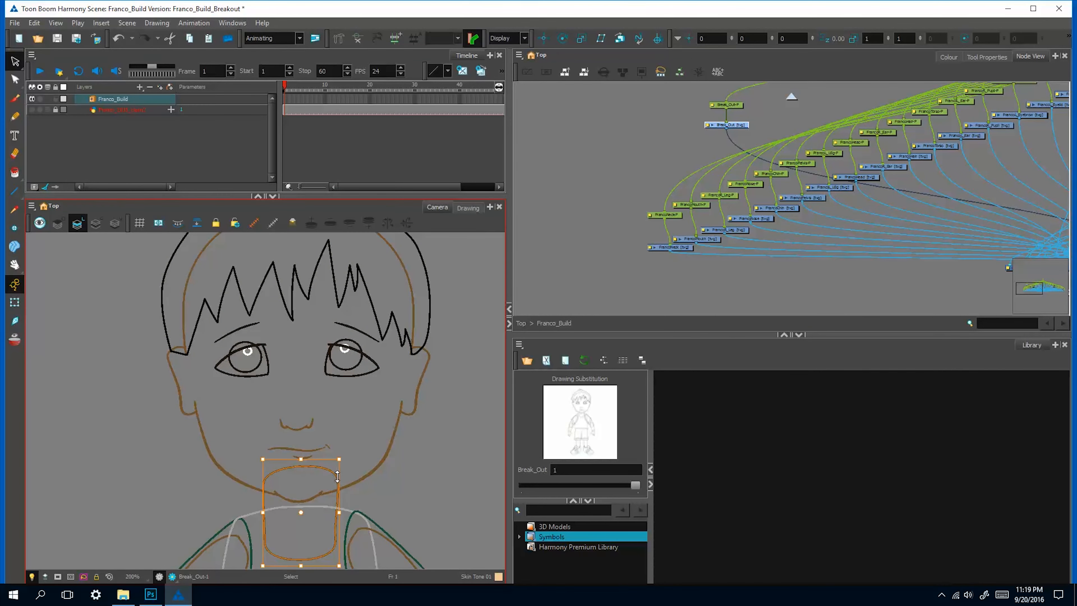
click(677, 248)
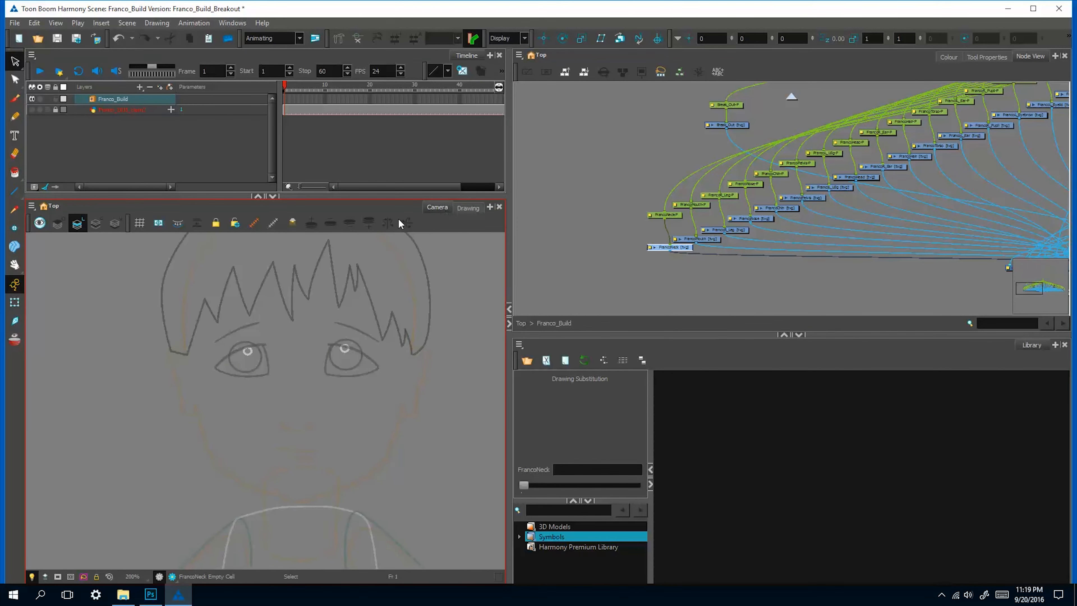
key(ctrl+v)
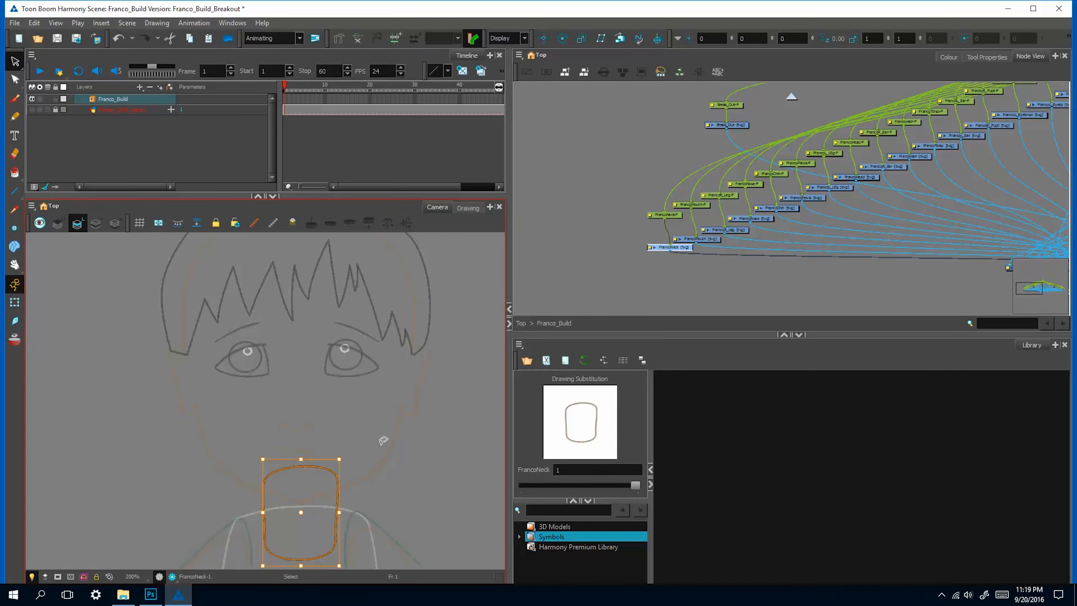
click(590, 260)
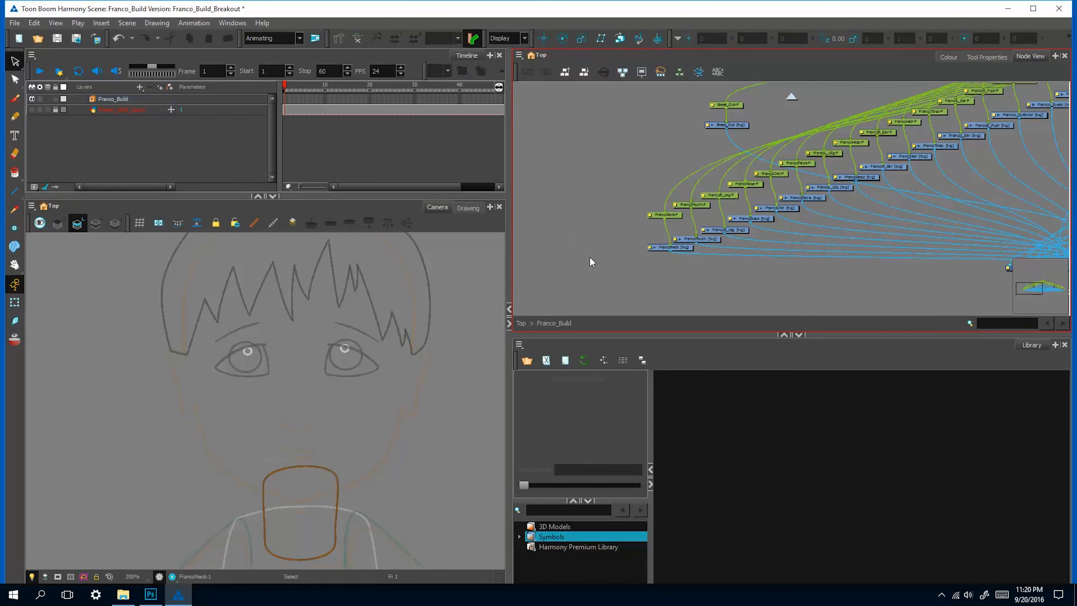
Select the nose and mouth strokes in the Break_Out drawing and ungroup them
click(15, 302)
click(323, 447)
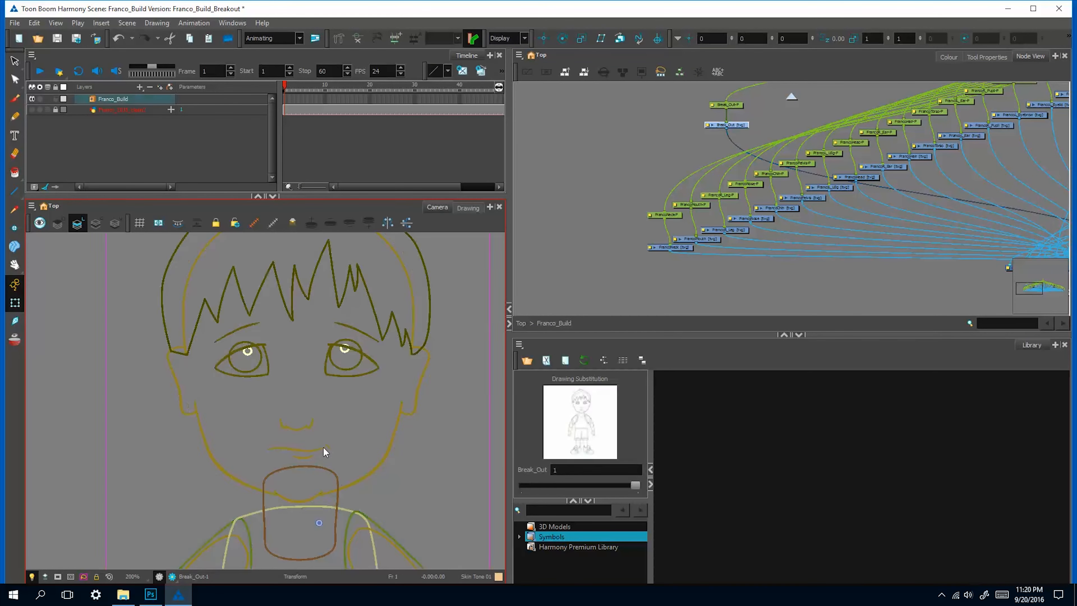
click(323, 446)
click(323, 447)
click(16, 62)
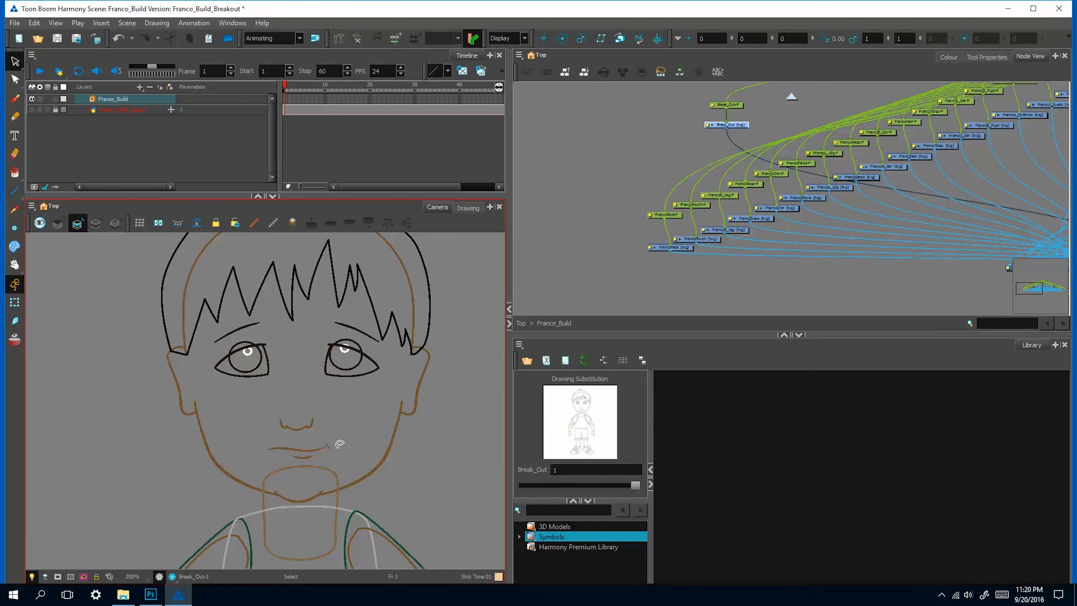
mouse_move(338, 446)
mouse_down()
mouse_move(293, 435)
mouse_move(339, 450)
mouse_up()
right_click(312, 449)
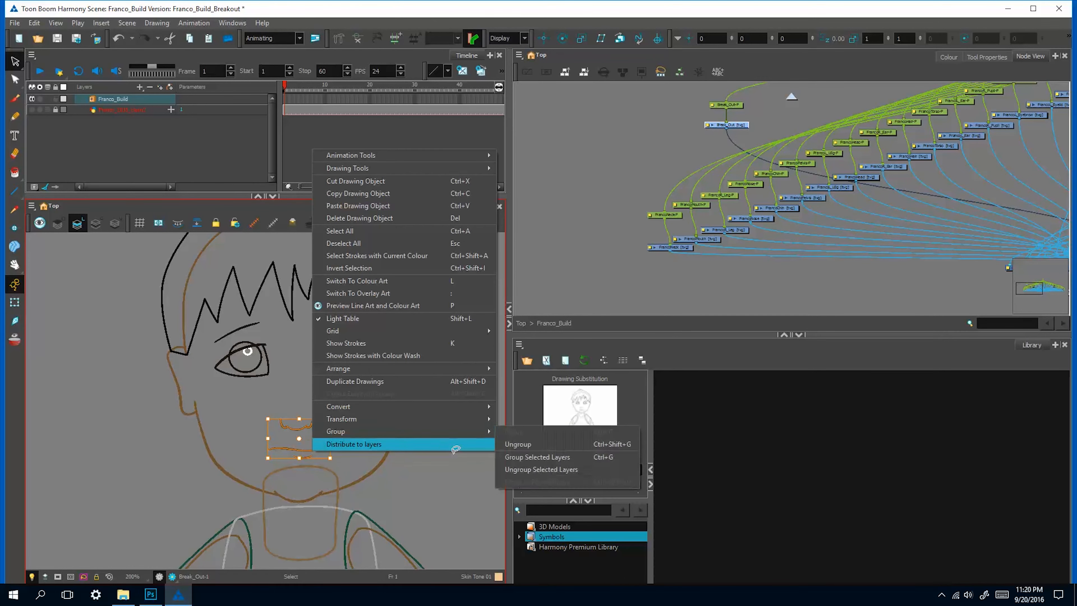
click(365, 450)
Move the mouth strokes from the Break_Out drawing into the FrancoMouth drawing
mouse_move(339, 440)
mouse_down()
mouse_move(309, 450)
mouse_move(334, 455)
mouse_up()
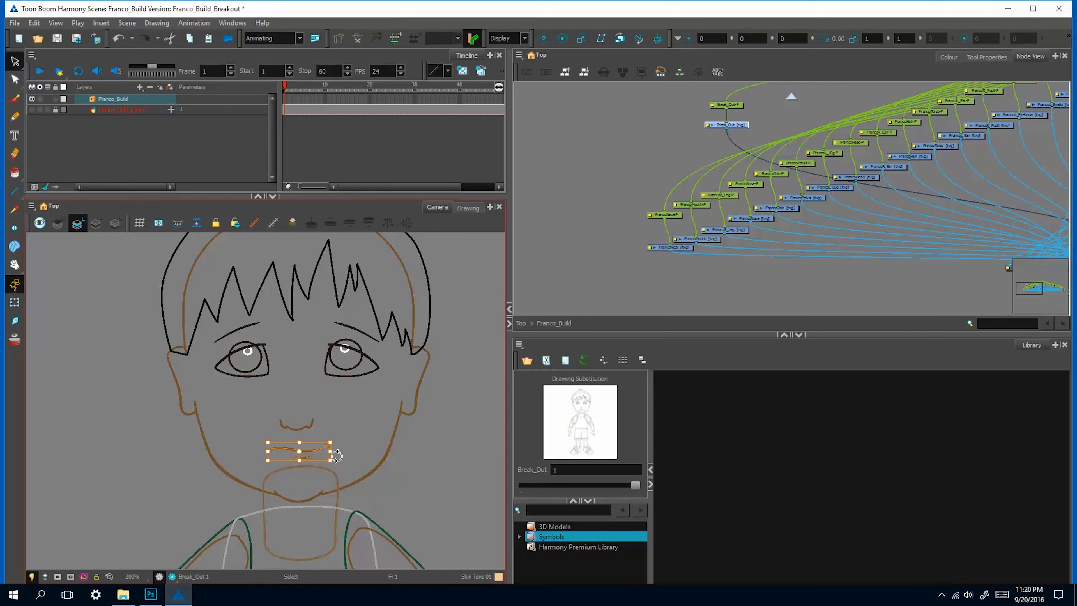
click(696, 239)
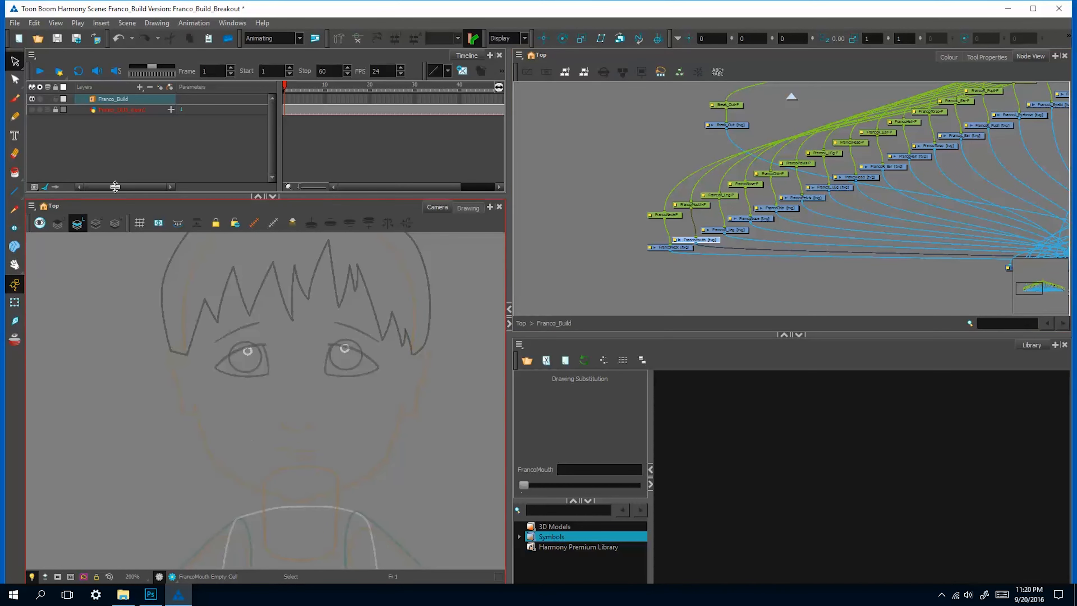
key(ctrl+v)
Move the nose stroke from the Break_Out drawing into the FrancoNose drawing
click(15, 302)
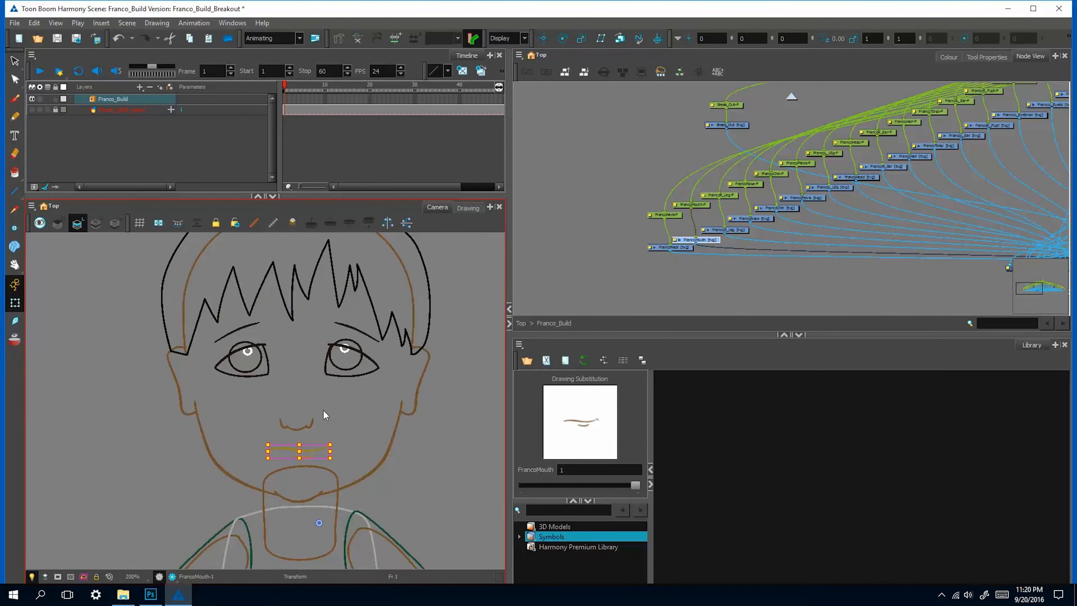
click(313, 423)
click(15, 78)
click(295, 425)
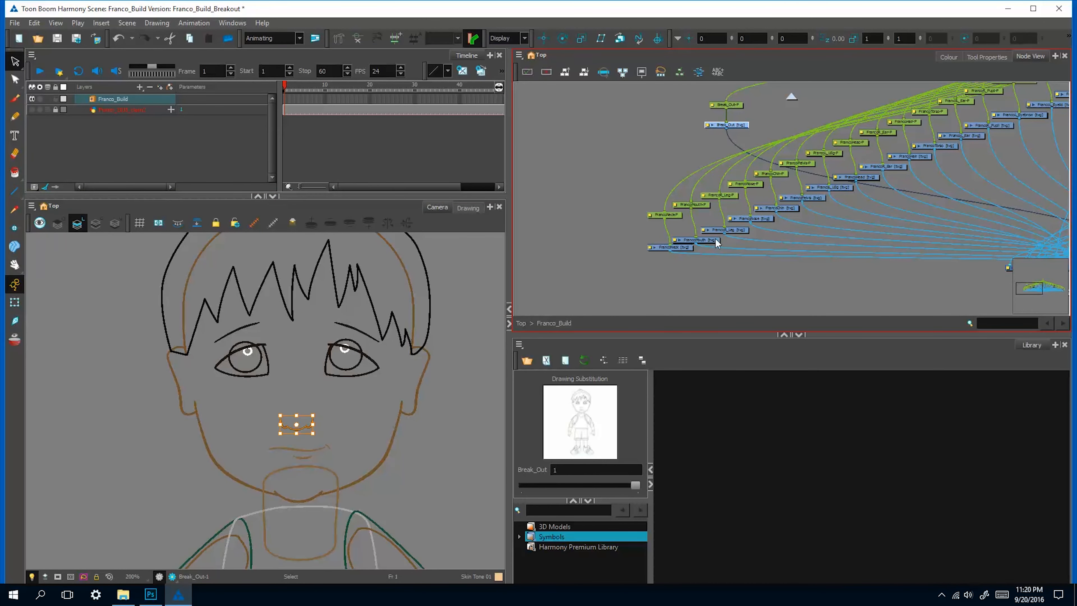
click(742, 231)
click(749, 219)
key(ctrl+v)
Move the leg nodes between mouth and nose away from the face nodes, and bring the FrancoNose nodes closer to the mouth nodes
click(744, 230)
click(722, 197)
drag(724, 195, 720, 231)
drag(735, 230, 992, 289)
mouse_move(990, 266)
mouse_down()
mouse_move(722, 251)
mouse_move(959, 263)
mouse_up()
drag(783, 202, 943, 250)
drag(619, 204, 625, 259)
drag(644, 252, 627, 256)
Isolate the chin curve of the head outline in the Break_Out drawing with the Cutter tool
click(668, 241)
click(15, 302)
click(243, 485)
click(15, 62)
mouse_move(293, 499)
mouse_down()
mouse_move(330, 443)
mouse_move(308, 433)
mouse_move(369, 435)
mouse_move(324, 444)
mouse_move(361, 422)
mouse_move(348, 422)
mouse_move(311, 438)
mouse_move(357, 426)
mouse_up()
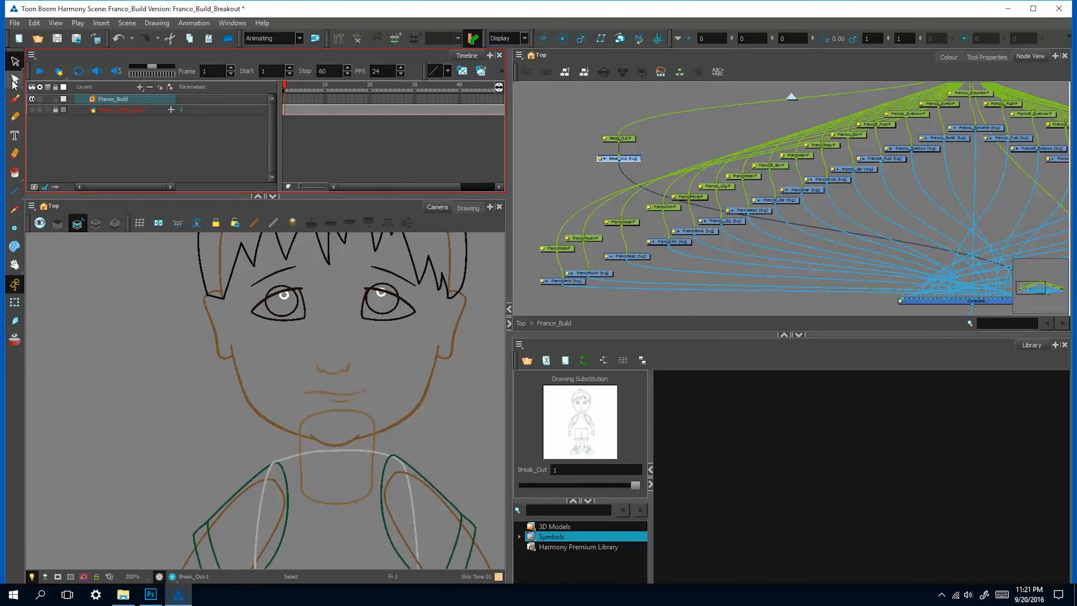
click(15, 82)
click(14, 63)
click(46, 74)
click(16, 64)
click(47, 71)
Undo the last two edits and place a copy of the chin curve in the FrancoChin drawing
key(ctrl+z)
key(ctrl+z)
click(13, 66)
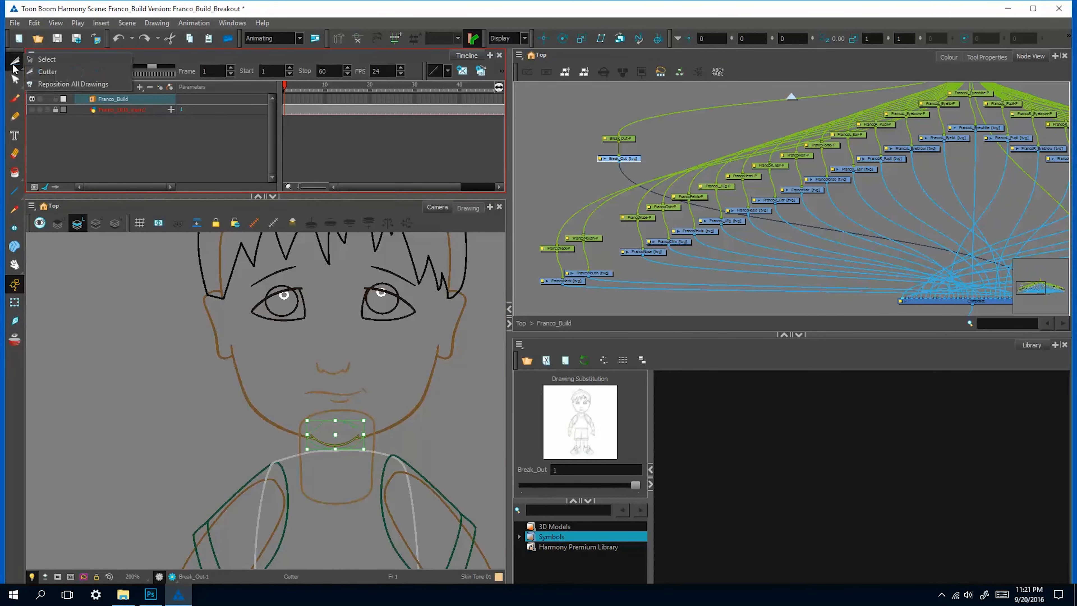
click(47, 60)
click(660, 167)
click(683, 243)
click(15, 80)
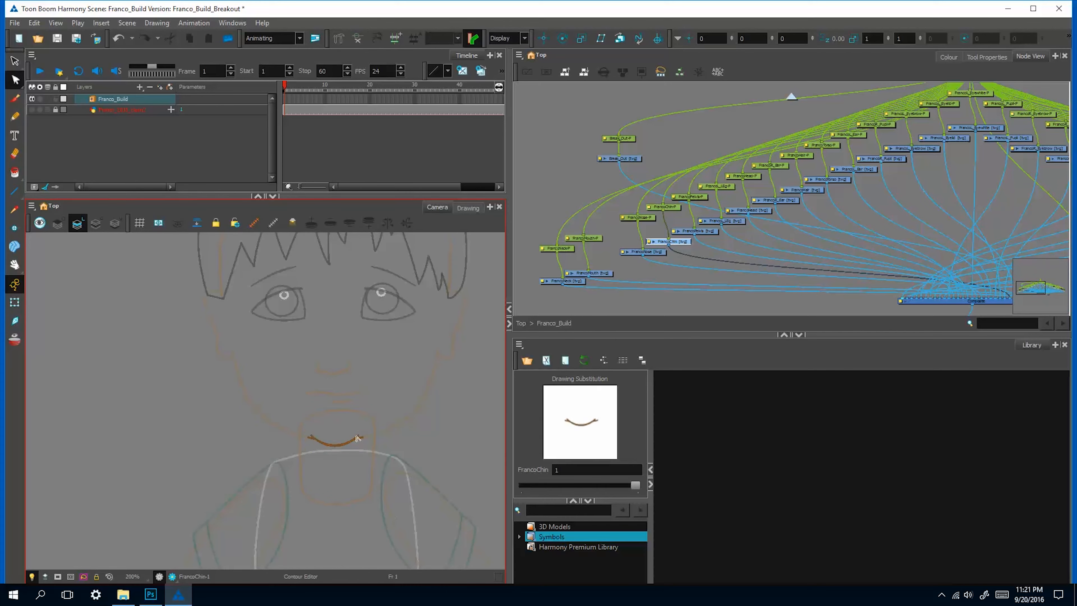
Move the pegs and drawings between the chin and head nodes away from the face nodes
mouse_move(715, 143)
mouse_down()
mouse_move(725, 184)
mouse_move(693, 254)
mouse_up()
drag(698, 231, 1026, 225)
drag(759, 182, 899, 308)
Copy the head outline from the Break_Out drawing into the FrancoHead drawing and move the FrancoHead nodes closer to the chin nodes
click(748, 217)
click(15, 61)
click(240, 369)
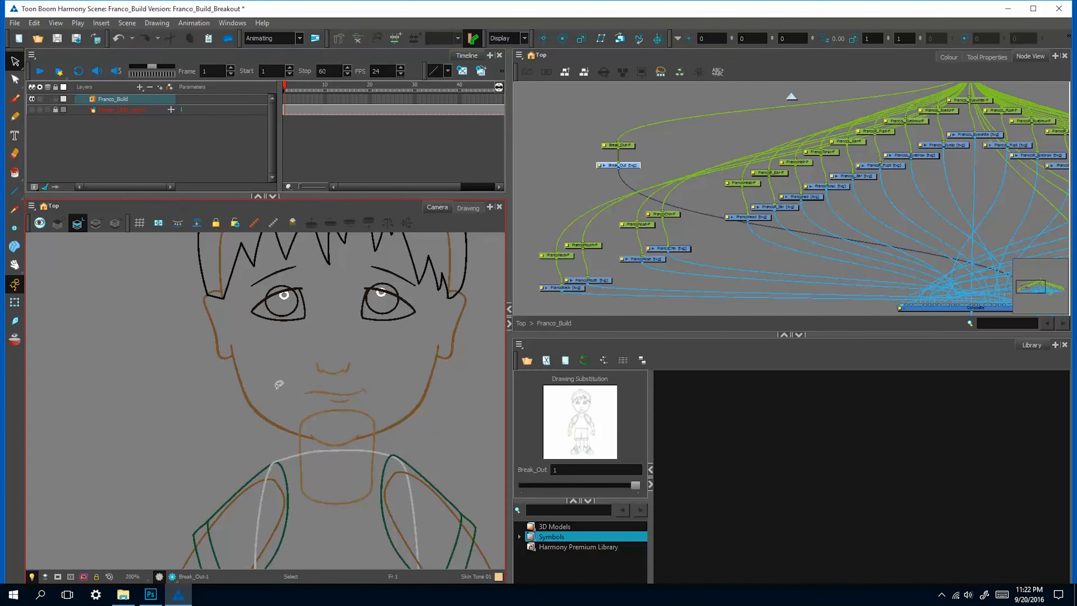
key(shift+t)
click(316, 409)
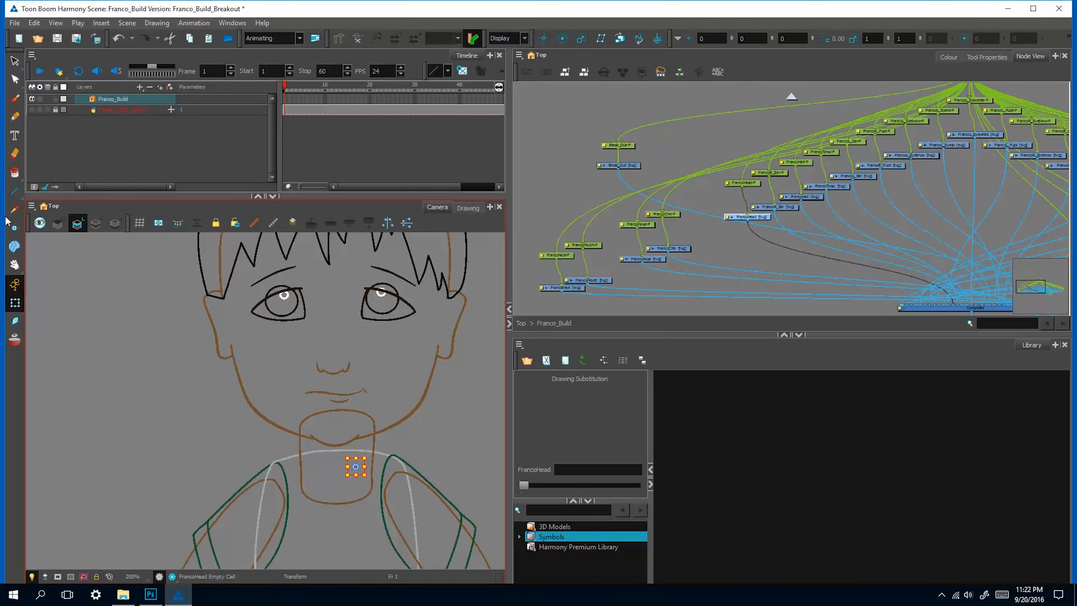
click(15, 61)
key(ctrl+v)
click(14, 303)
drag(750, 217, 719, 239)
drag(753, 182, 722, 194)
Cut out the character's right ear curve from the head outline in the Break_Out drawing with the Cutter tool and copy it
click(777, 207)
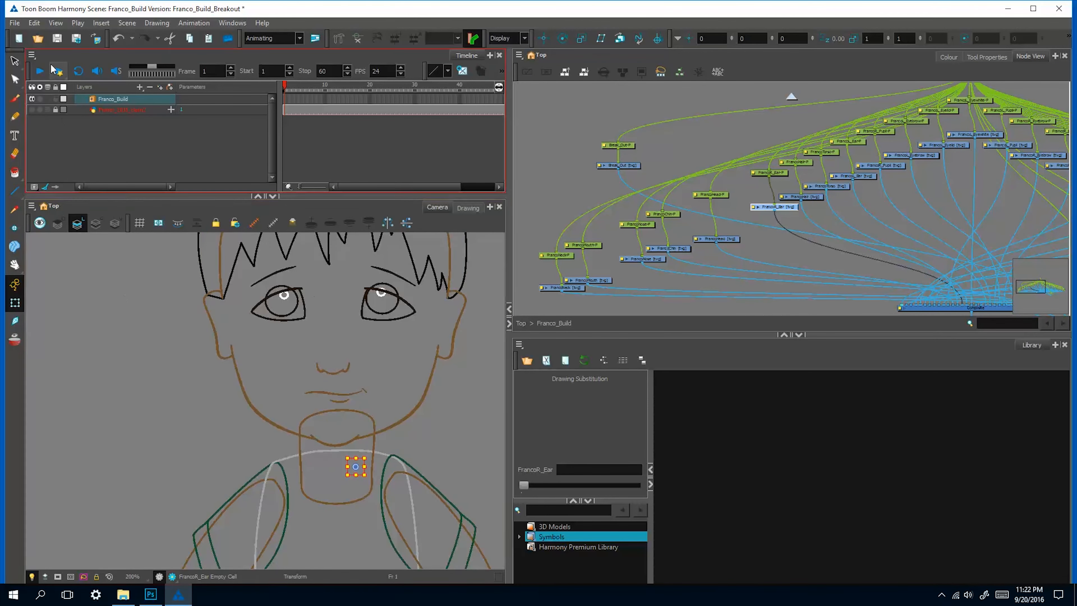
click(15, 61)
click(220, 316)
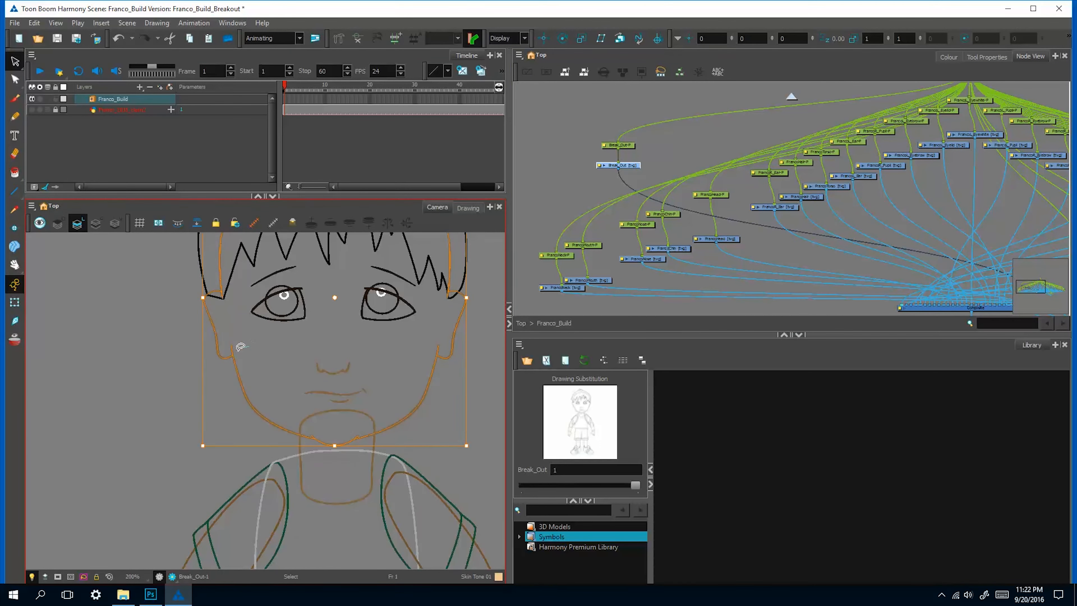
click(16, 64)
click(55, 76)
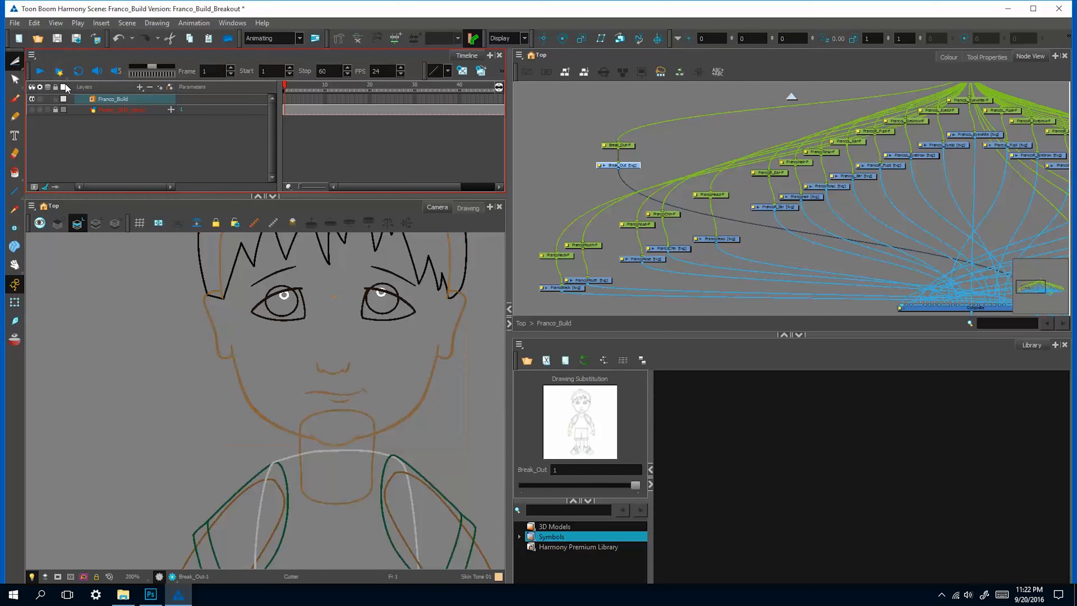
mouse_move(224, 296)
mouse_down()
mouse_move(231, 366)
mouse_move(224, 289)
mouse_up()
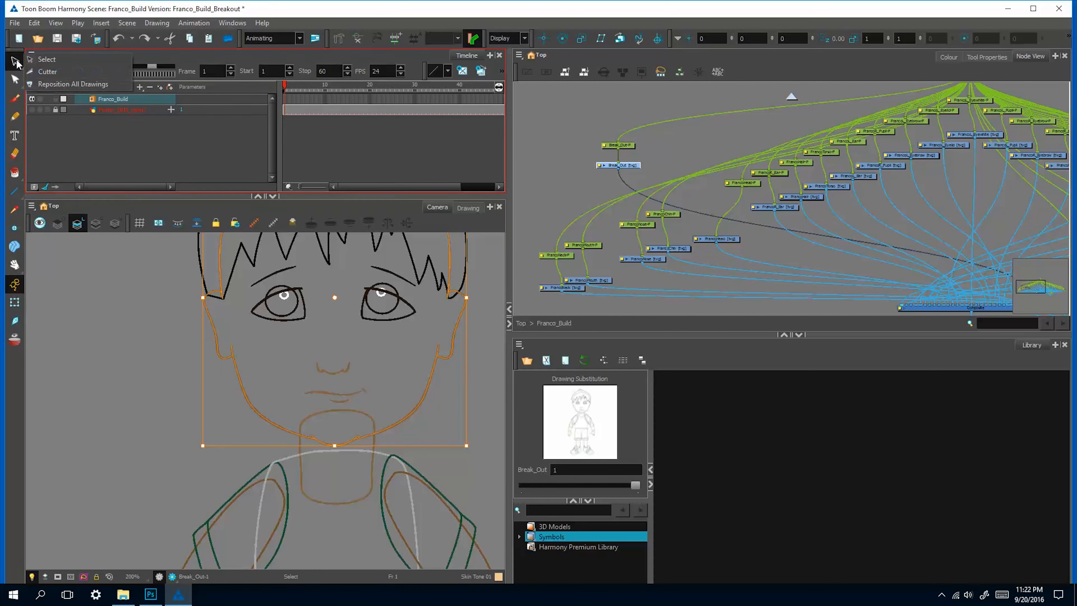
drag(208, 366, 217, 278)
key(ctrl+c)
click(305, 370)
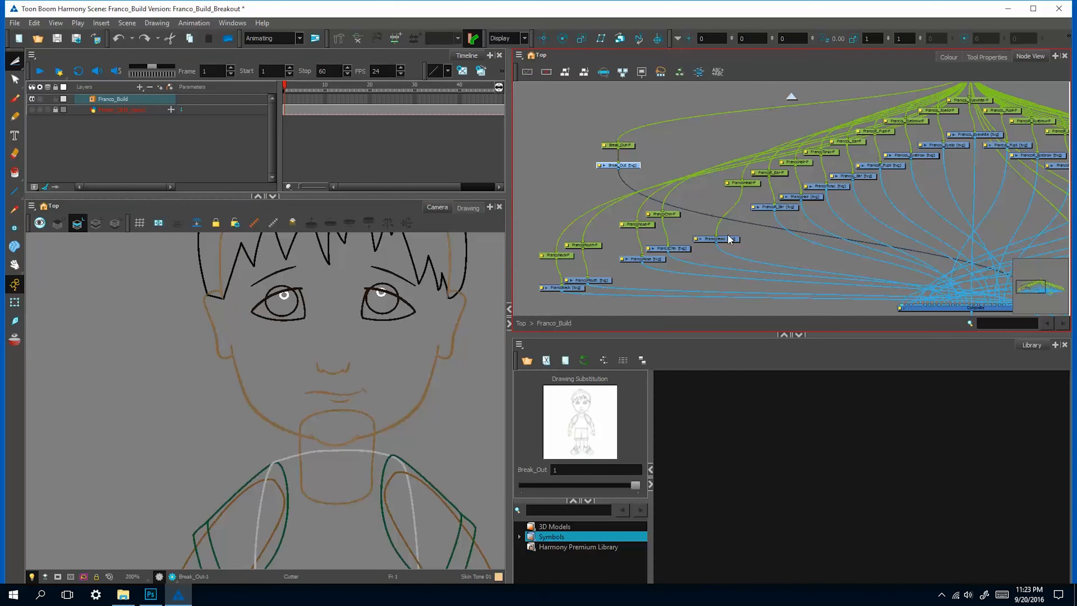
Paste the ear curve into the FrancoR_Ear drawing and shift the FrancoR_Ear node slightly away from the FrancoHair node
click(774, 207)
key(ctrl+v)
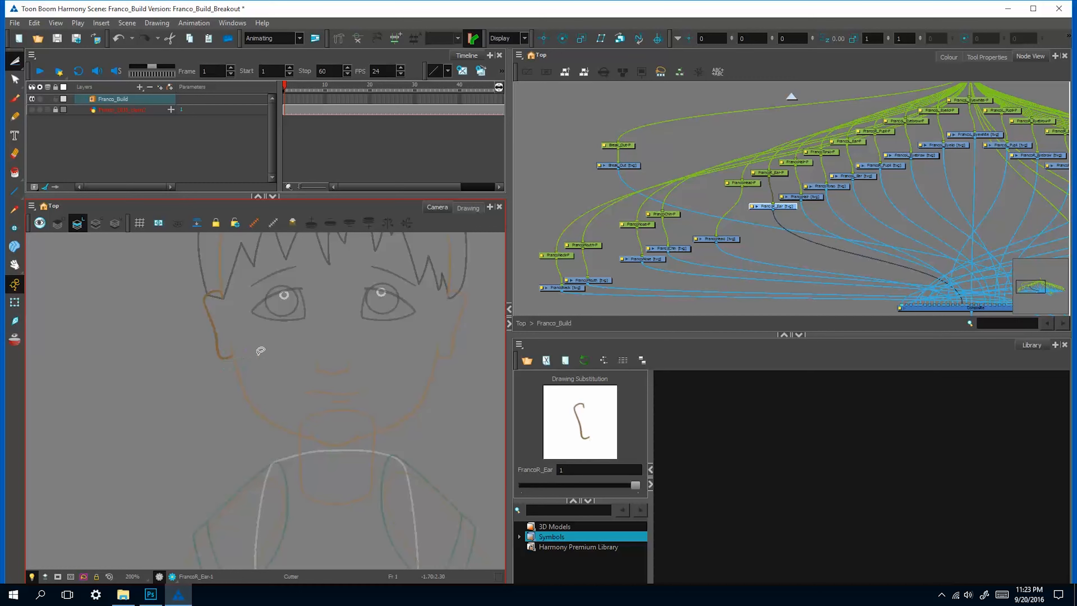
drag(15, 62, 37, 58)
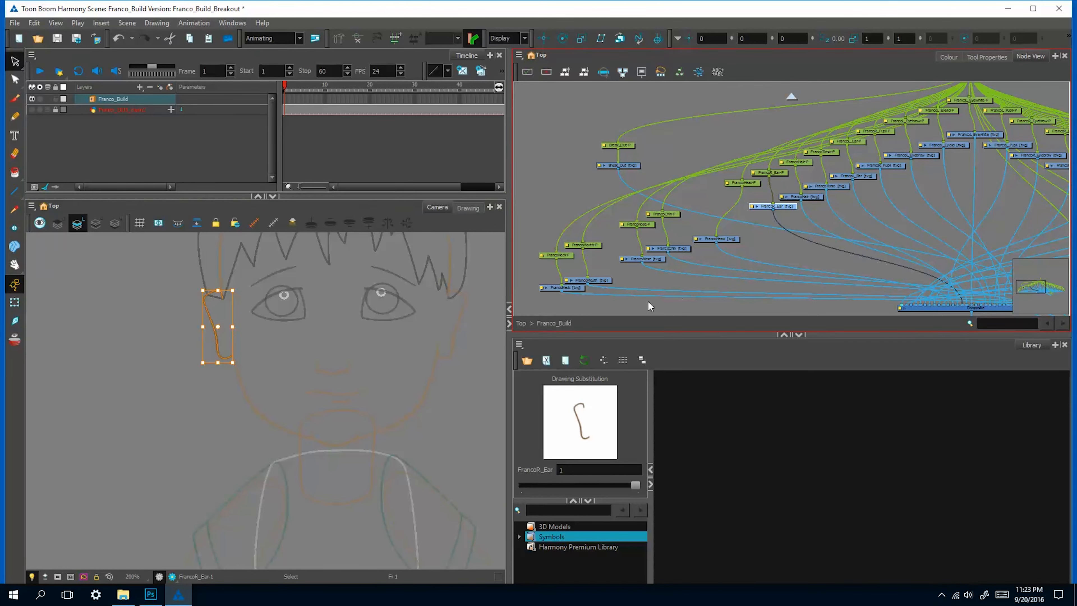
drag(776, 207, 764, 208)
Copy the hair outline from the Break_Out drawing into the FrancoHair drawing
click(811, 196)
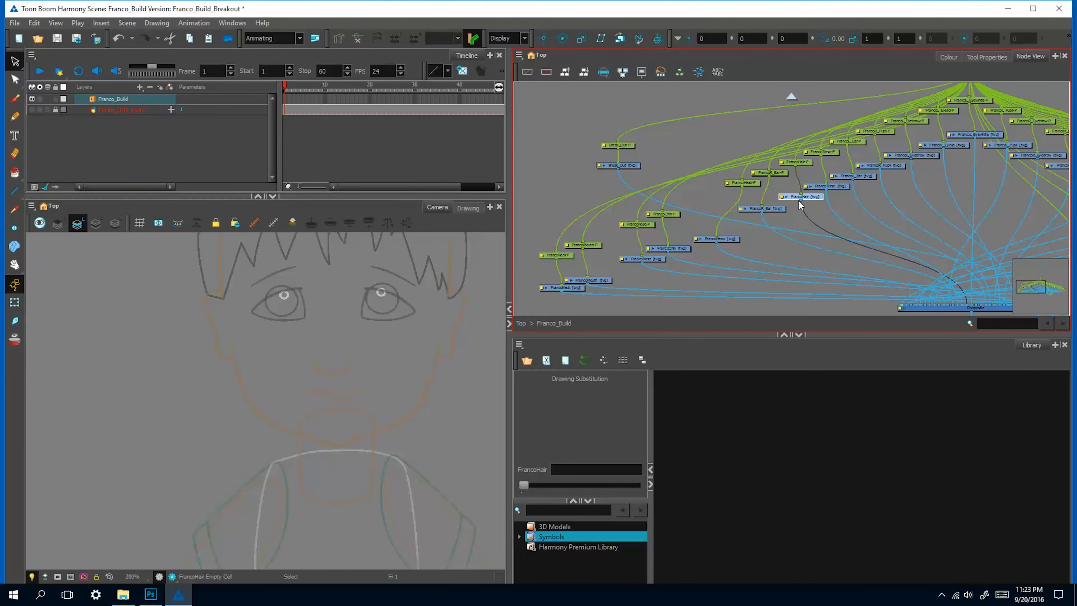
drag(203, 254, 170, 325)
click(15, 303)
click(165, 292)
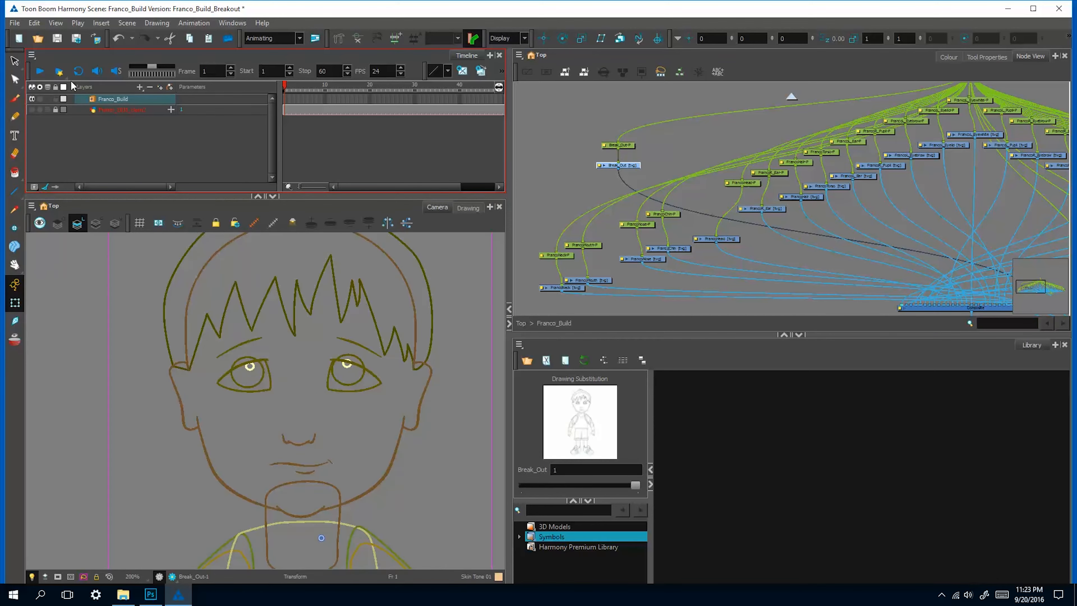
click(15, 61)
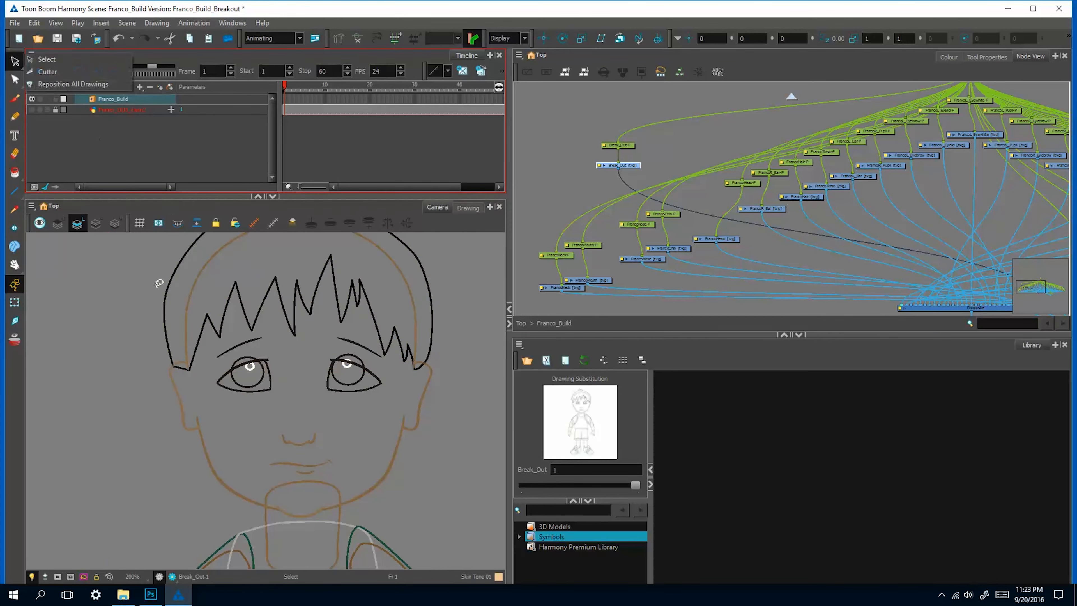
Copy the torso outline from the Break_Out drawing into the FrancoTorso drawing
click(826, 186)
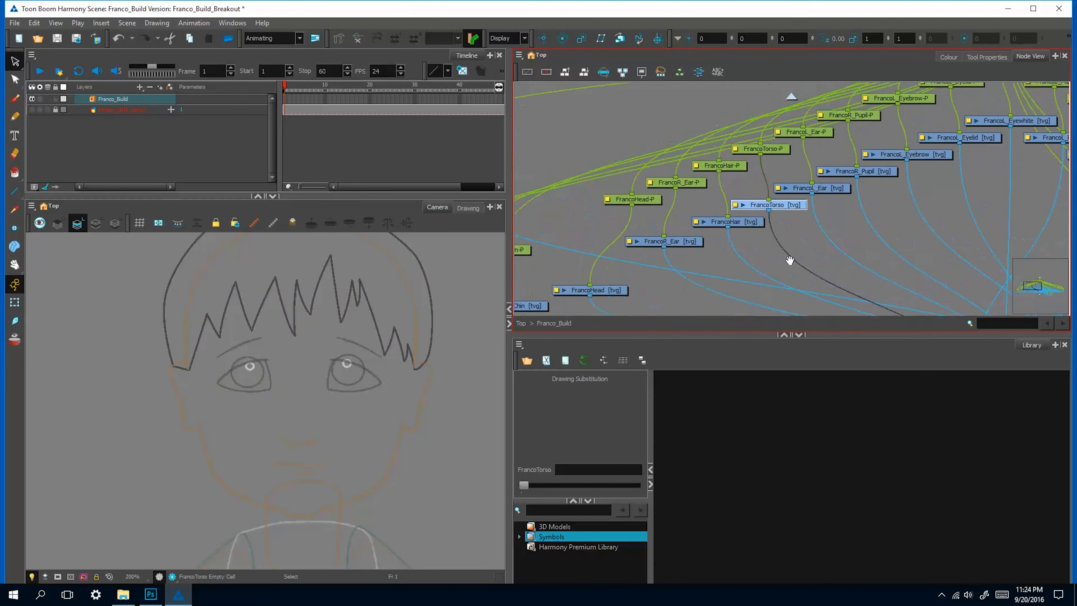
click(340, 284)
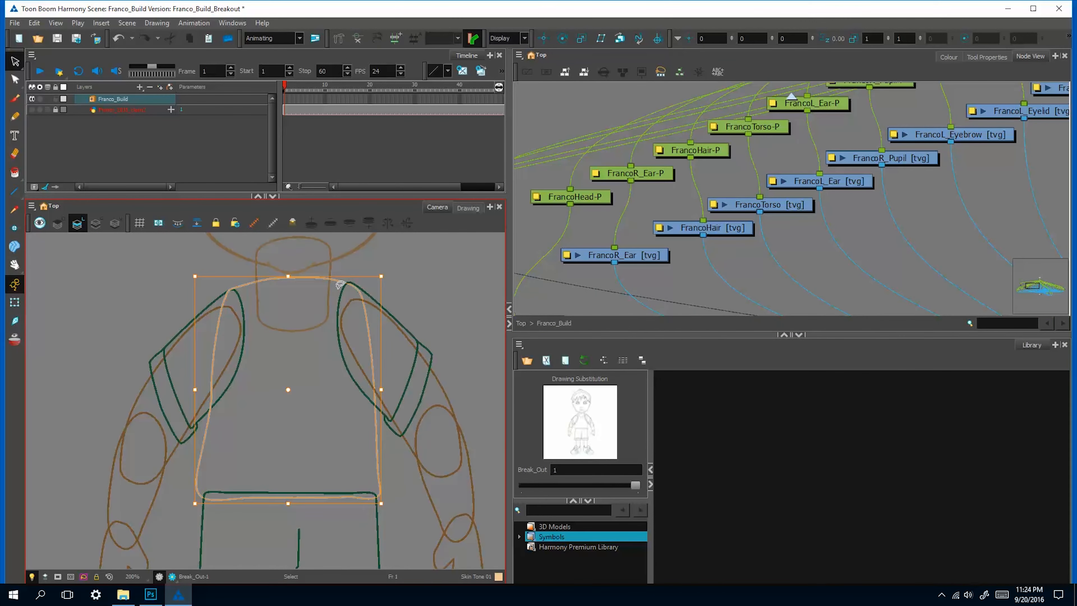
click(758, 204)
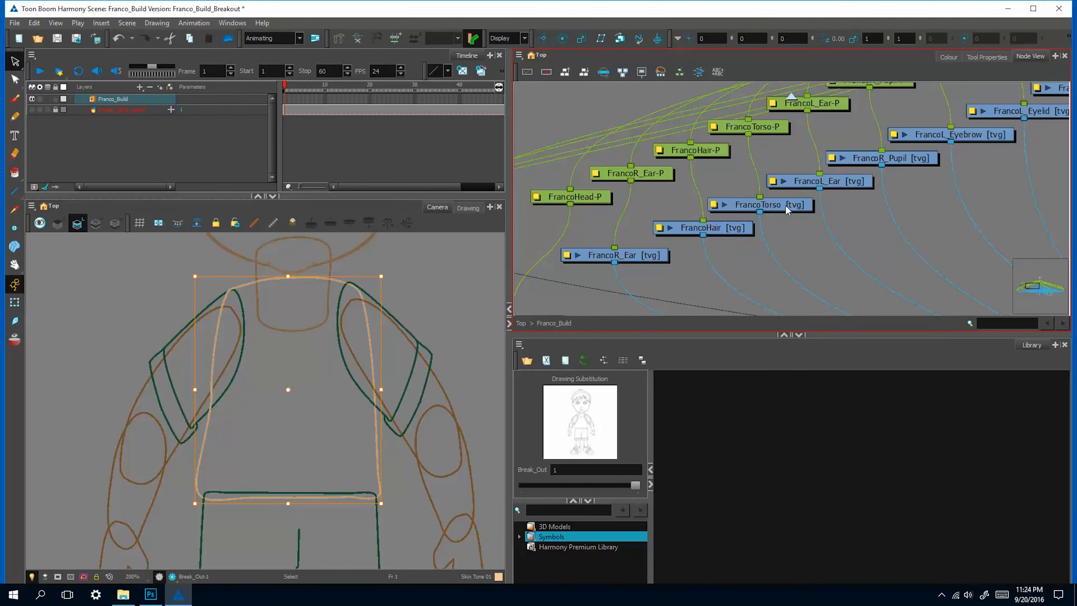
Copy the ear curve from the FrancoR_Ear drawing and paste it into the FrancoL_Ear drawing
click(14, 302)
click(829, 182)
drag(428, 237, 422, 420)
click(165, 359)
click(166, 358)
click(15, 61)
click(165, 361)
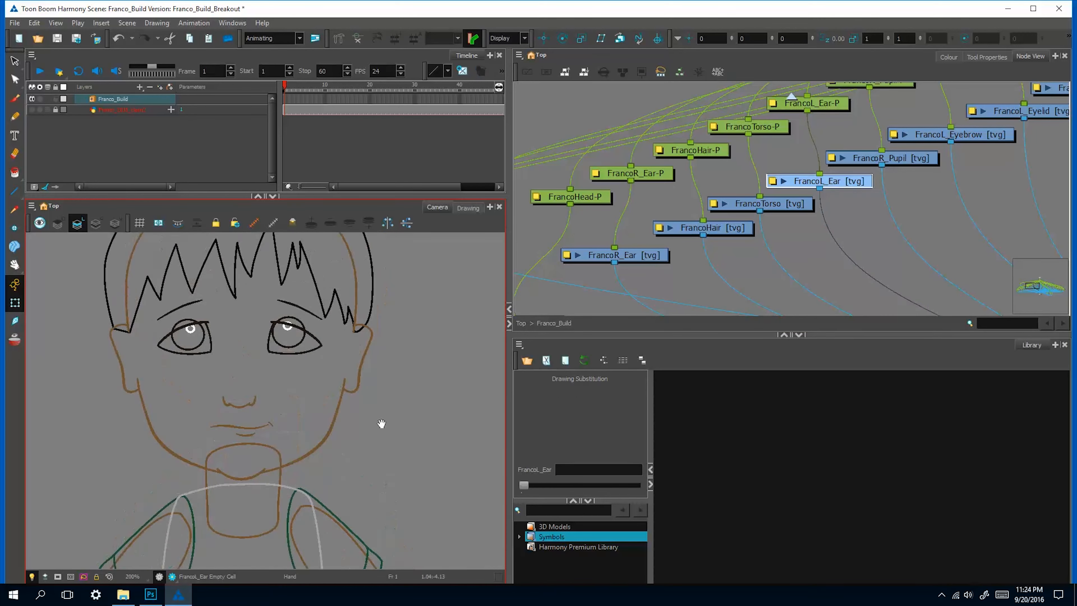
click(846, 188)
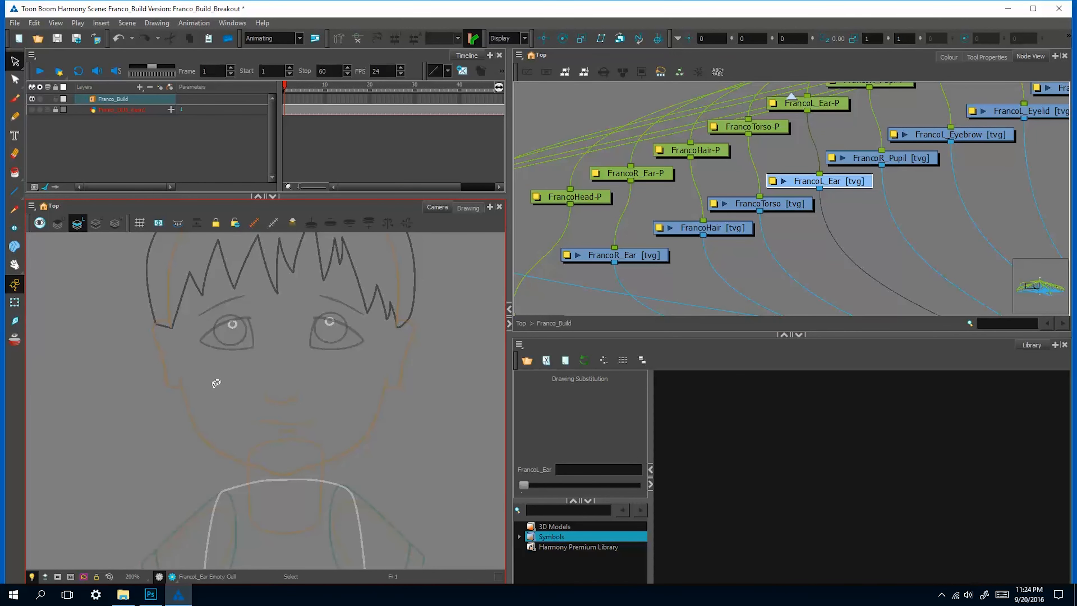
click(398, 387)
click(153, 364)
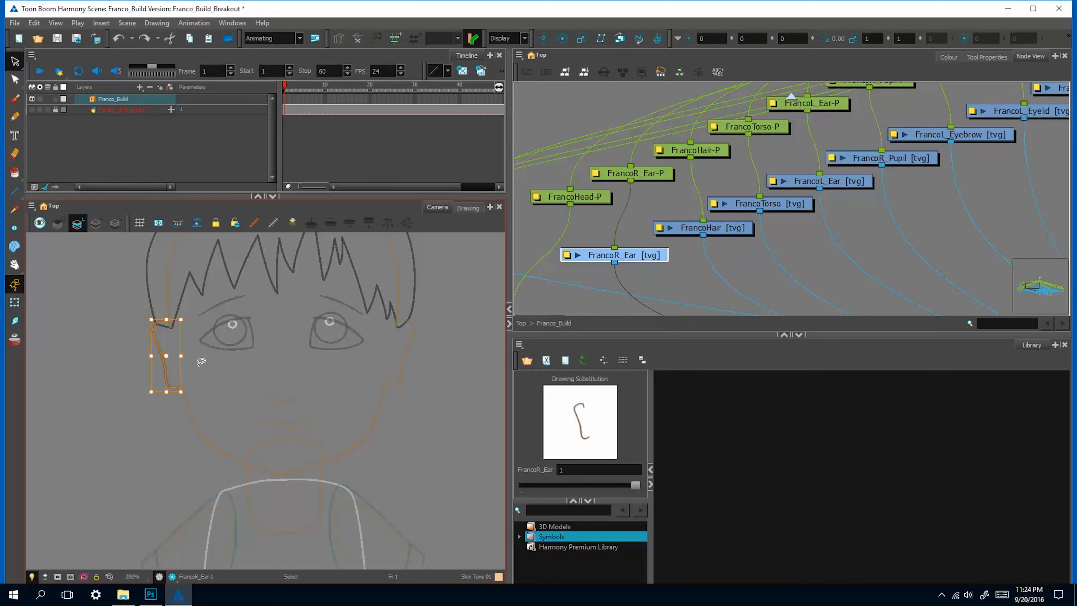
click(842, 184)
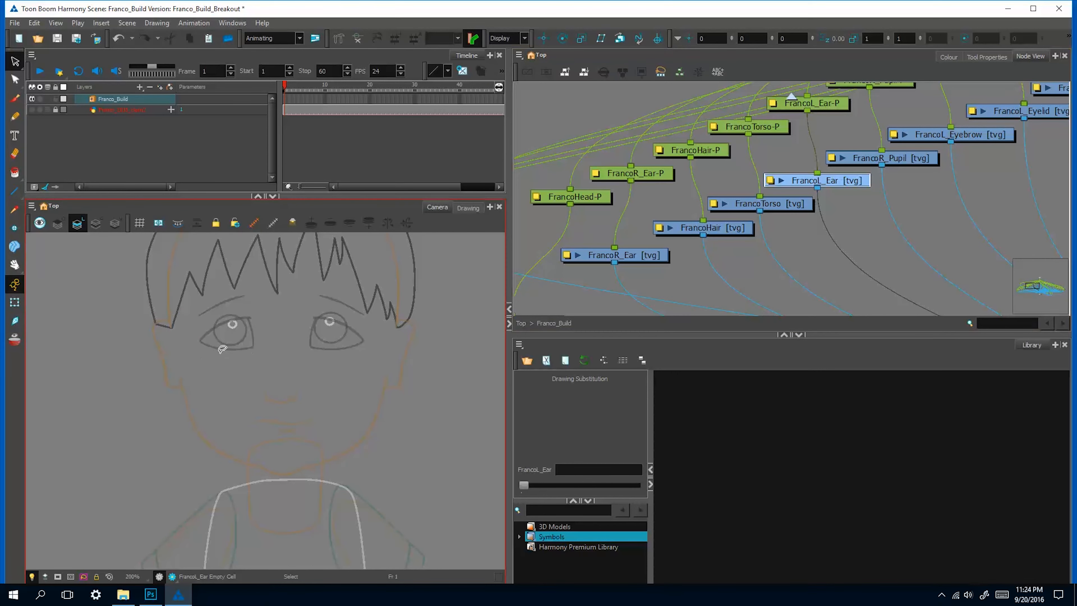
key(ctrl+v)
Flip the ear in FrancoL_Ear horizontally and move it onto the opposite side of the head
click(156, 23)
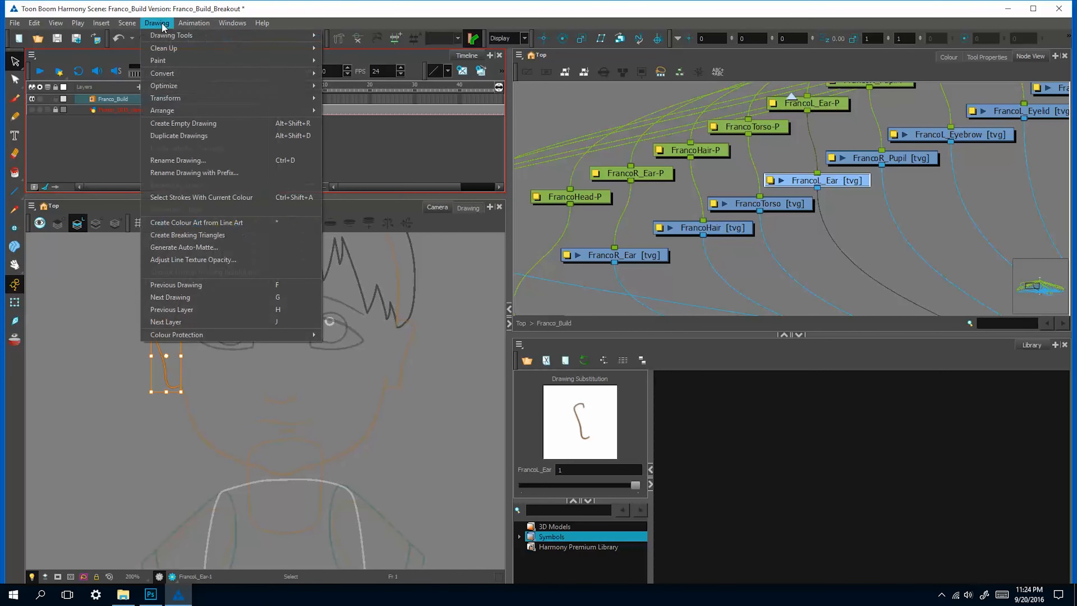
mouse_move(296, 114)
click(351, 99)
drag(170, 357, 404, 356)
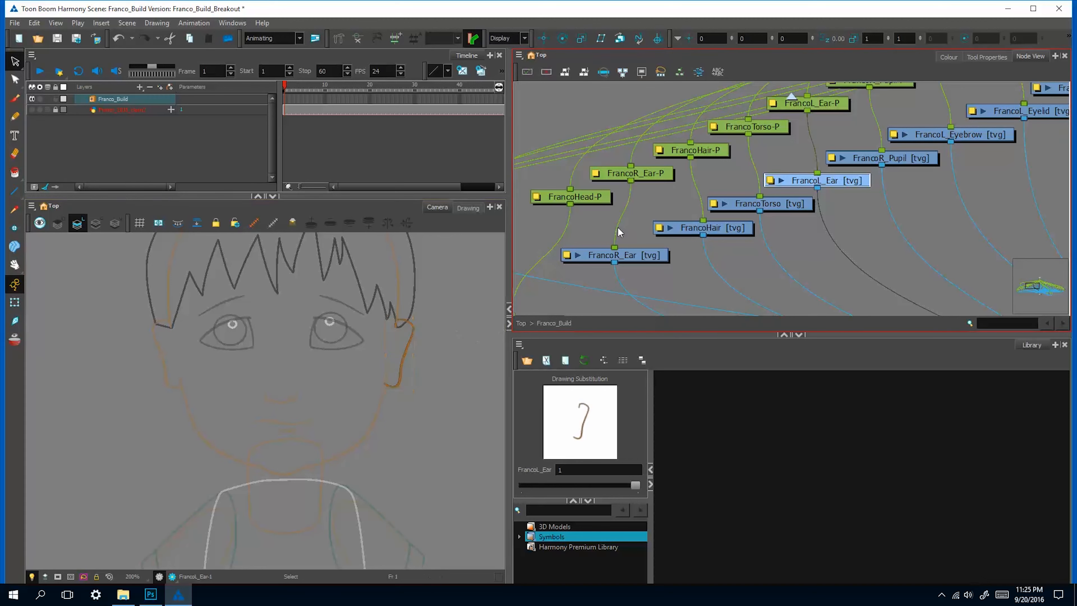
Copy the character's right pupil circle from the Break_Out drawing into the FrancoR_Pupil drawing
click(14, 302)
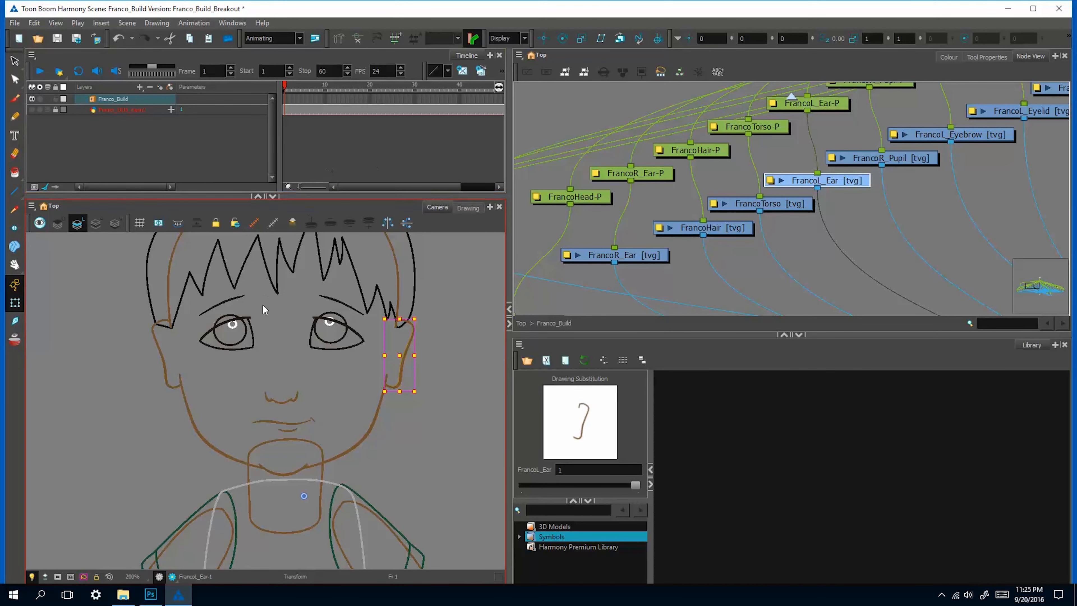
click(245, 339)
key(alt+s)
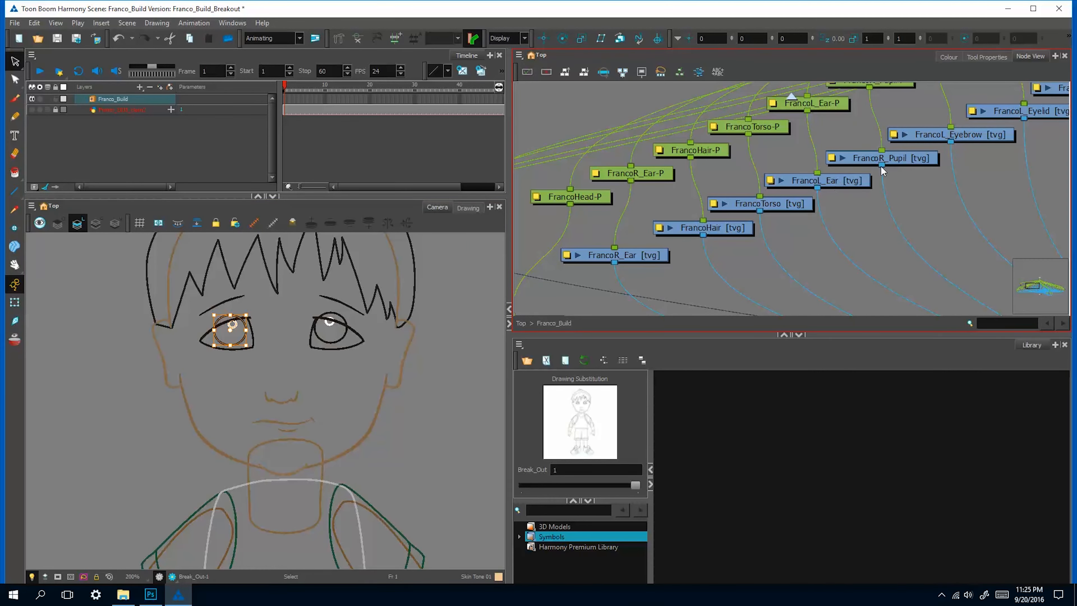
click(916, 160)
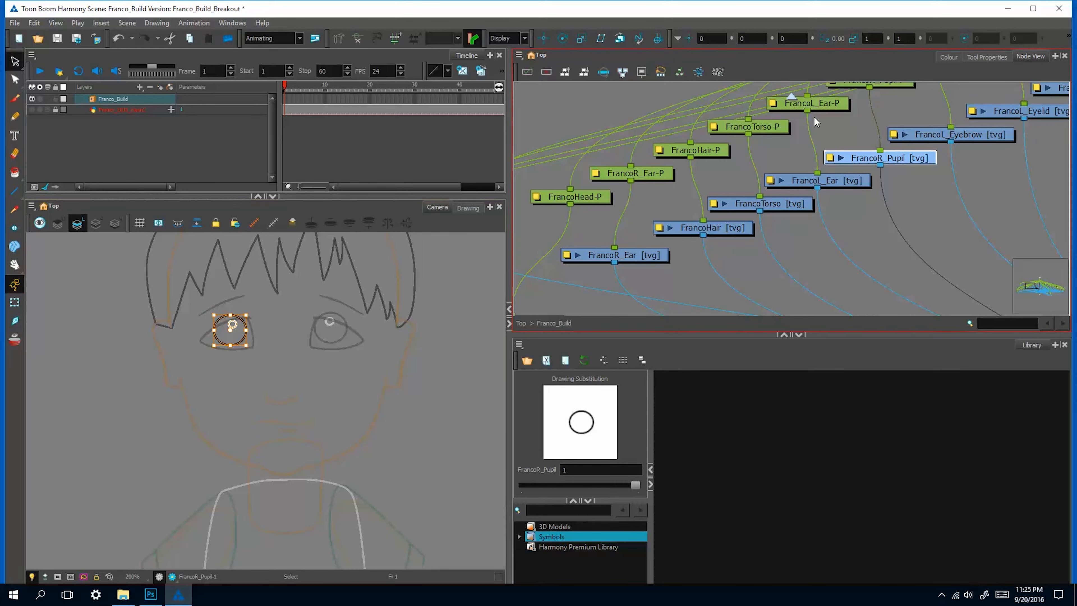
Select the character's left eyebrow stroke in the Break_Out drawing and copy it
drag(916, 194, 789, 240)
click(830, 181)
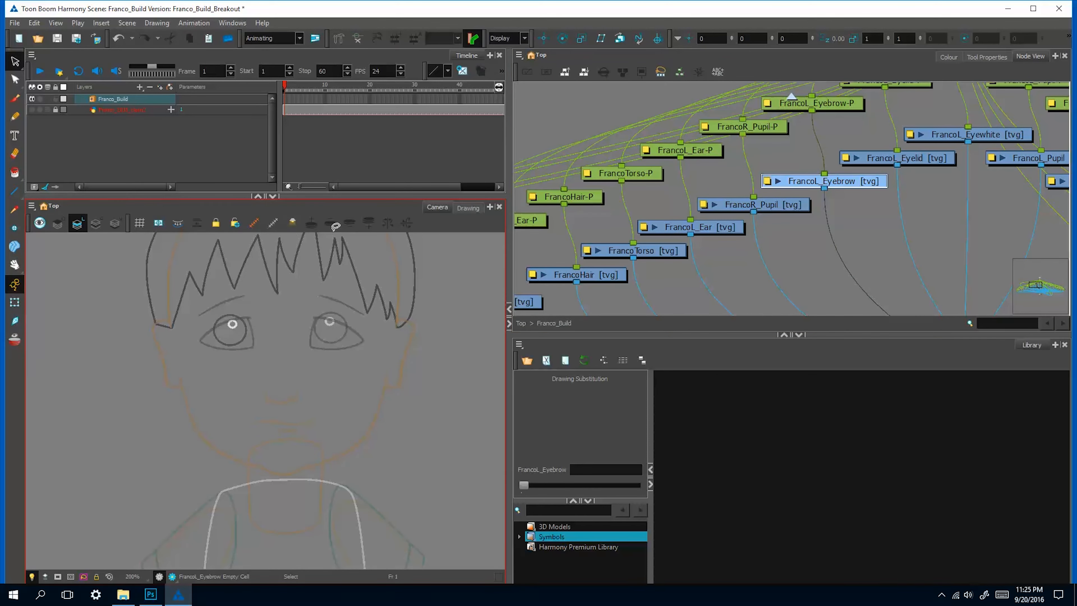
click(14, 282)
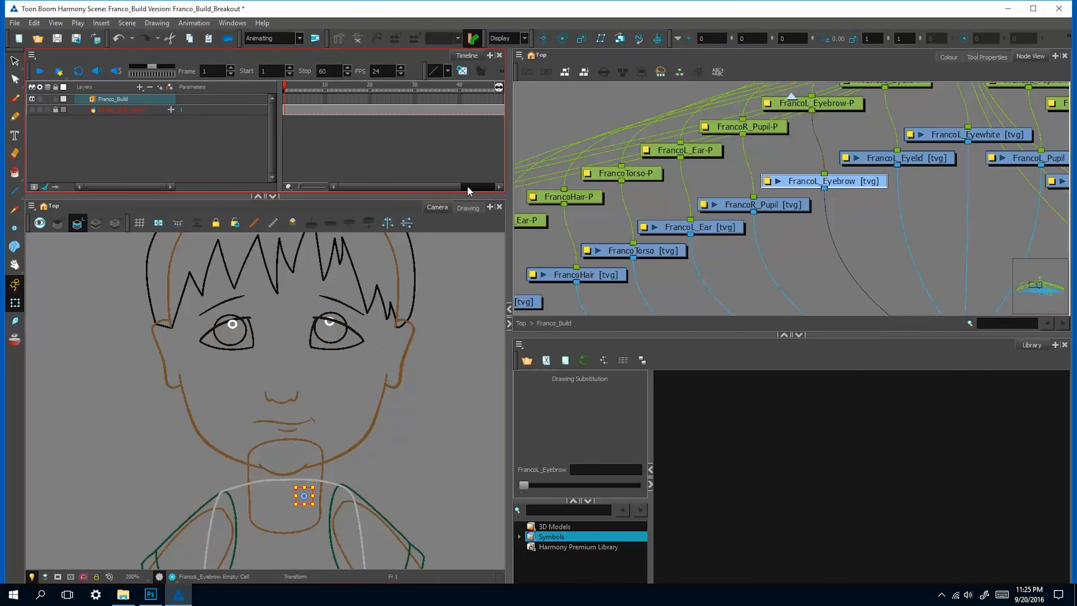
click(242, 326)
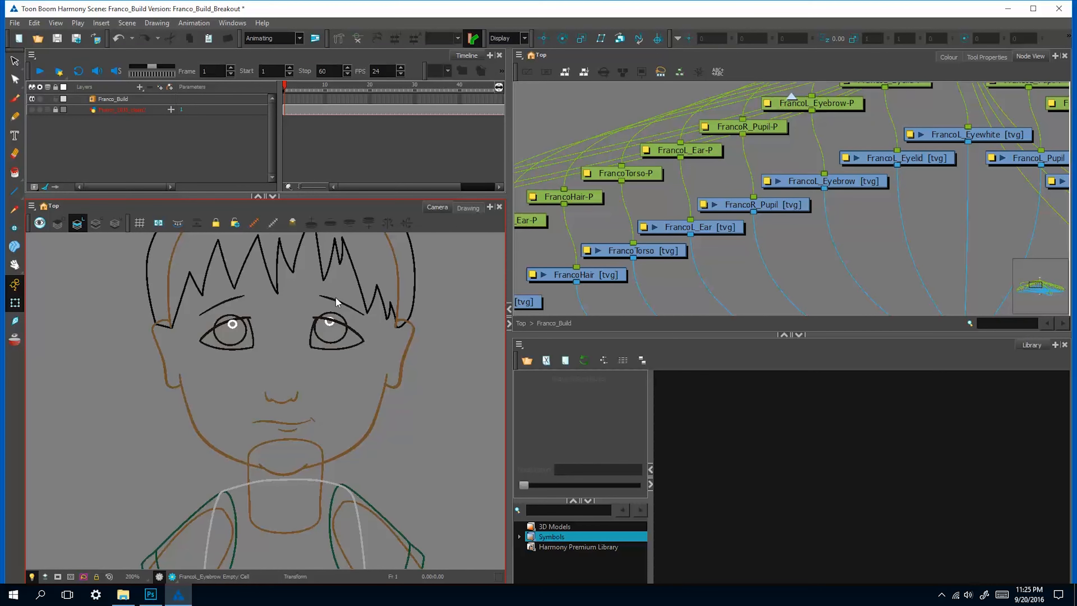
click(339, 306)
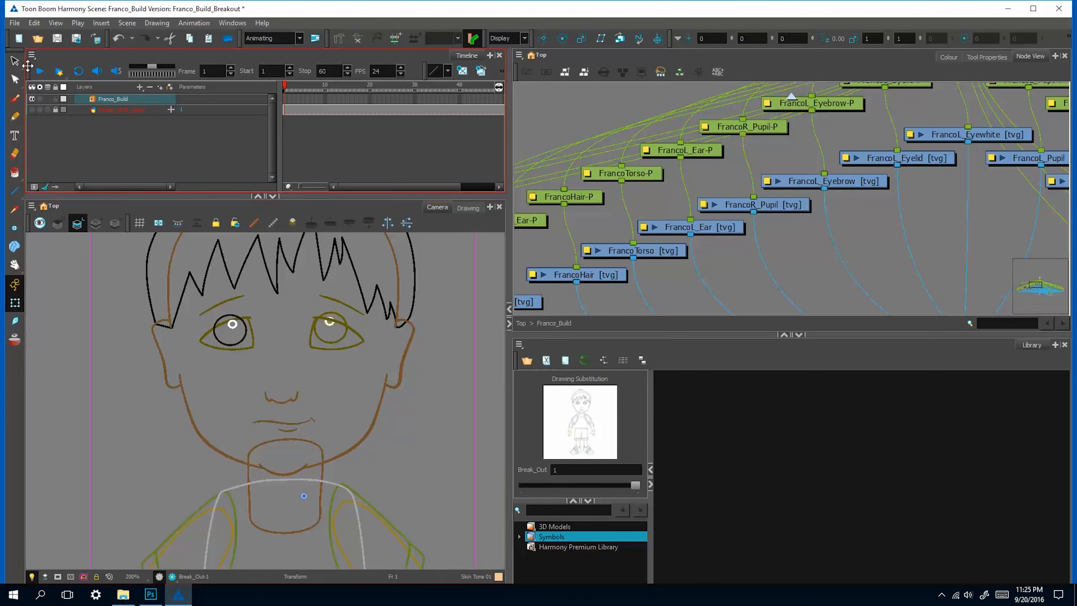
right_click(342, 302)
click(564, 298)
click(346, 299)
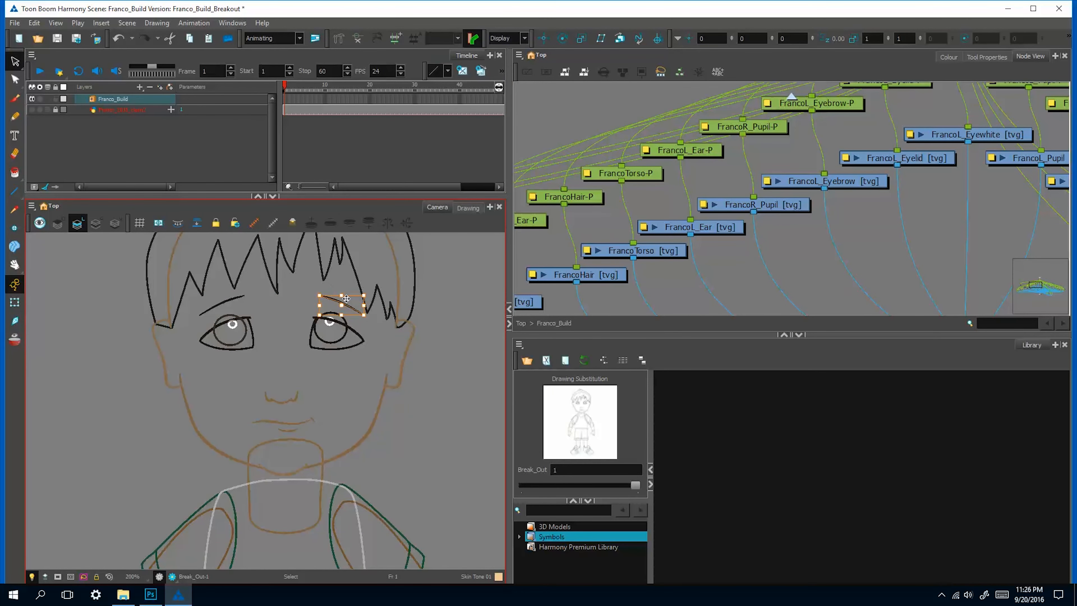
Place the copied left eyebrow in the FrancoL_Eyebrow drawing
click(912, 176)
click(849, 187)
click(331, 387)
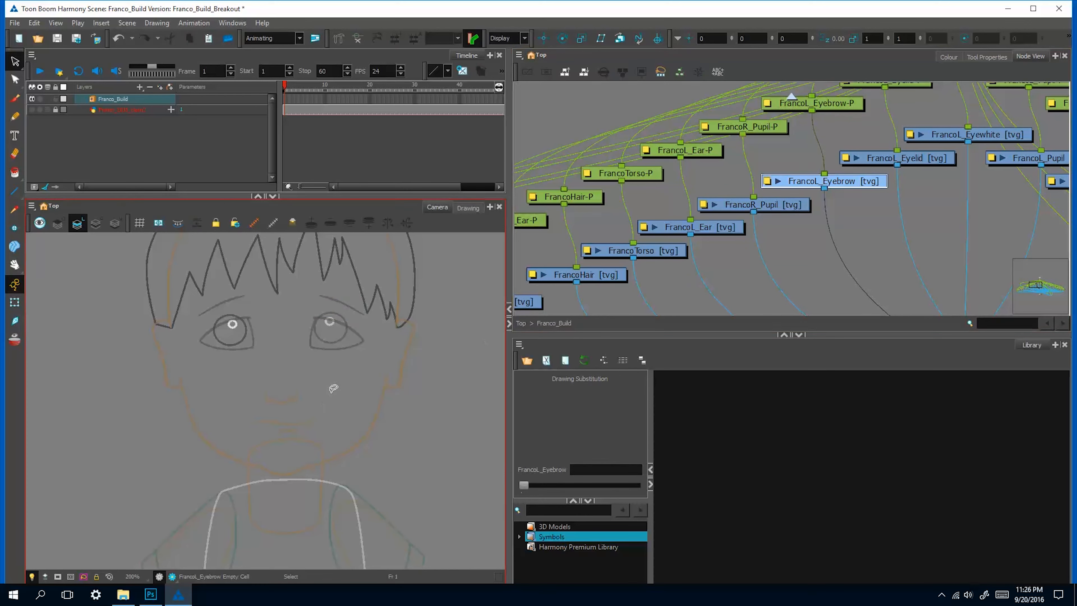
key(ctrl+v)
click(53, 294)
click(341, 302)
key(Delete)
Copy the character's left eye outline from the Break_Out drawing into both the FrancoL_Eyelid and FrancoL_Eyewhite drawings
click(359, 347)
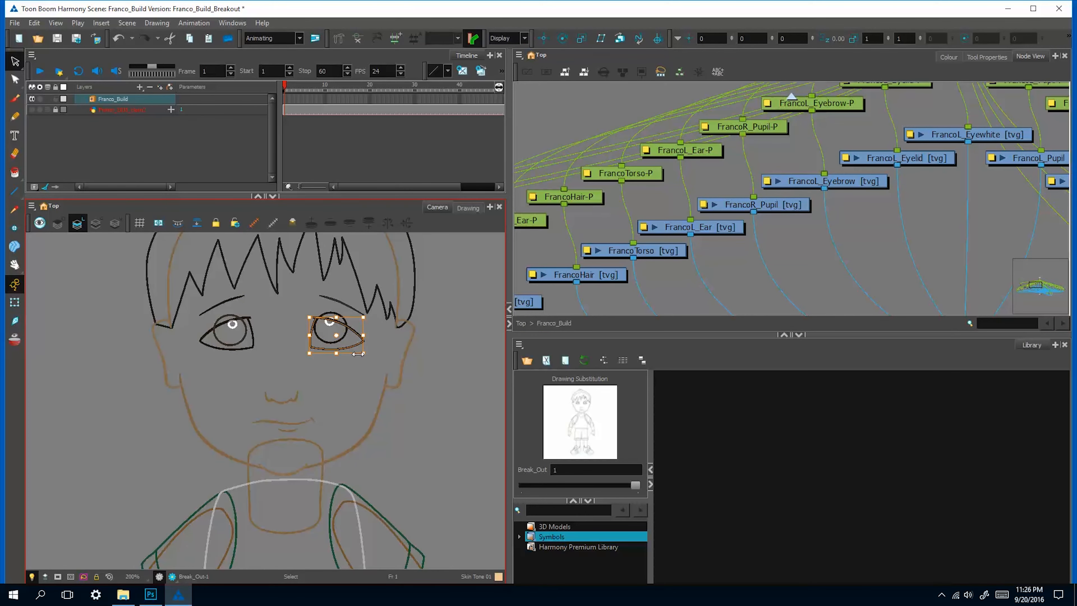
key(ctrl+c)
click(897, 159)
key(ctrl+v)
drag(916, 220, 562, 275)
click(648, 192)
key(ctrl+v)
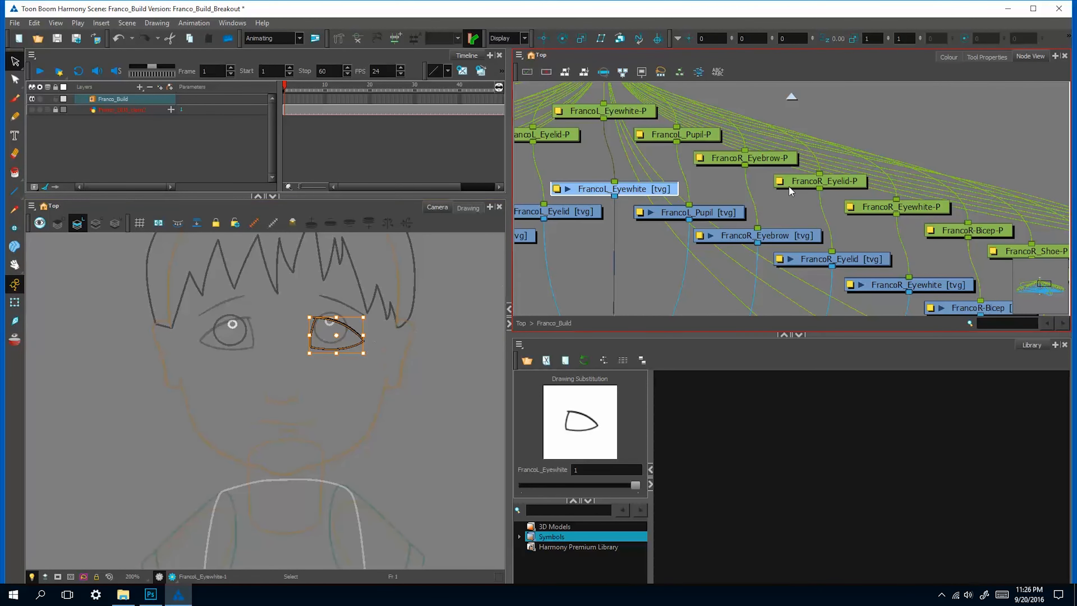
Try recolouring the eye outline in FrancoL_Eyewhite with the Eye White swatch, and undo the change
drag(947, 58, 1012, 62)
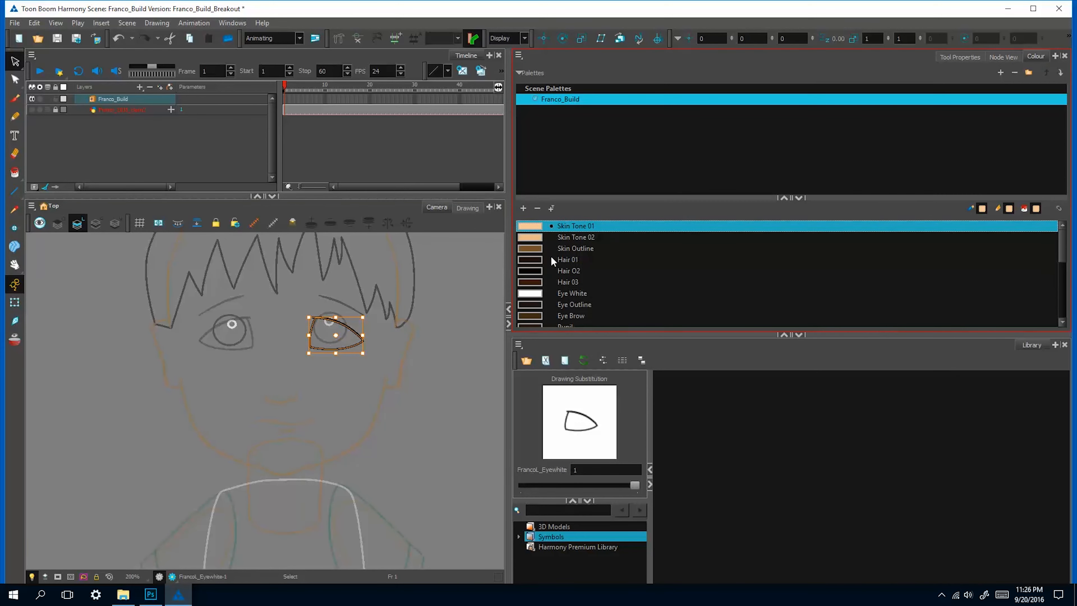
click(572, 293)
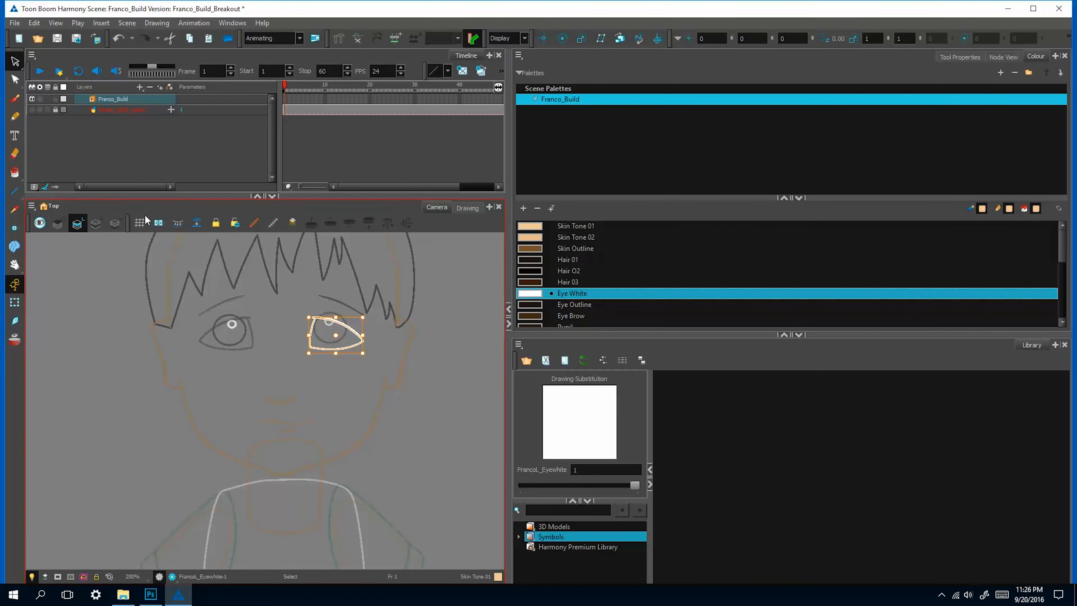
key(ctrl+z)
Fill the left eye shape in the FrancoL_Eyewhite drawing with the Eye White colour using the Paint tool
click(15, 172)
click(328, 337)
click(573, 293)
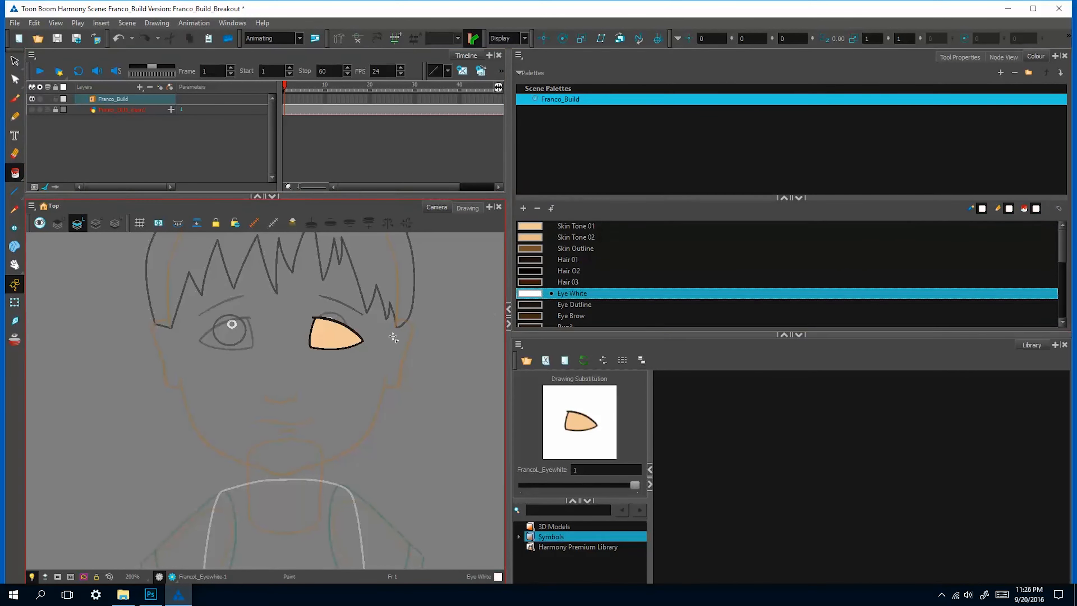
click(337, 335)
Delete the eye outline and the white fill from the FrancoL_Eyewhite drawing
click(15, 62)
click(329, 315)
key(Delete)
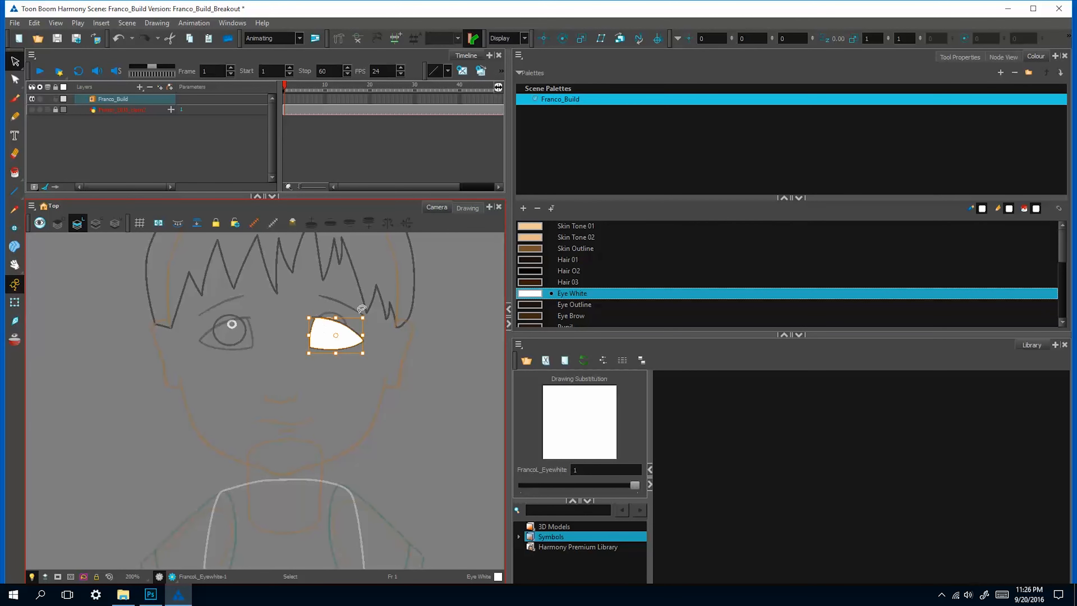
key(Delete)
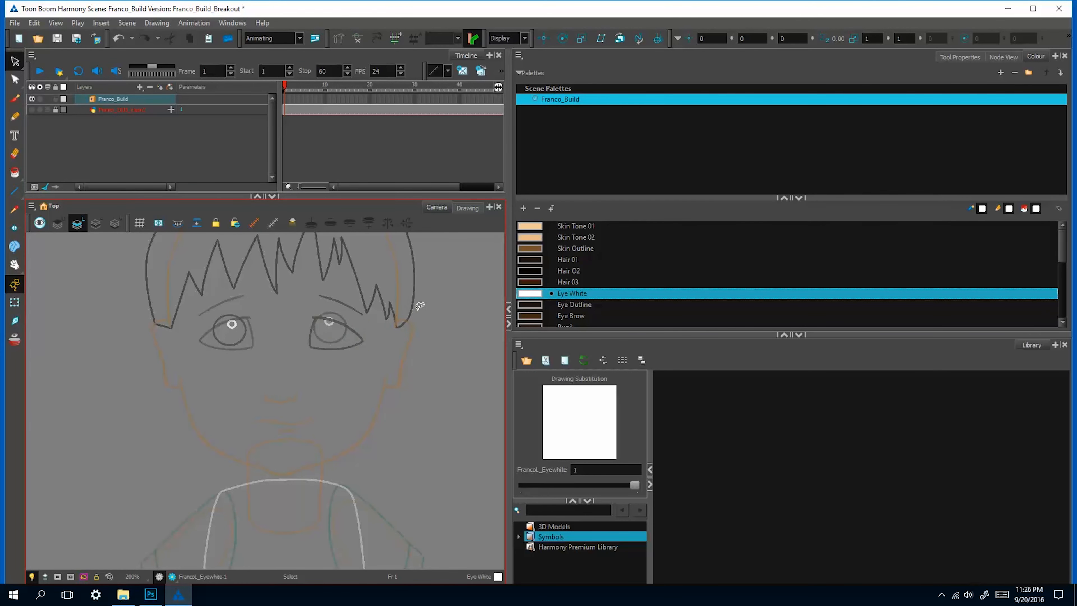
Undo the deletions and the white fill in the FrancoL_Eyewhite drawing, leaving only the eye outline
key(ctrl+z)
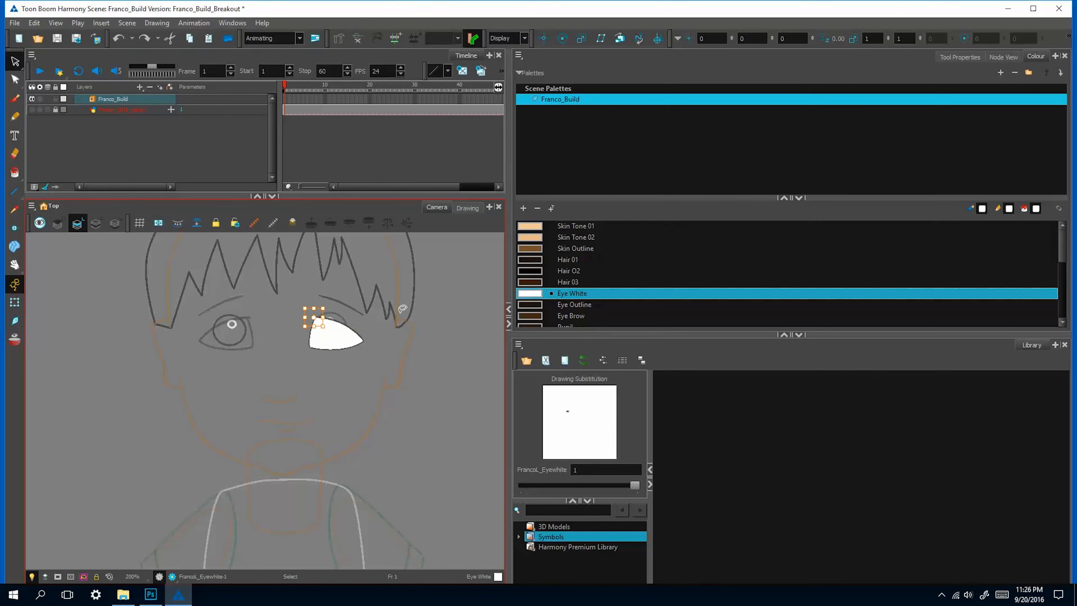
key(ctrl+z)
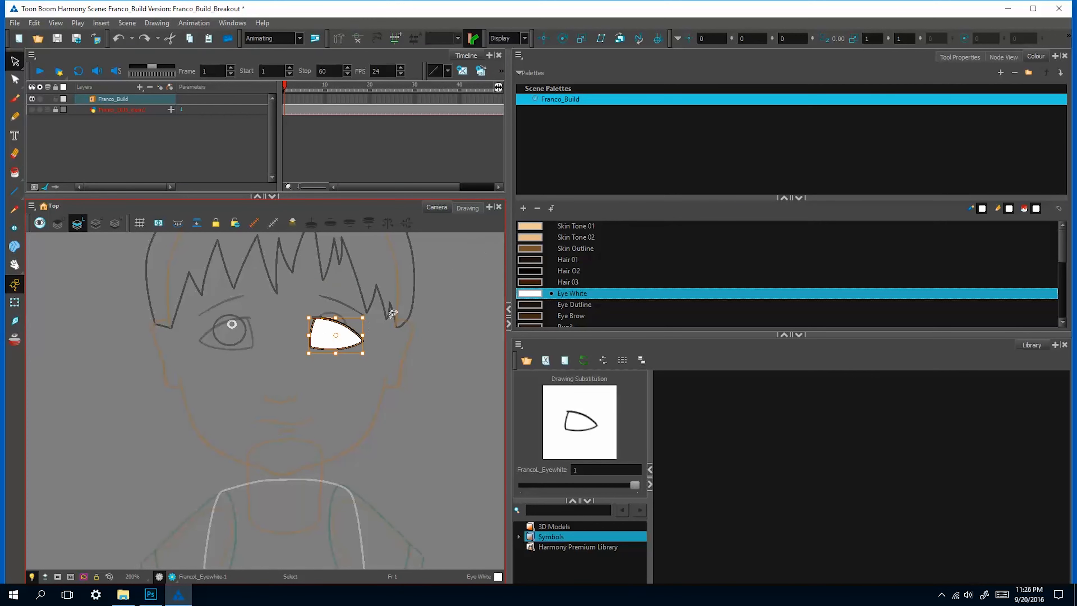
key(ctrl+z)
Convert the pencil outline in FrancoL_Eyewhite to brush strokes and fill the eye shape with Eye White
mouse_move(961, 57)
mouse_down()
mouse_move(701, 120)
mouse_move(604, 159)
mouse_move(950, 56)
mouse_up()
click(597, 167)
click(108, 267)
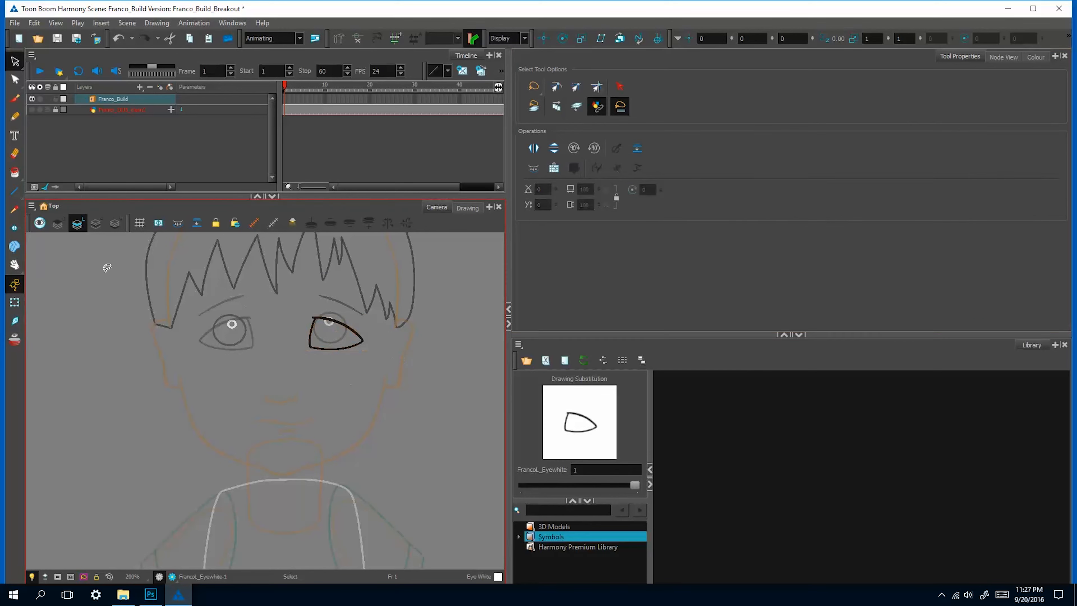
click(15, 172)
click(333, 335)
click(15, 62)
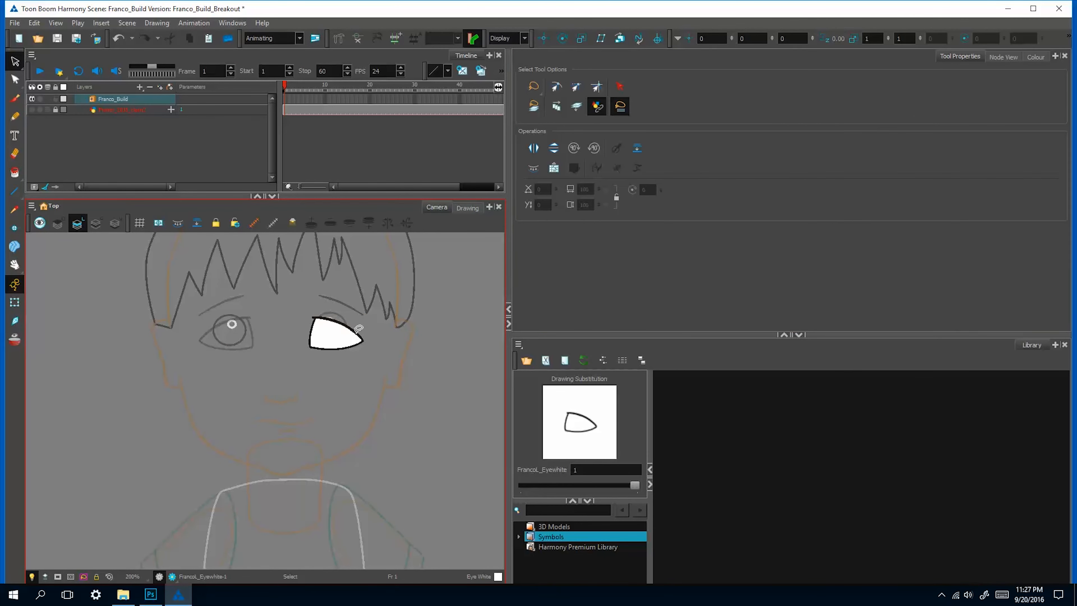
Copy the left pupil circle from the Break_Out drawing into the FrancoL_Pupil drawing
click(1003, 56)
click(691, 212)
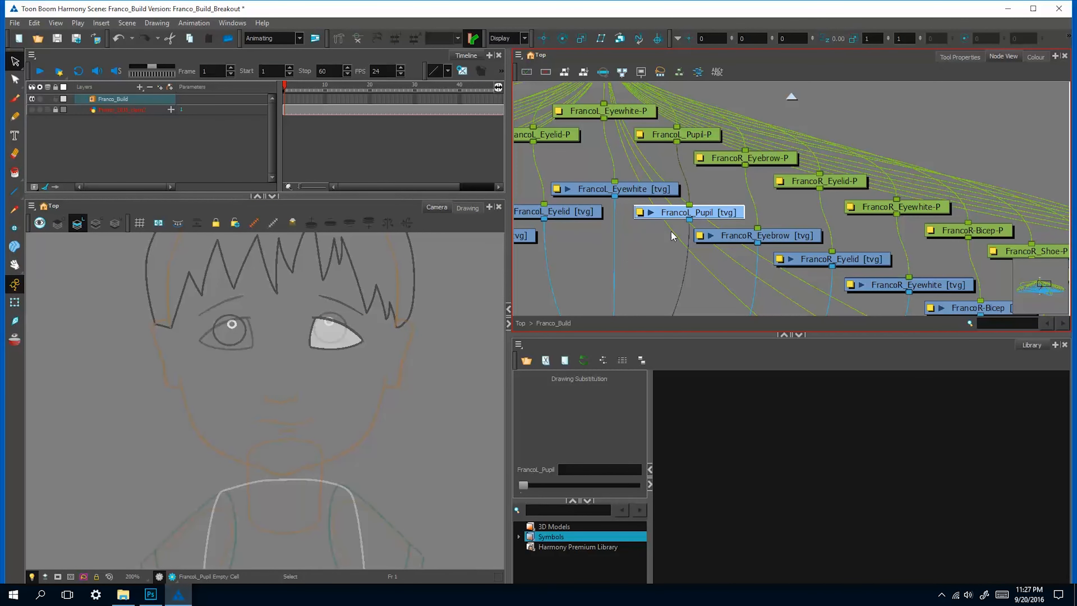
click(15, 302)
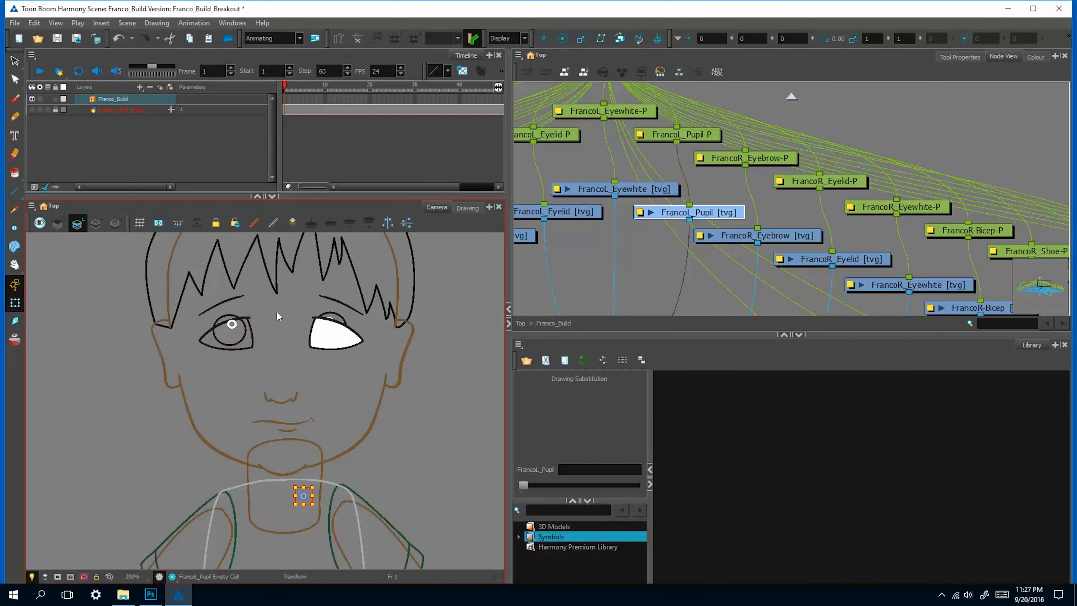
click(343, 319)
click(15, 62)
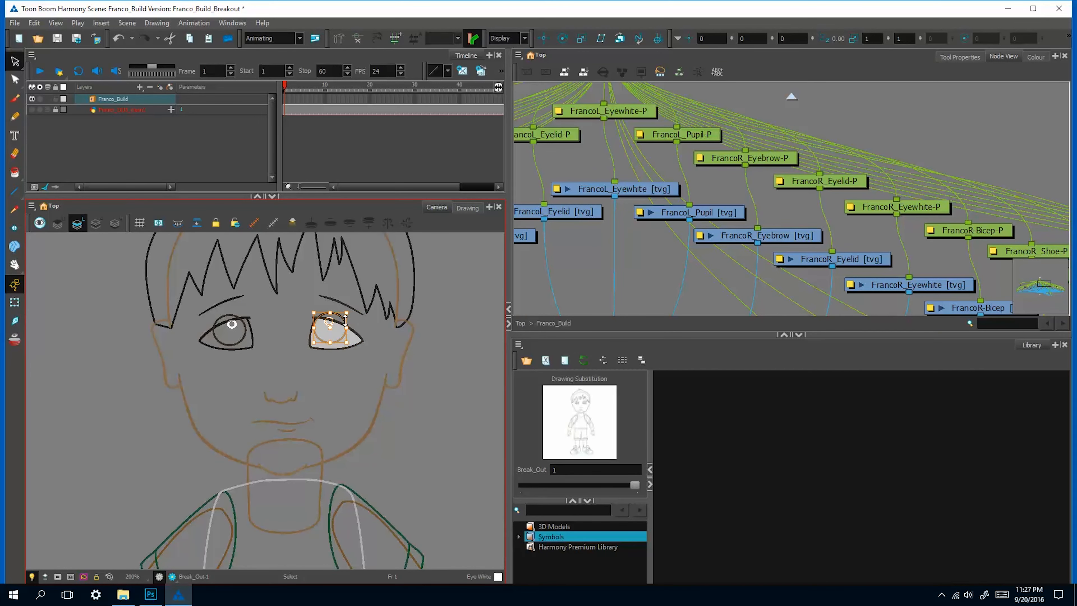
click(691, 212)
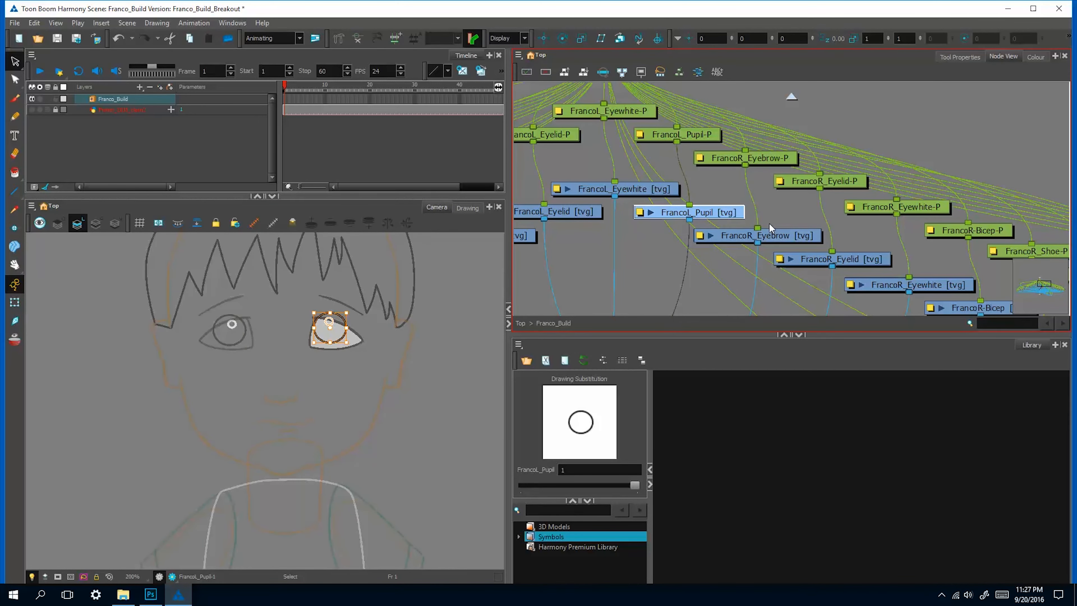
Copy the right eyebrow from Break_Out into FrancoR_Eyebrow, and the right eye outline into both FrancoR_Eyelid and FrancoR_Eyewhite
click(233, 300)
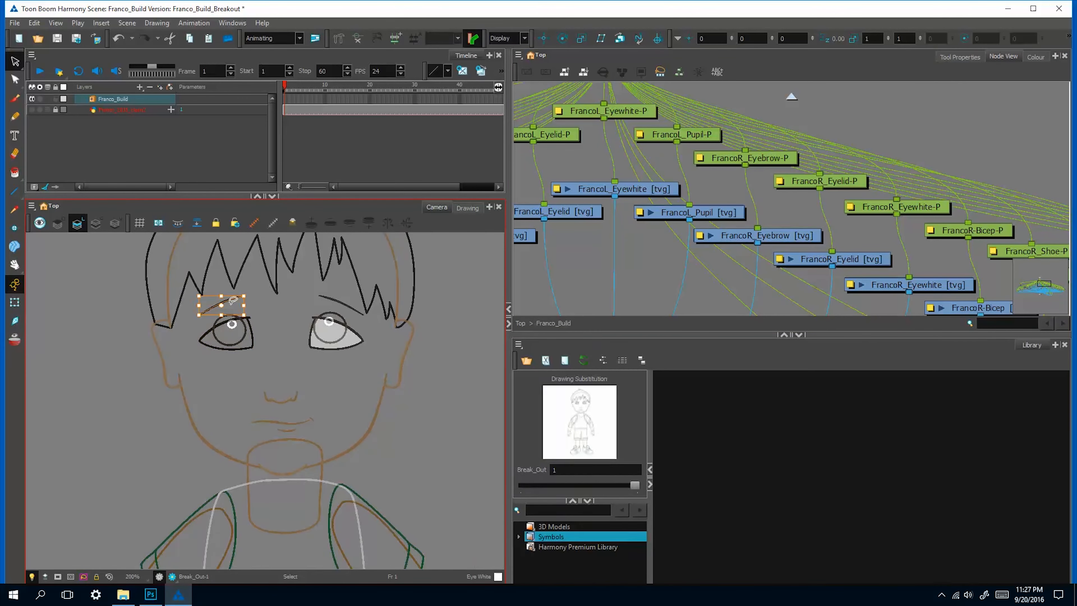
click(259, 312)
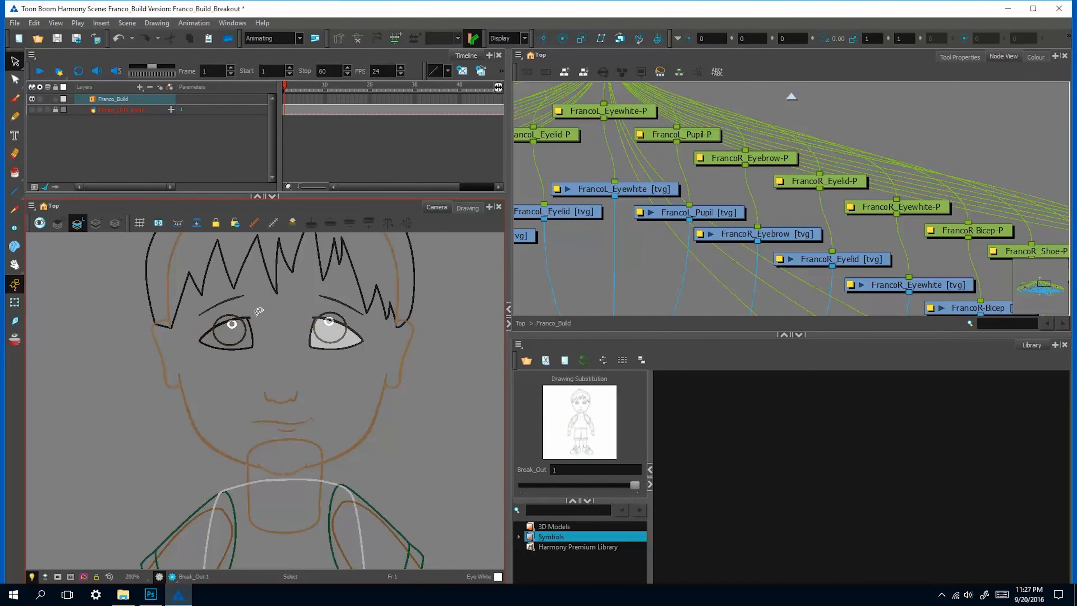
click(250, 318)
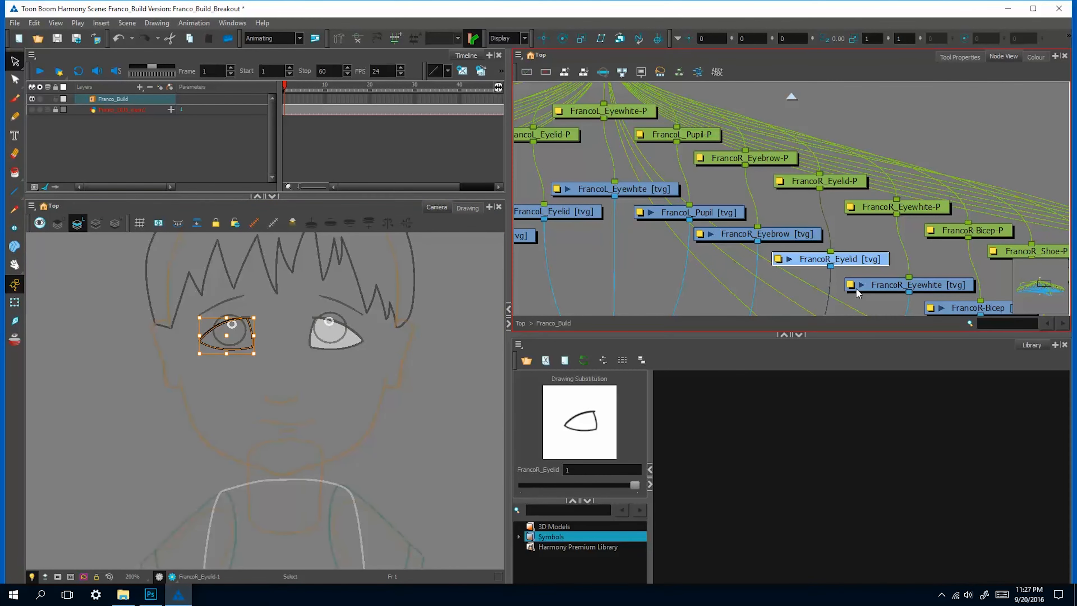
click(869, 287)
key(ctrl+v)
Convert the outline in FrancoR_Eyewhite to brush strokes and replace it with an Eye White fill of the eye shape
click(959, 57)
click(604, 162)
click(1002, 57)
click(1035, 57)
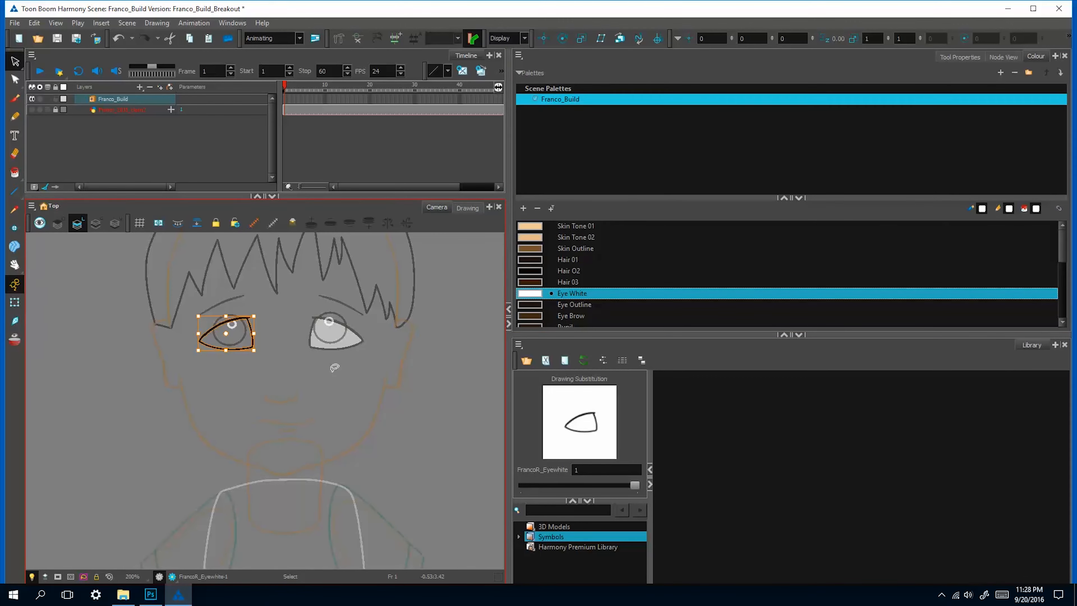
key(Delete)
key(alt+i)
click(243, 337)
key(alt+s)
mouse_move(280, 345)
mouse_down()
mouse_move(164, 329)
mouse_move(280, 340)
mouse_up()
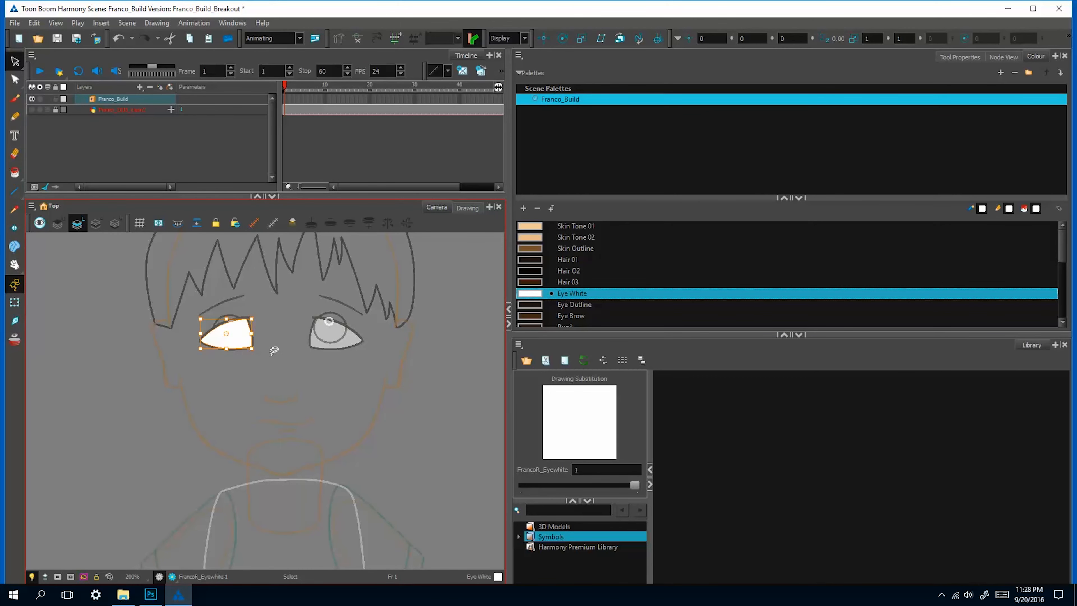
Copy the right upper arm and sleeve lines from the Break_Out drawing into the FrancoR-Bicep drawing
click(15, 302)
click(1003, 56)
drag(884, 268, 702, 144)
click(759, 187)
key(space)
drag(140, 421, 203, 315)
mouse_move(211, 450)
mouse_down()
mouse_move(235, 320)
mouse_move(245, 342)
mouse_move(229, 318)
mouse_up()
click(243, 315)
click(15, 62)
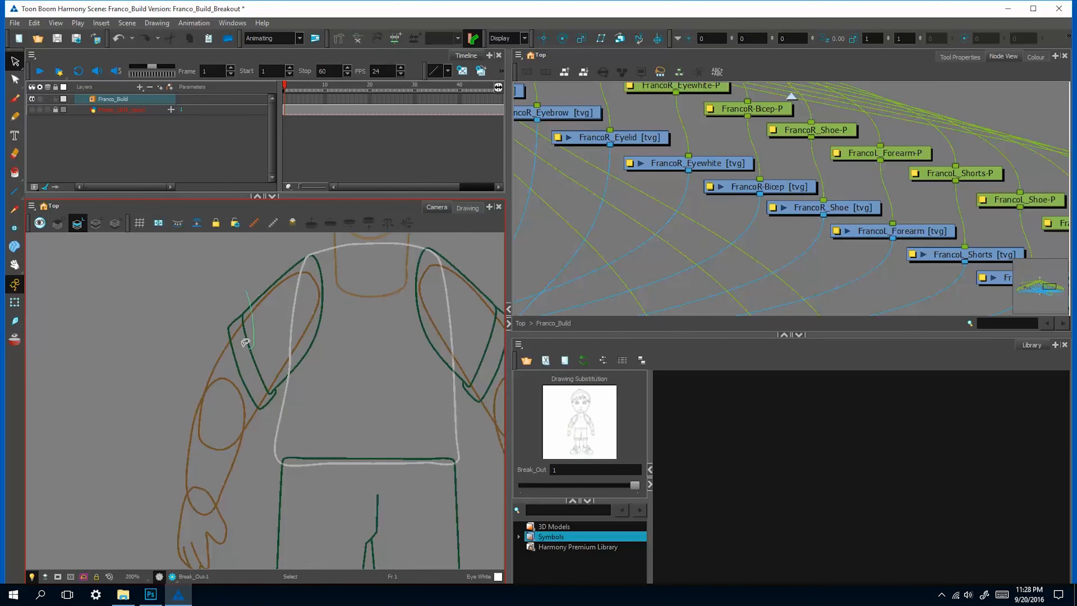
key(ctrl+c)
click(760, 186)
key(ctrl+v)
Copy the complete right shoe from the Break_Out drawing into the FrancoR_Shoe drawing
key(space)
drag(212, 449, 201, 264)
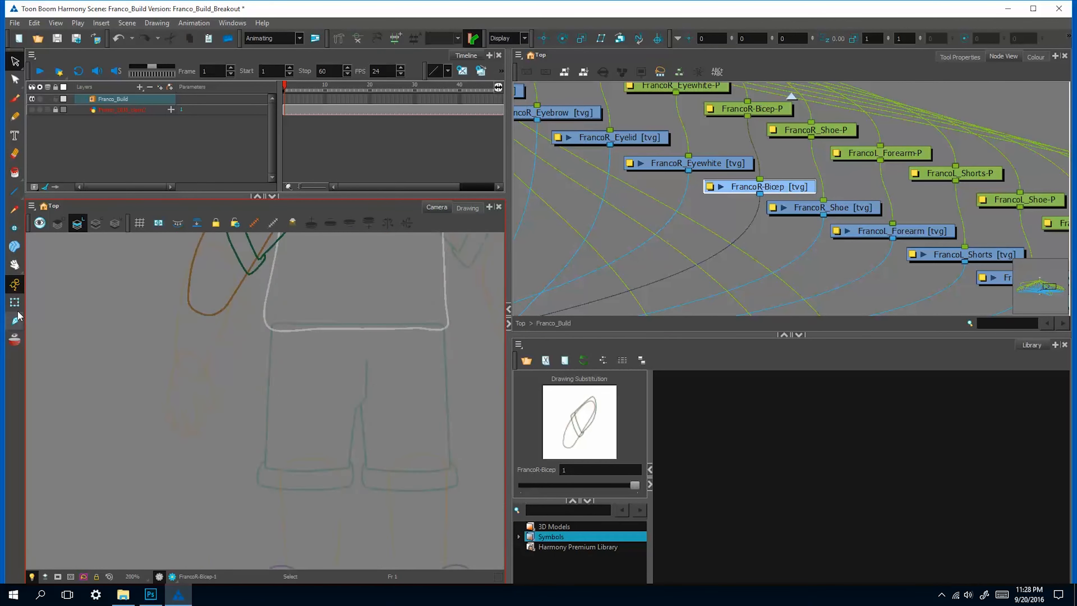
click(14, 302)
key(space)
click(15, 61)
click(15, 302)
click(217, 436)
click(14, 61)
drag(344, 364, 325, 444)
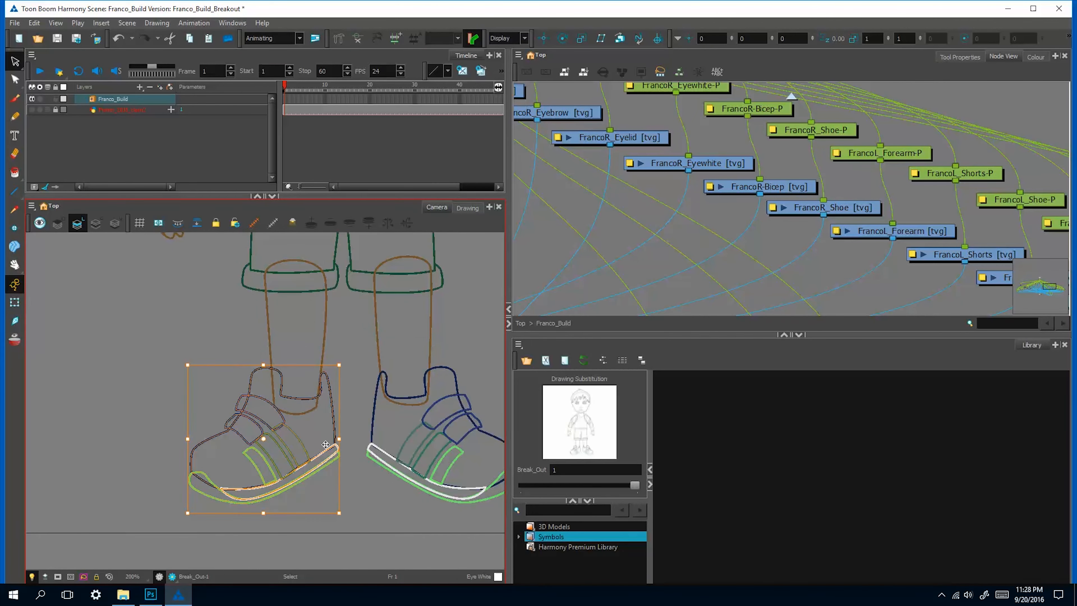
key(ctrl+c)
click(823, 207)
key(ctrl+v)
Copy the left forearm from the Break_Out drawing into the FrancoL_Forearm drawing
click(892, 231)
key(space)
drag(356, 318, 191, 562)
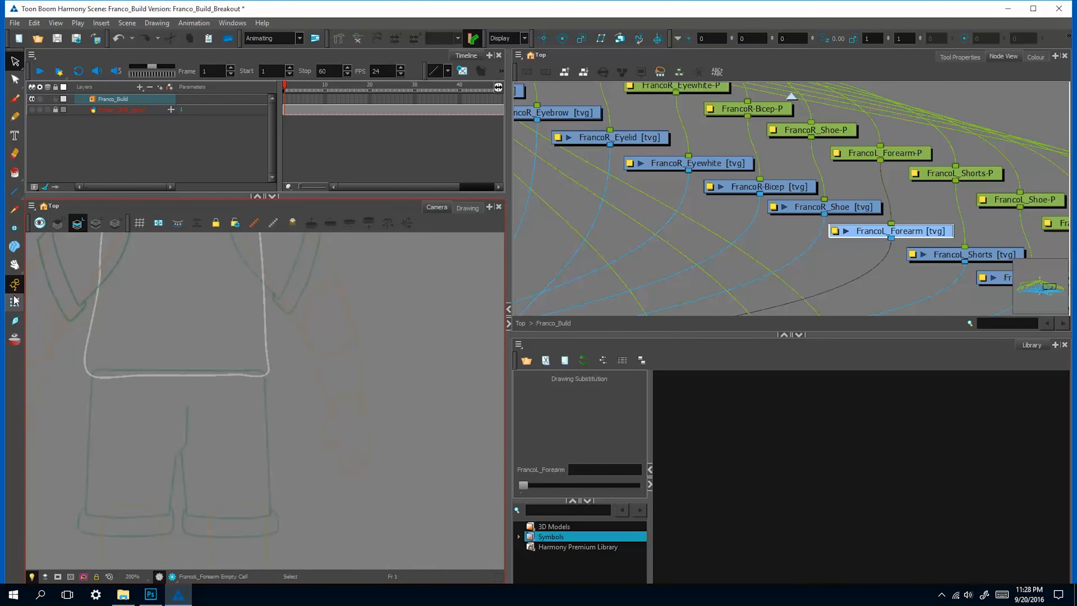
click(15, 301)
click(382, 418)
click(361, 398)
key(alt+s)
click(362, 375)
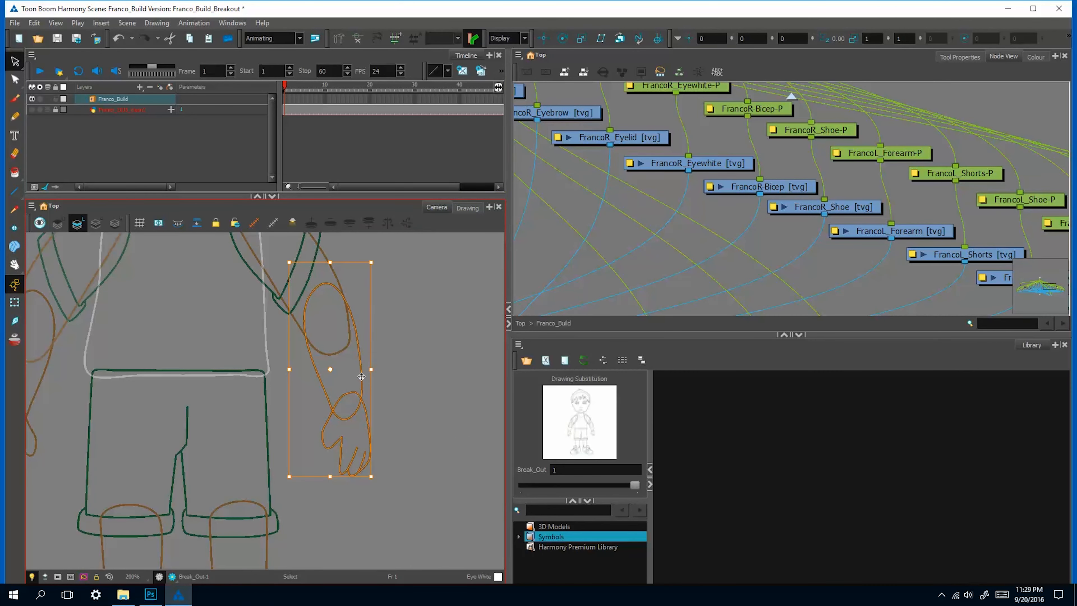
right_click(360, 375)
click(551, 380)
click(361, 361)
key(ctrl+c)
click(892, 231)
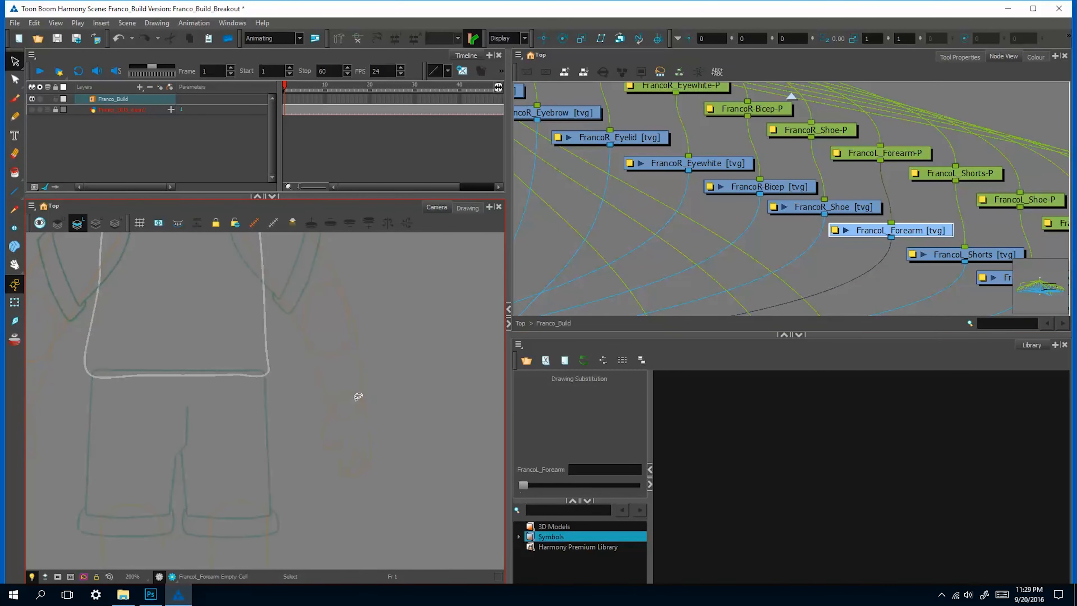
key(ctrl+v)
Copy the whole shorts outline from the Break_Out drawing into the FrancoL_Shorts drawing
click(892, 274)
key(space)
mouse_move(892, 274)
mouse_down()
mouse_move(788, 228)
mouse_move(547, 197)
mouse_up()
click(14, 302)
click(267, 430)
click(15, 61)
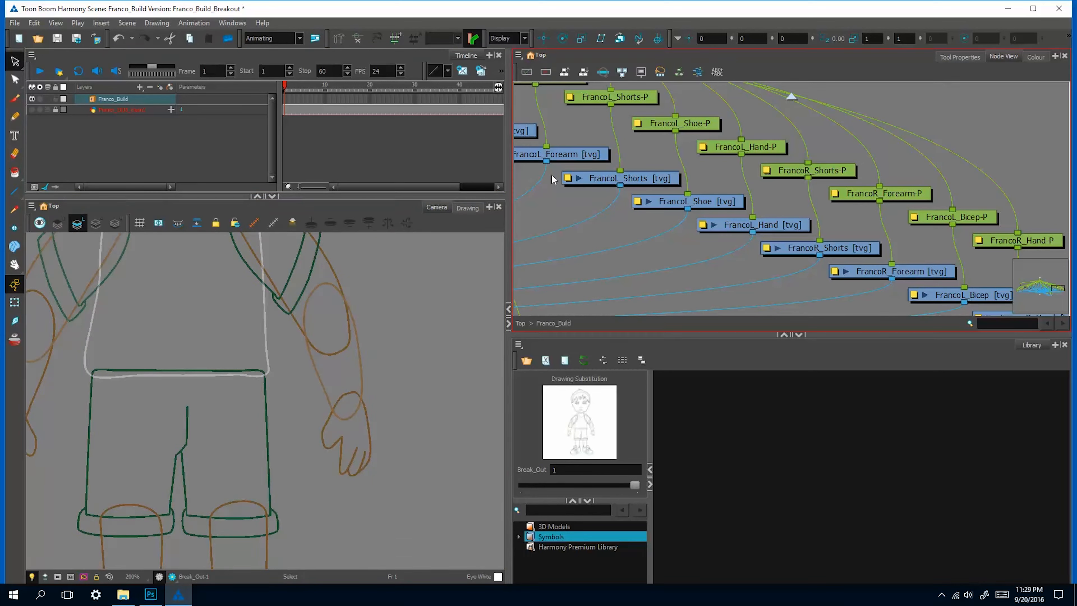
key(space)
drag(320, 521, 346, 449)
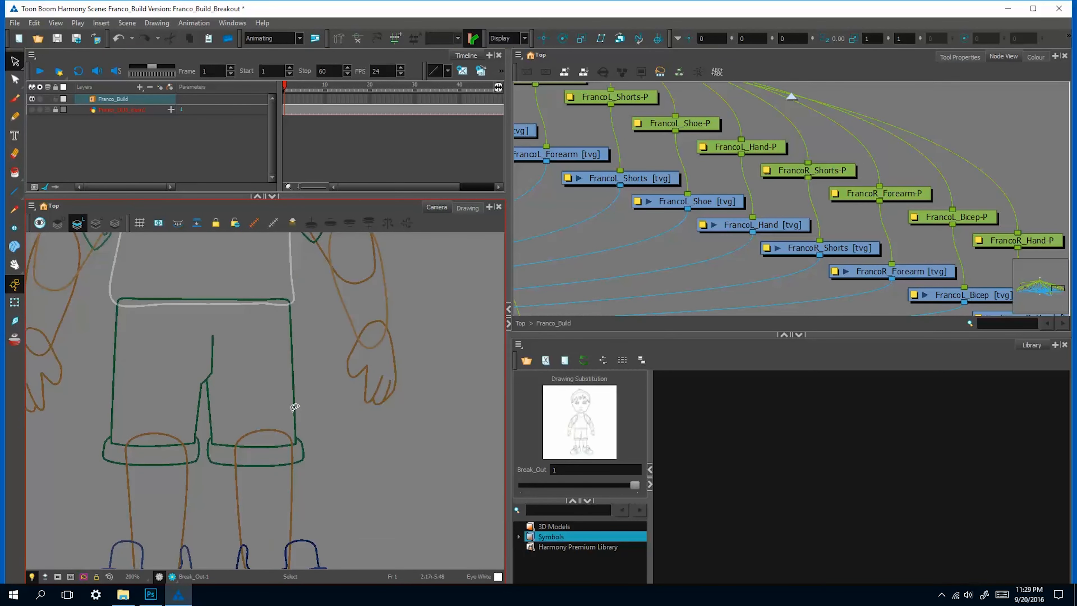
click(295, 407)
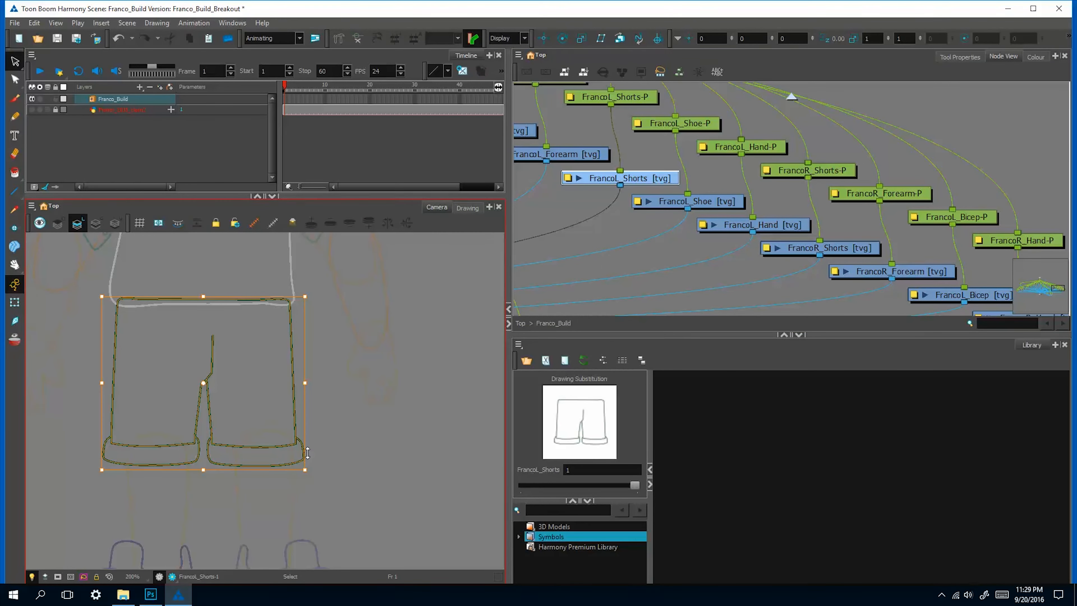
Cut away the character's right half of the shorts in FrancoL_Shorts with the Cutter tool, keeping only the left leg
click(15, 80)
key(alt+t)
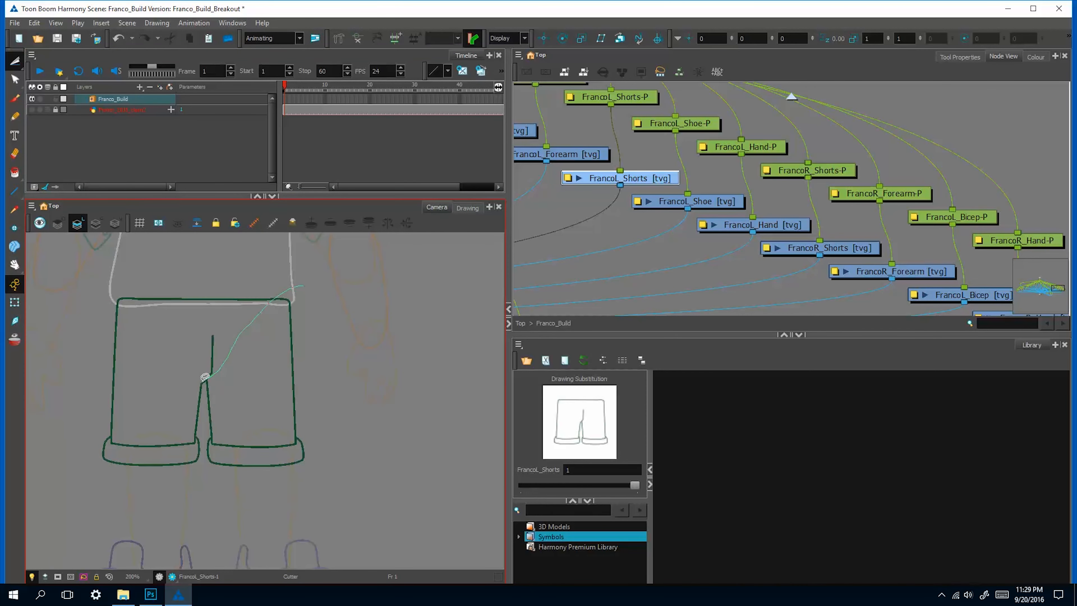
drag(87, 469, 67, 348)
key(Delete)
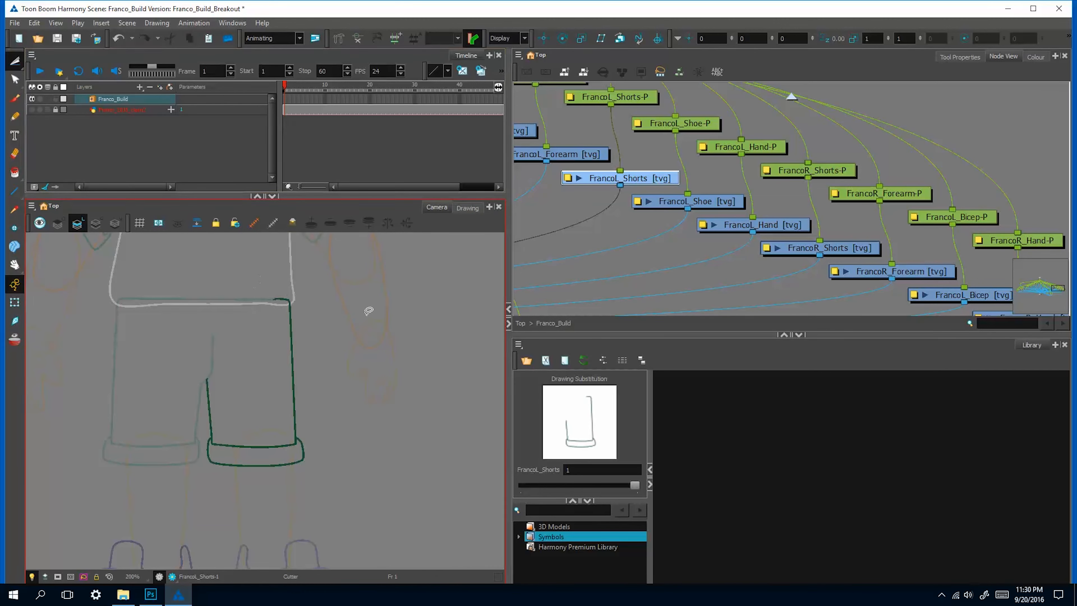
Paste the shorts into FrancoR_Shorts and cut away the character's left half with the Cutter tool
click(834, 249)
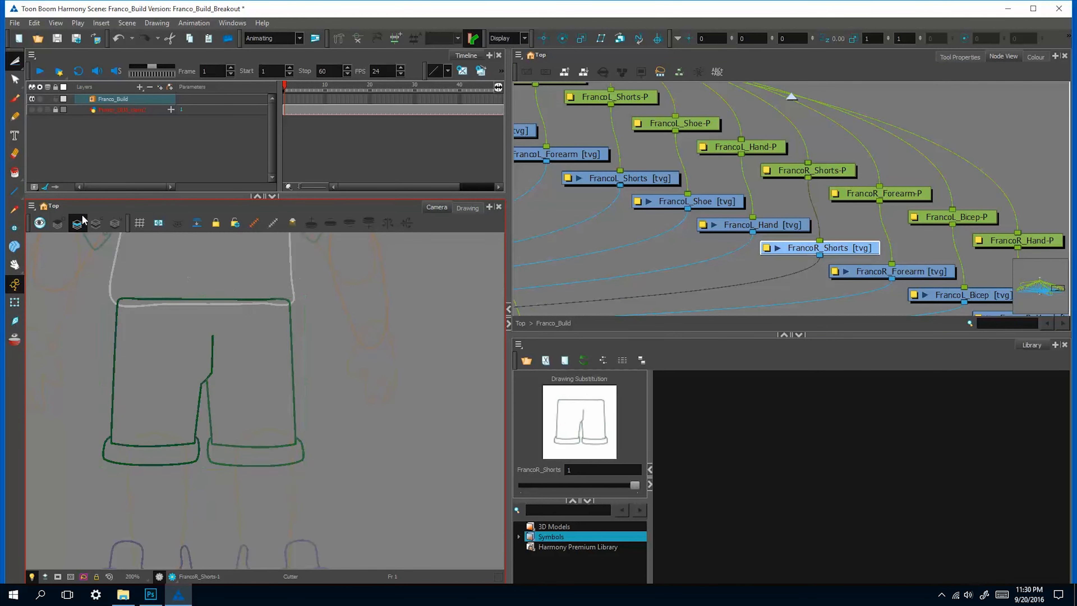
drag(204, 377, 203, 373)
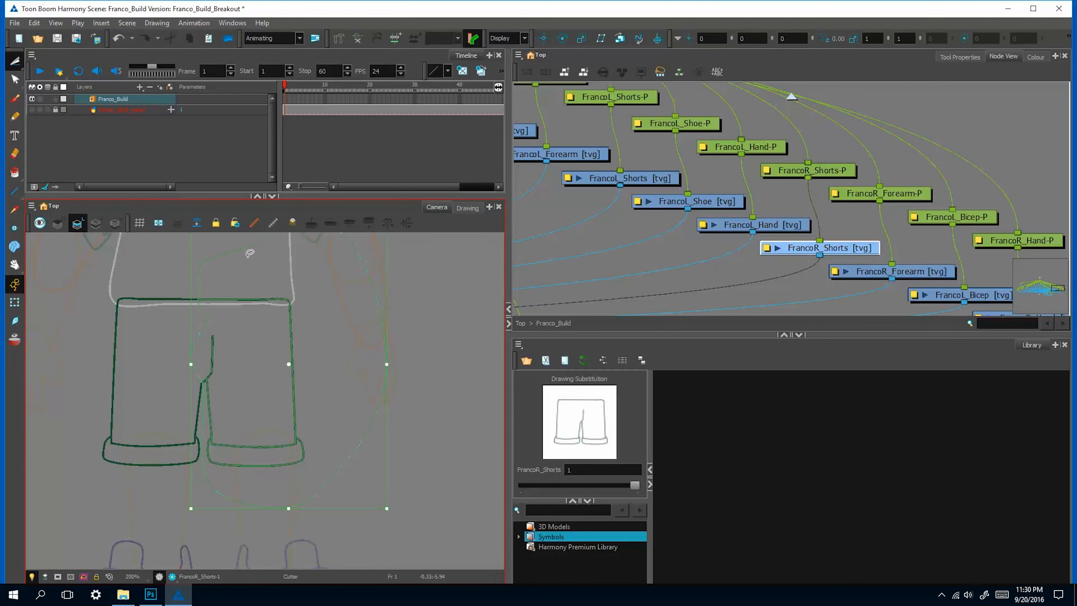
key(Delete)
Copy the complete left shoe from the Break_Out drawing into the FrancoL_Shoe drawing
key(/)
drag(373, 356, 395, 245)
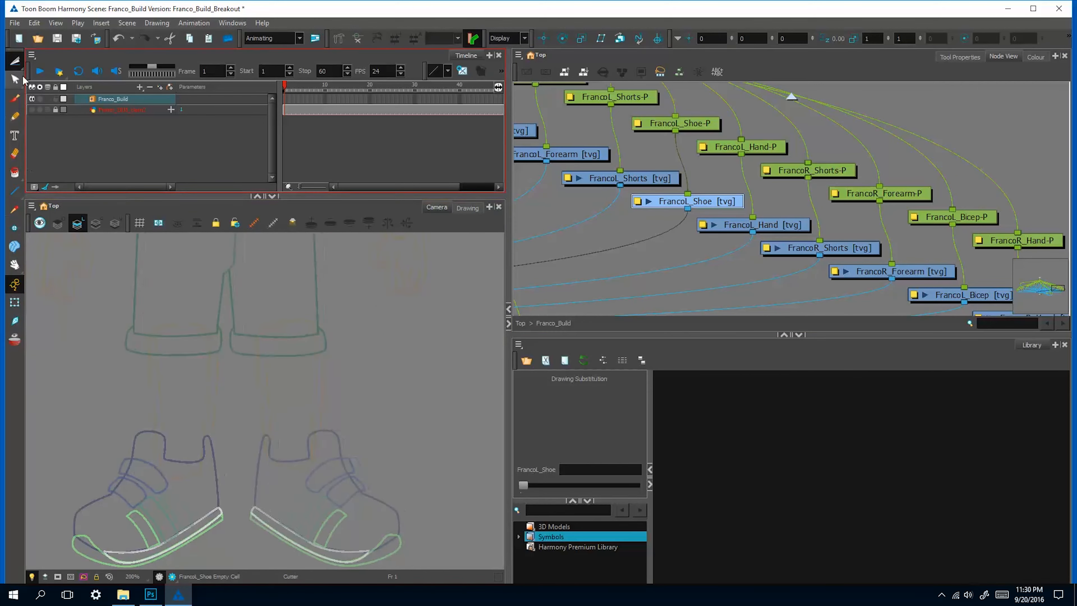
click(15, 302)
click(336, 439)
click(15, 61)
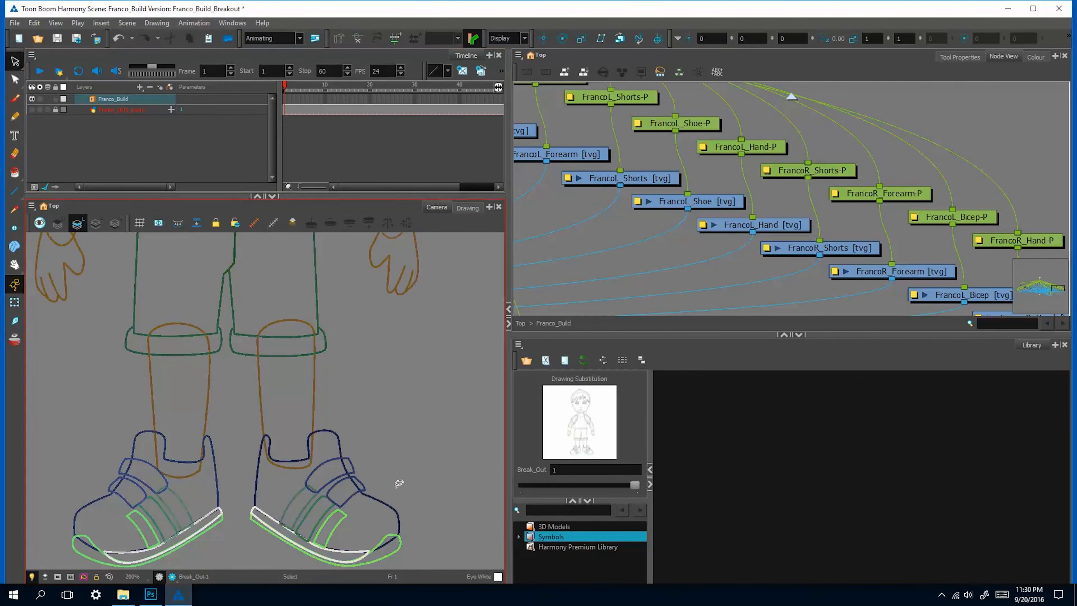
click(396, 515)
Copy the left hand outline from the Break_Out drawing into the FrancoL_Hand drawing
click(767, 226)
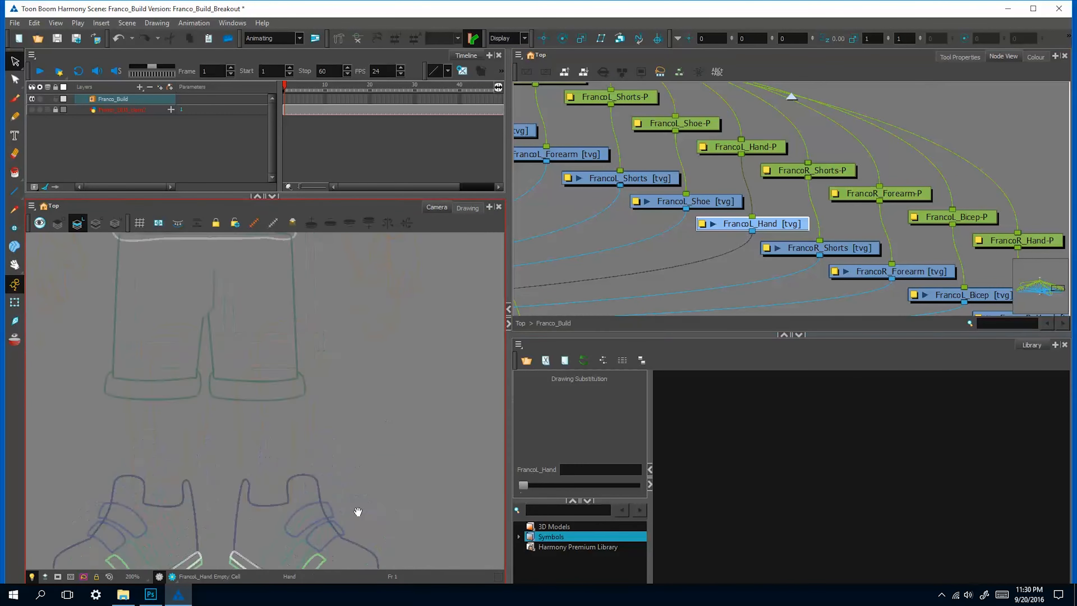
key(alt+s)
click(366, 379)
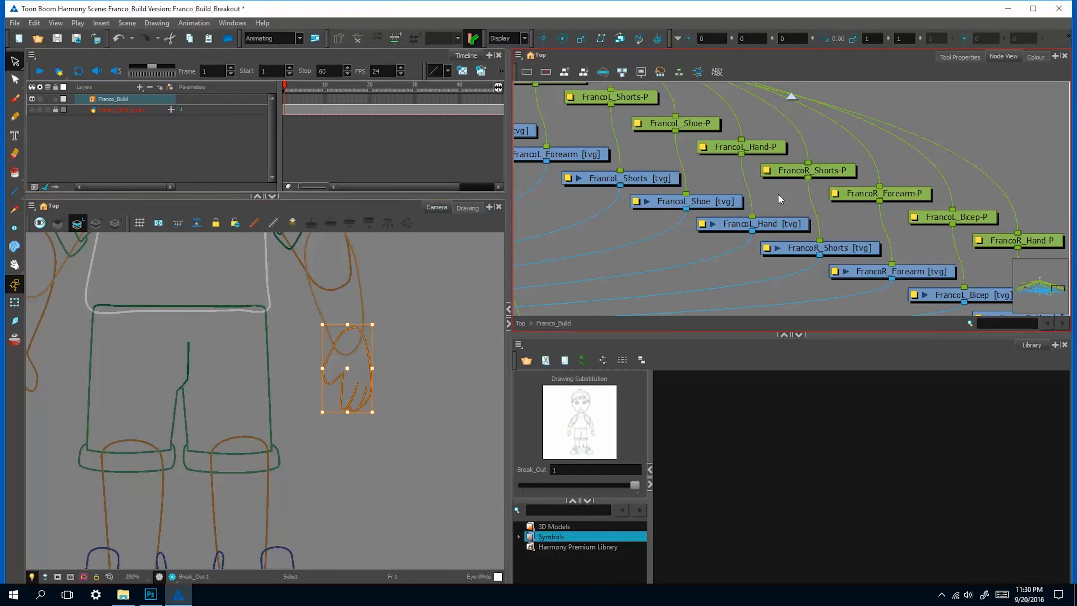
click(15, 302)
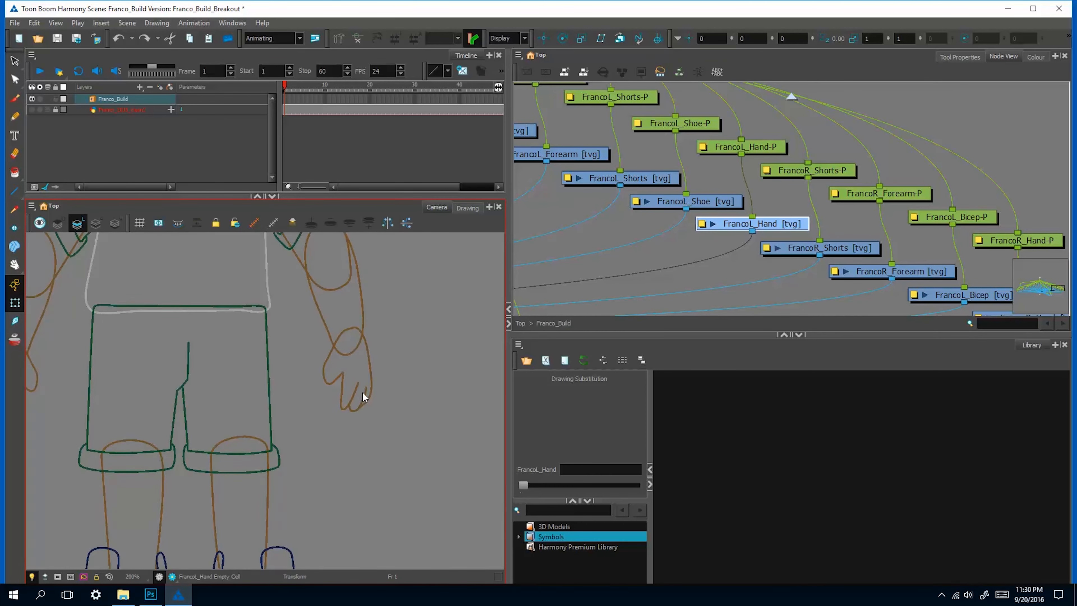
click(362, 391)
click(777, 222)
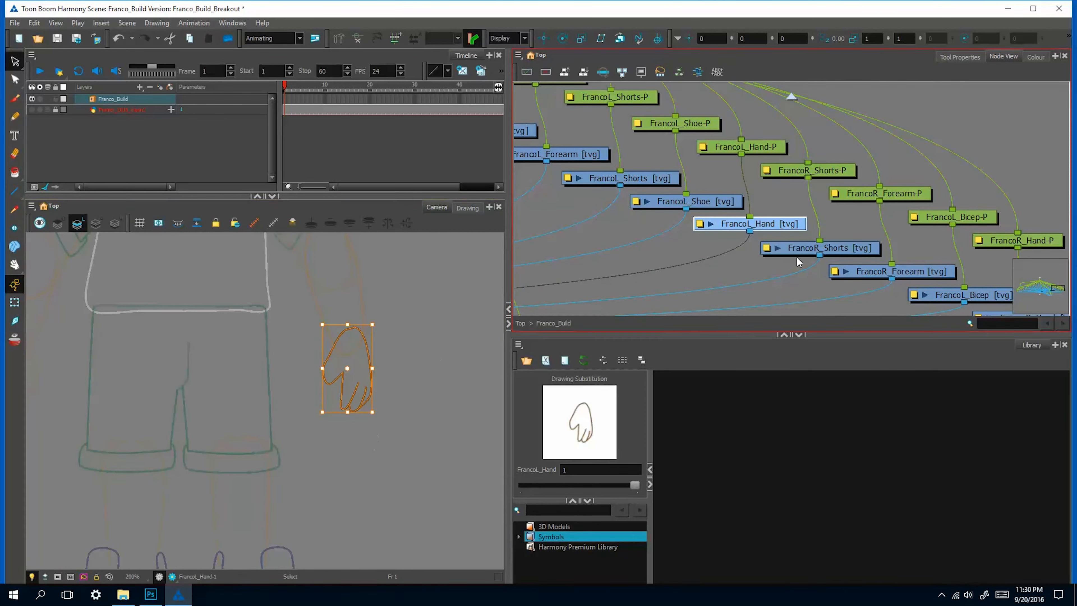
Copy the right forearm outline from the Break_Out drawing into the FrancoR_Forearm drawing
click(795, 251)
click(911, 271)
drag(371, 387, 279, 360)
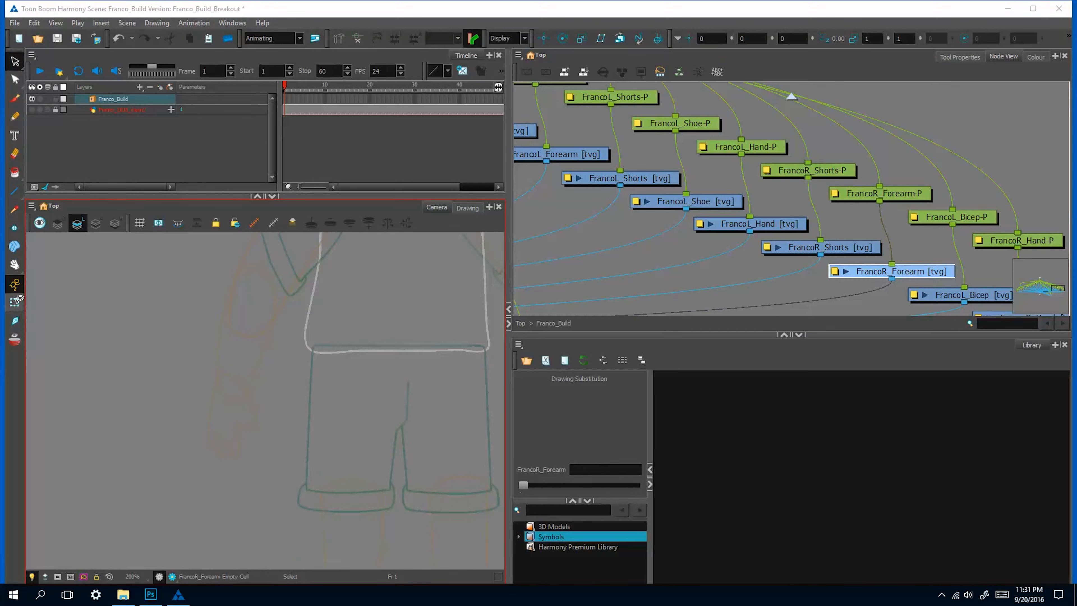
click(237, 344)
click(186, 341)
click(220, 333)
click(15, 61)
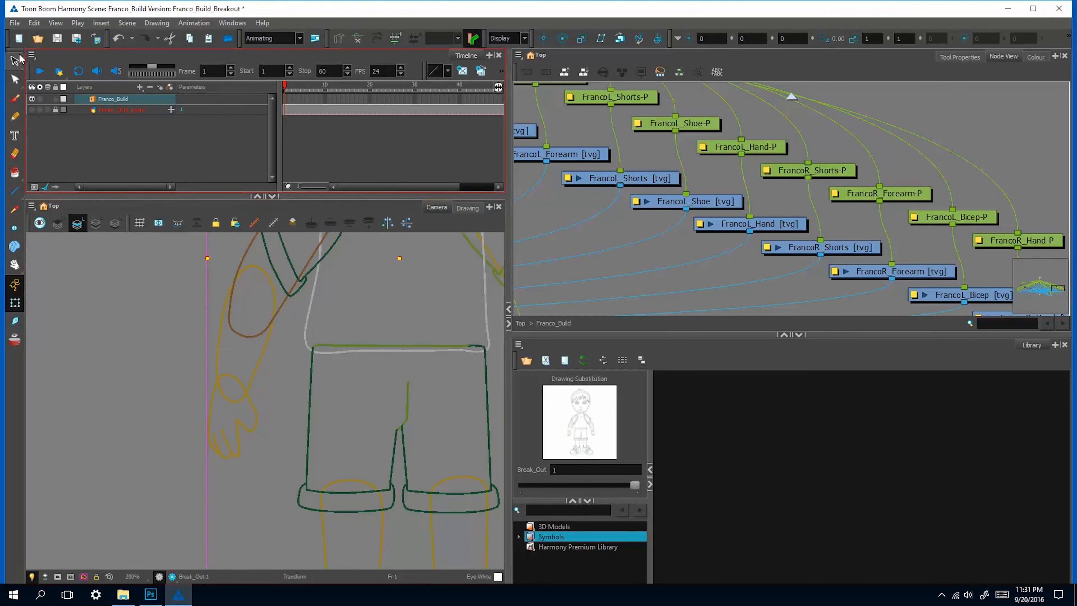
click(219, 346)
right_click(231, 374)
key(Escape)
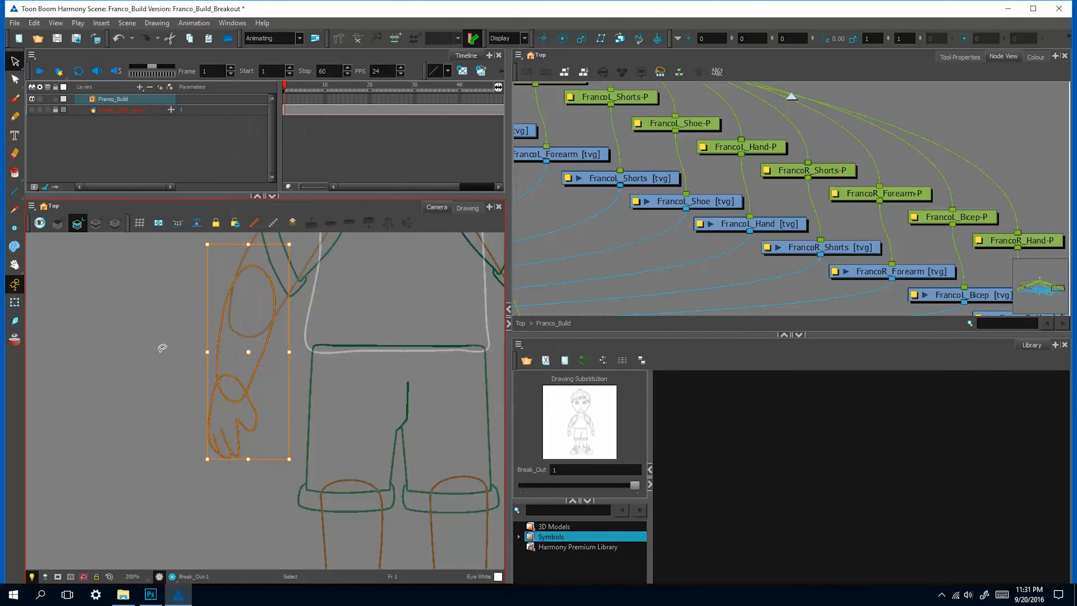
click(875, 274)
key(ctrl+v)
Copy the character's left bicep and sleeve outline from the artwork into the FrancoL_Bicep drawing
drag(942, 272, 799, 195)
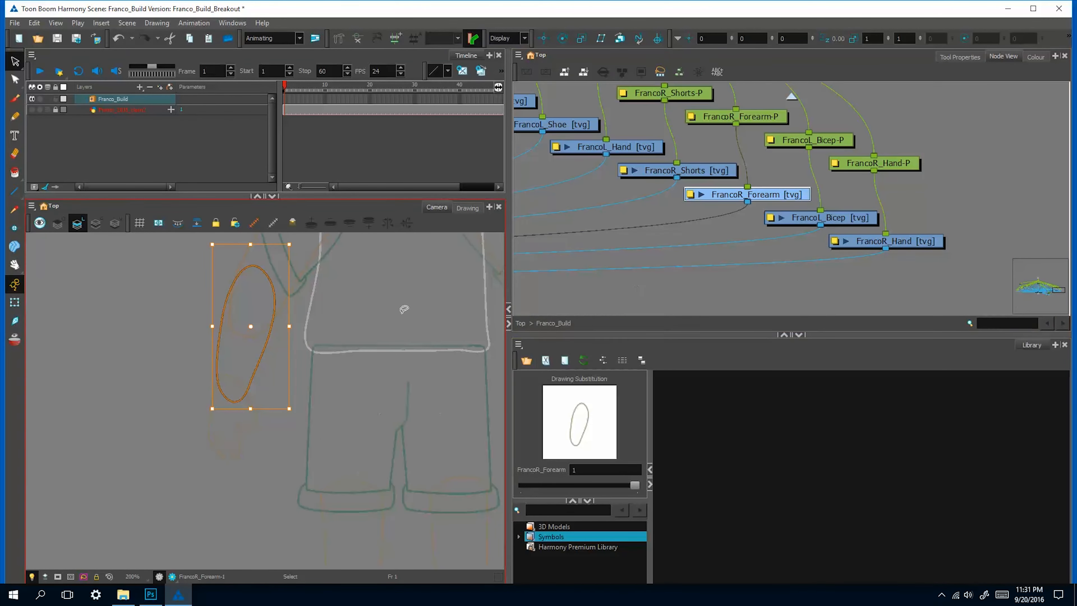
drag(155, 231, 146, 333)
key(shift+t)
click(262, 308)
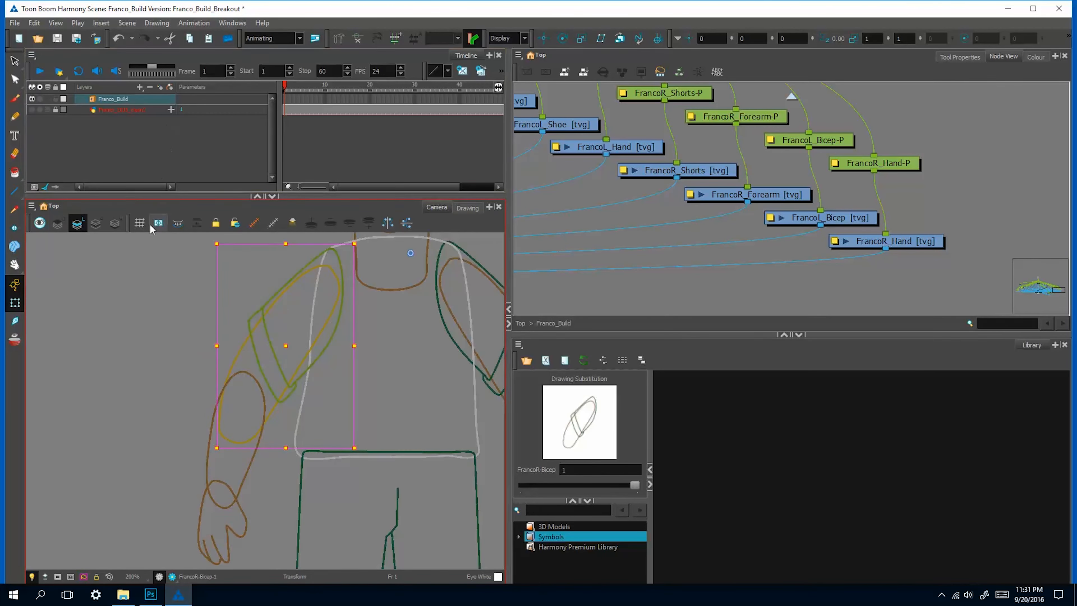
mouse_move(381, 358)
mouse_down()
mouse_move(190, 344)
mouse_move(163, 369)
mouse_move(385, 237)
mouse_up()
click(290, 304)
click(15, 61)
click(322, 352)
key(ctrl+c)
click(820, 218)
key(ctrl+v)
Copy the right hand outline from the Break_Out drawing into the FrancoR_Hand drawing and clear the selection
key(shift+t)
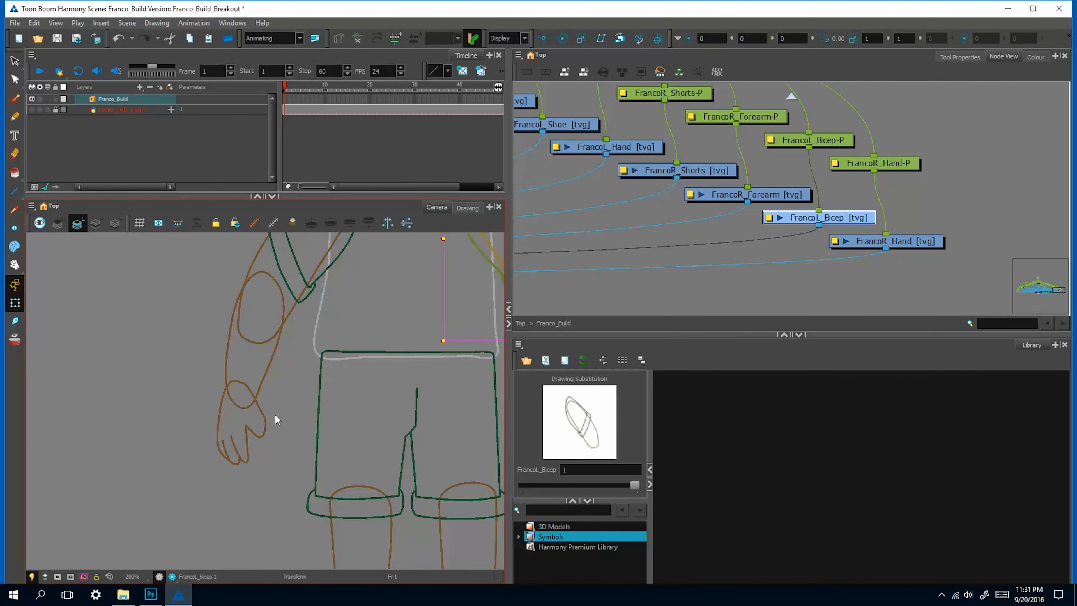
click(268, 417)
click(15, 61)
click(241, 382)
key(ctrl+c)
click(929, 241)
key(ctrl+v)
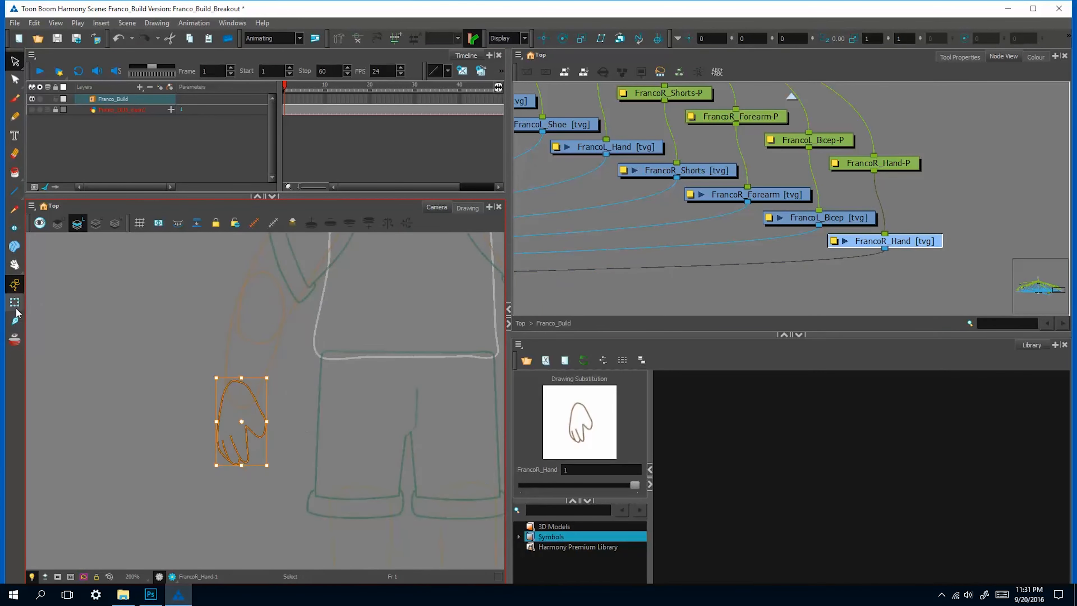
click(15, 304)
key(Escape)
Show the whole character in the drawing view and widen the node view to fit the full Franco_Build network
key(1)
key(1)
key(1)
key(1)
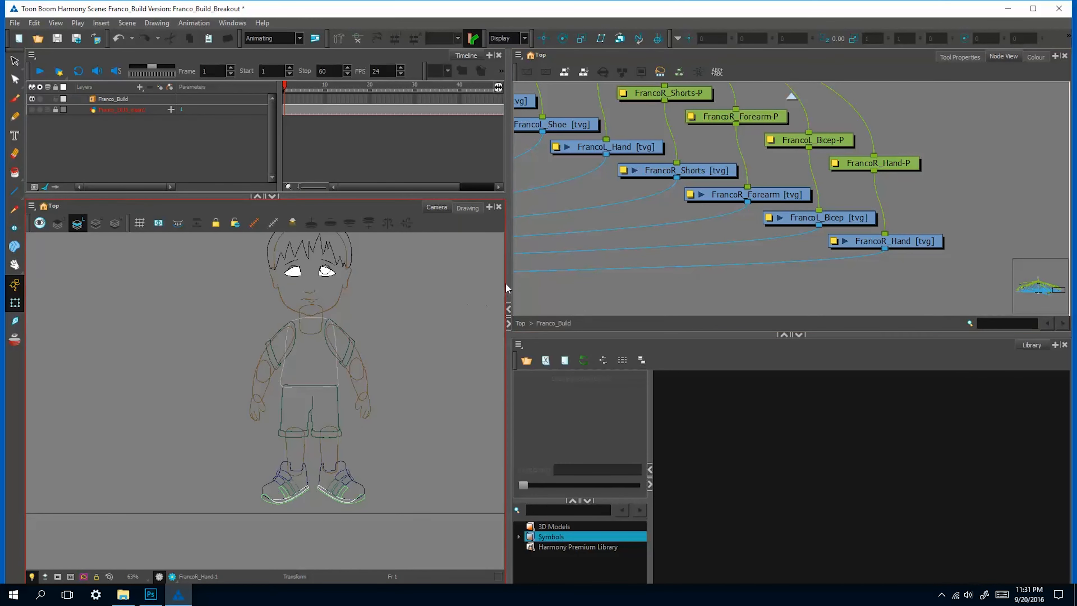
drag(507, 283, 220, 282)
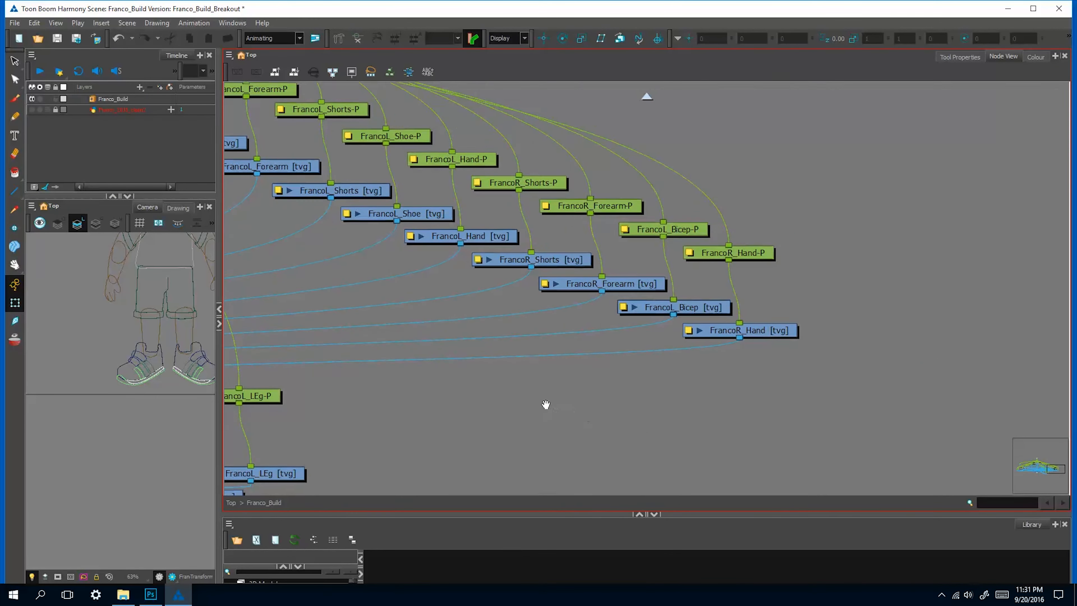
drag(545, 405, 646, 420)
key(1)
key(1)
drag(491, 324, 786, 362)
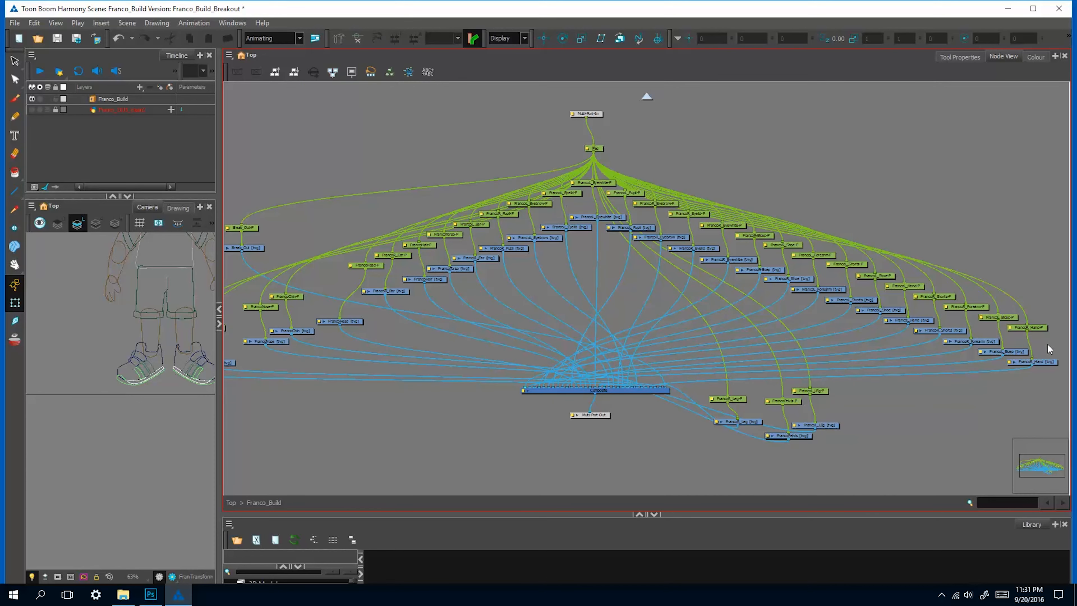
Set the group's main composite node to Pass Through mode and rename it Franco_Build_Composite
click(524, 391)
click(368, 250)
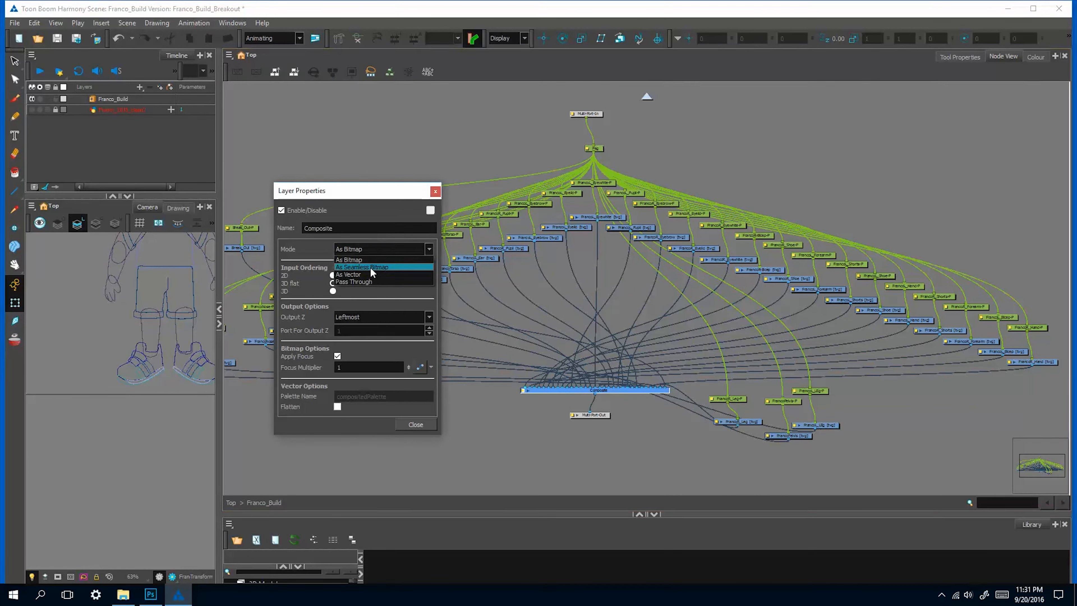
key(Down)
key(Down)
key(Return)
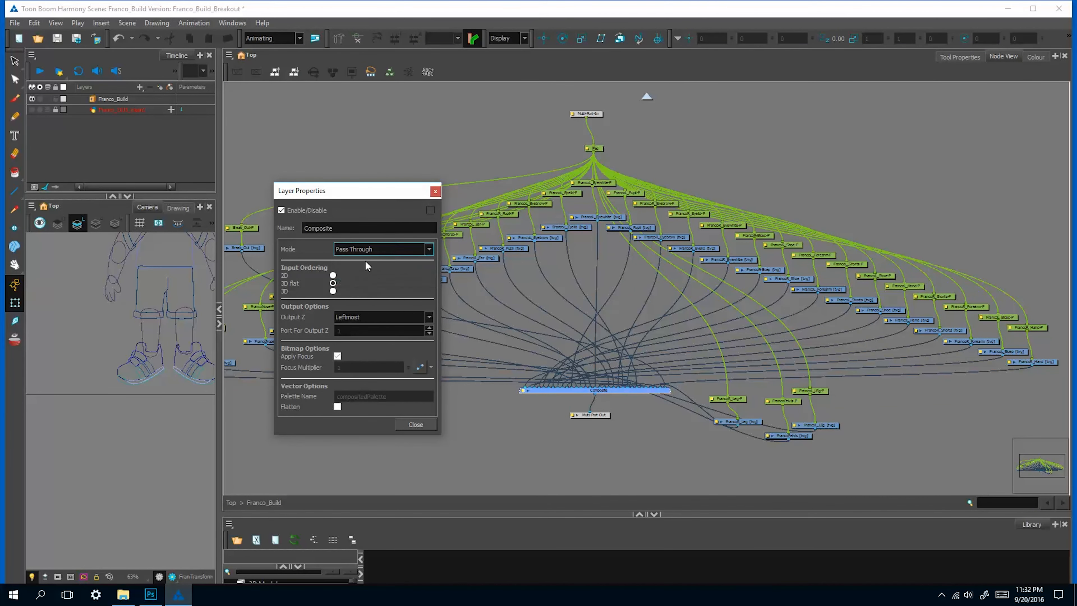
click(305, 228)
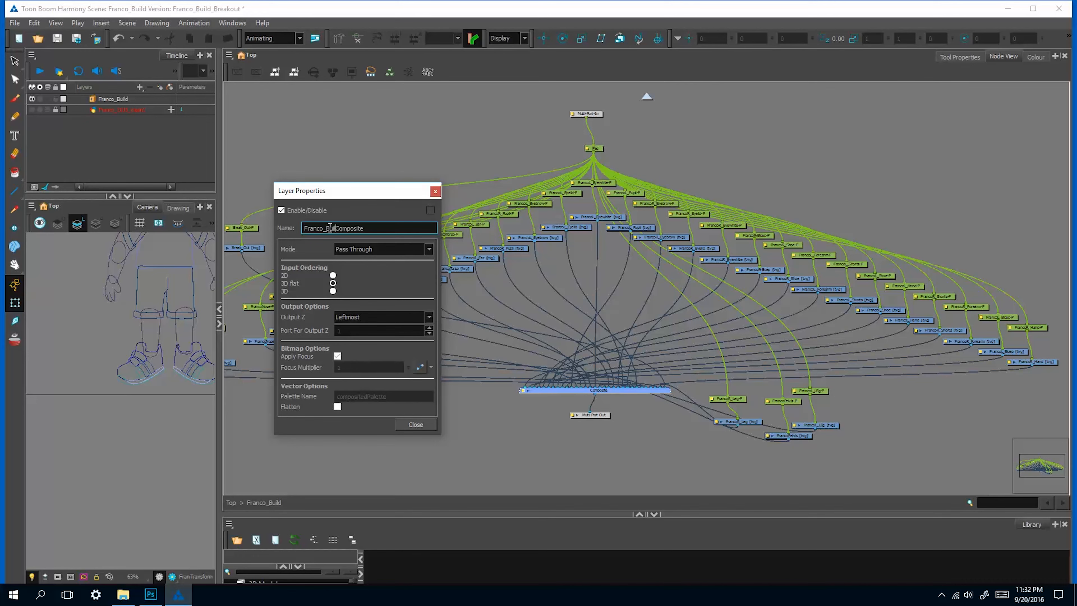
click(435, 192)
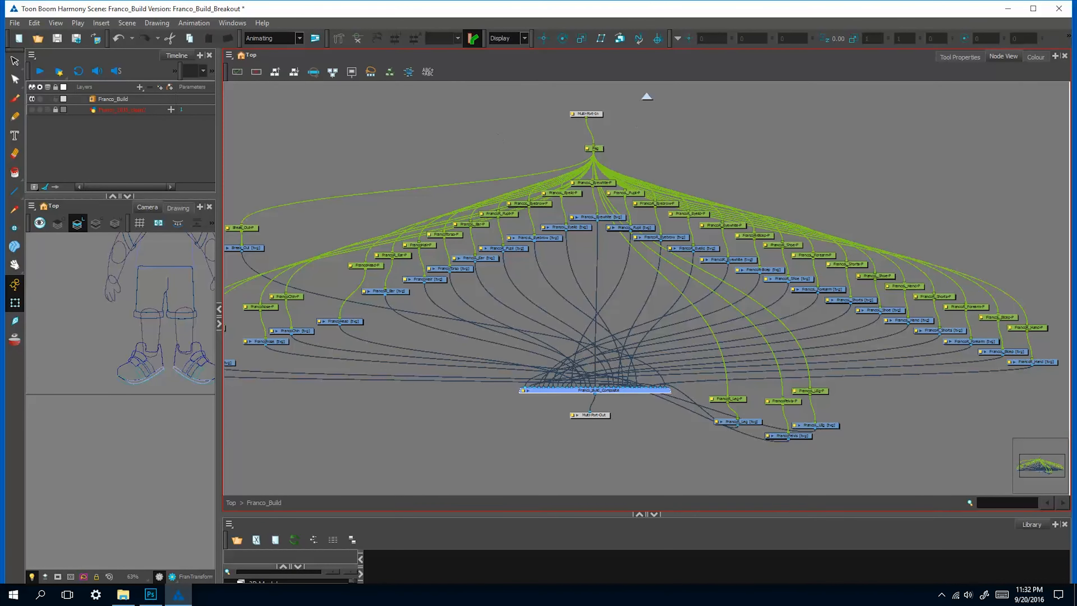
Add the Node Library view beside the Library and place two new Composite nodes from Favorites below Franco_Build_Composite
drag(1000, 516, 1001, 408)
click(1054, 417)
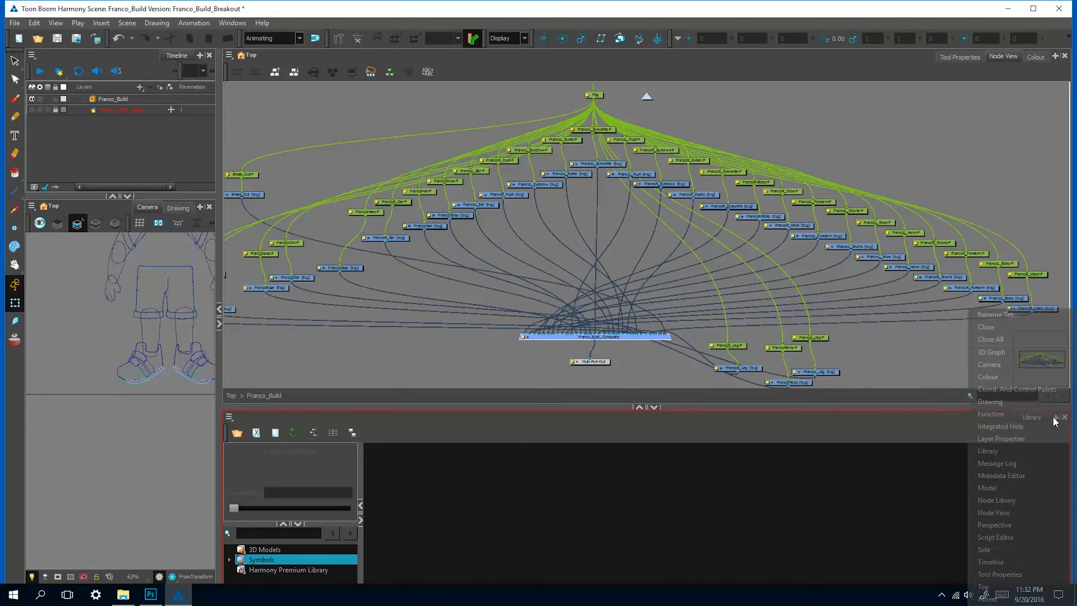
click(1014, 504)
click(246, 481)
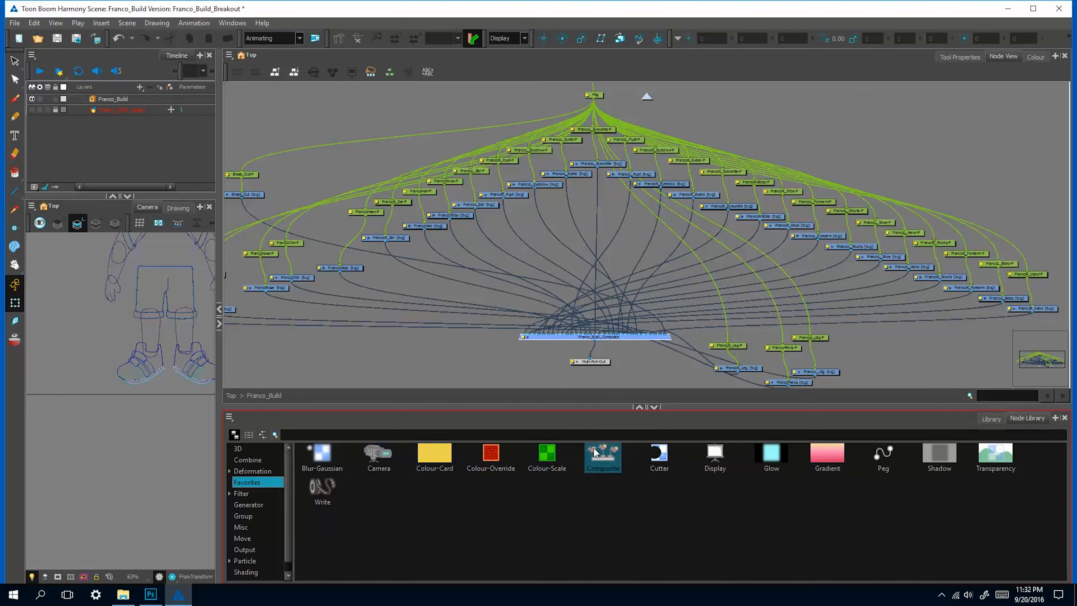
double_click(598, 454)
drag(590, 448, 540, 361)
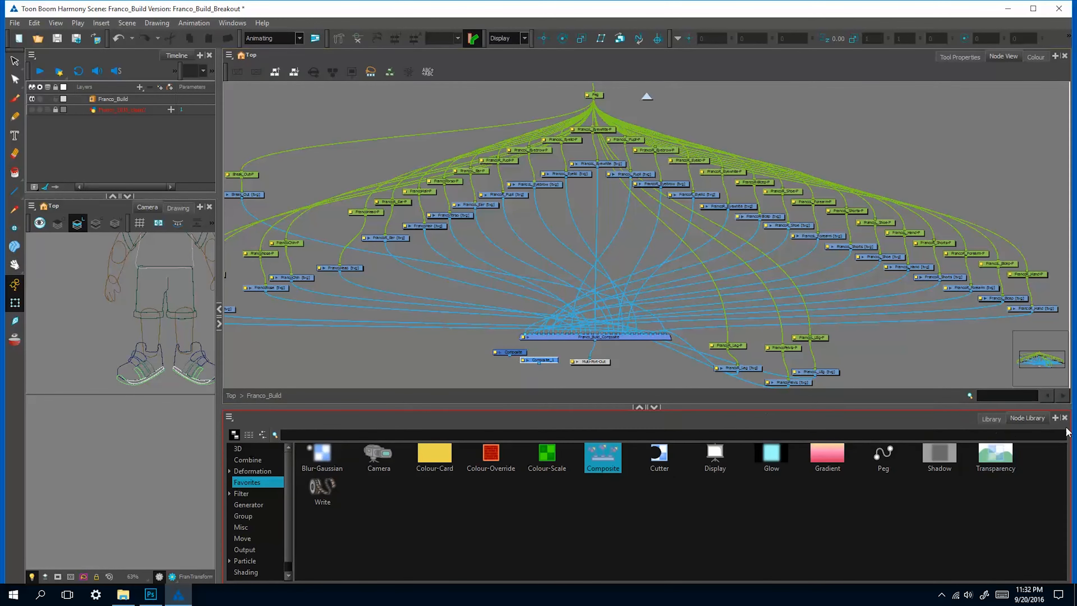
drag(749, 409, 733, 543)
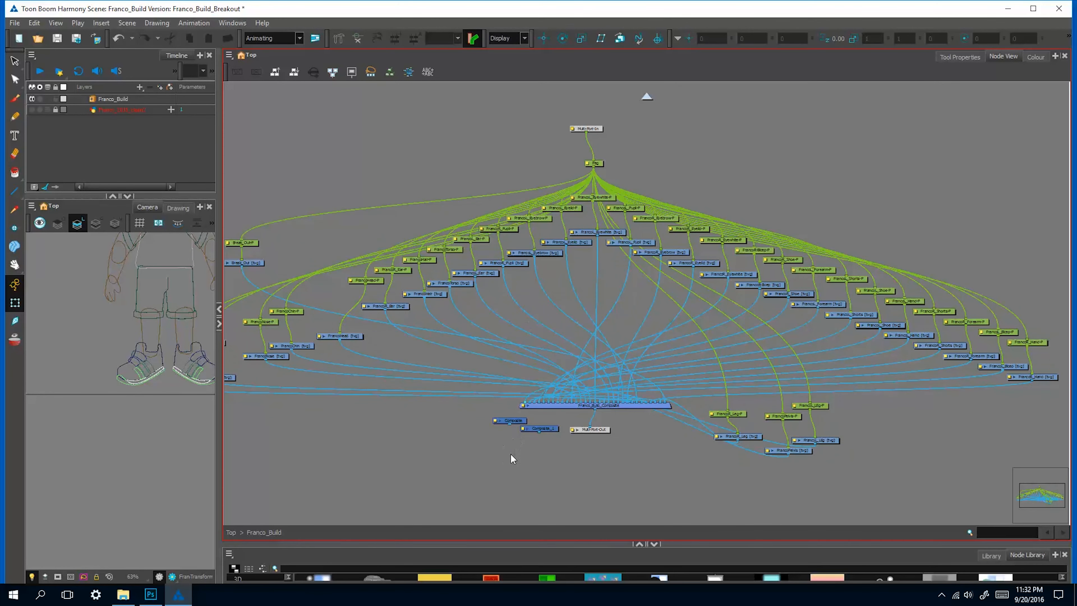
Move the first new Composite node beneath the head parts and reroute FrancoNeck and FrancoMouth into it from Franco_Build_Composite
drag(511, 454, 405, 462)
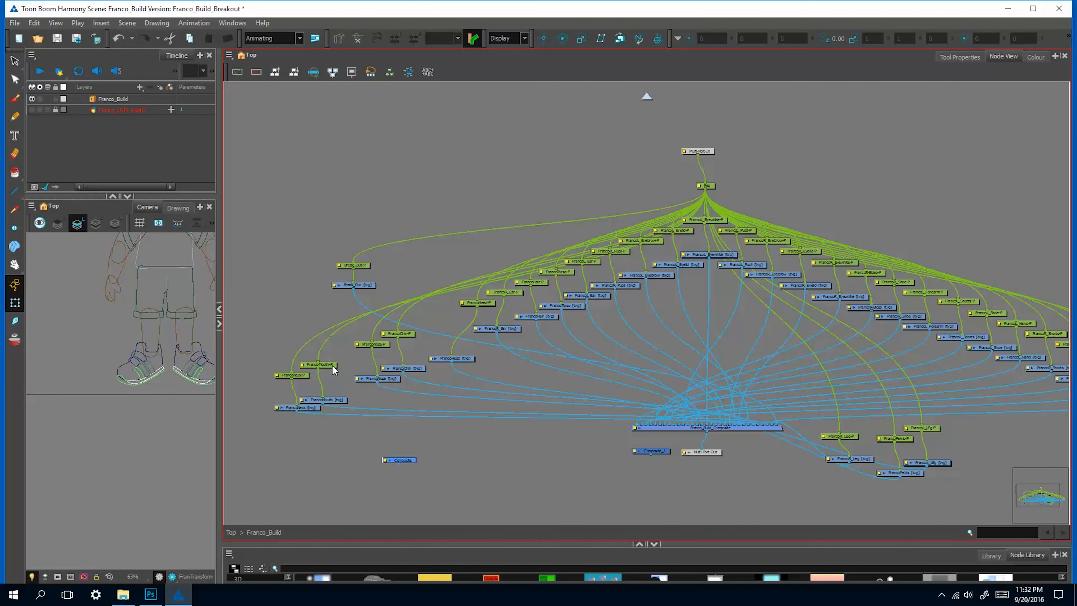
drag(311, 412, 297, 409)
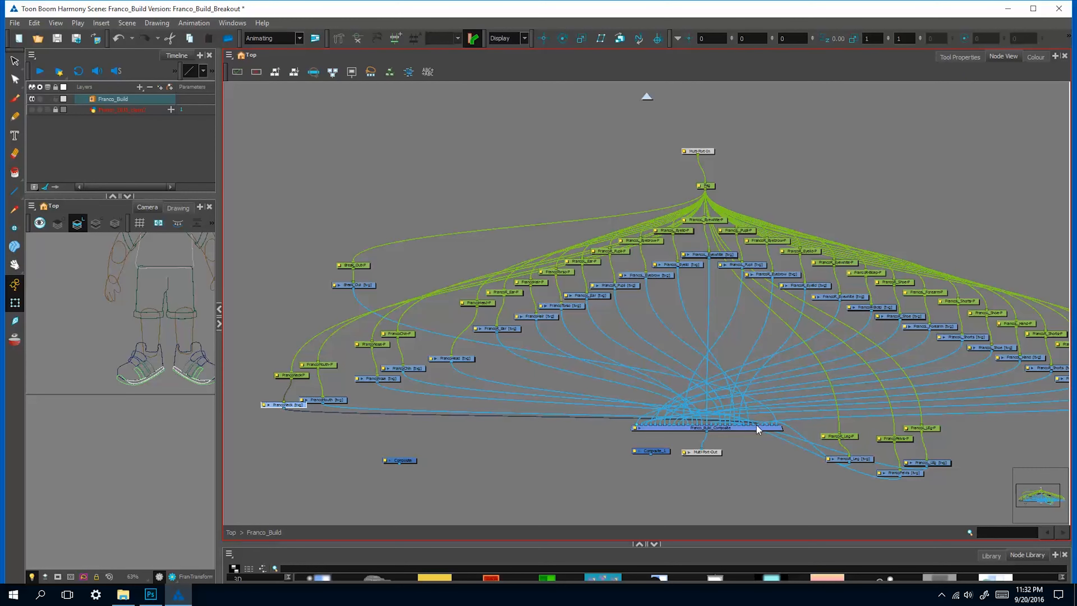
drag(757, 429, 399, 450)
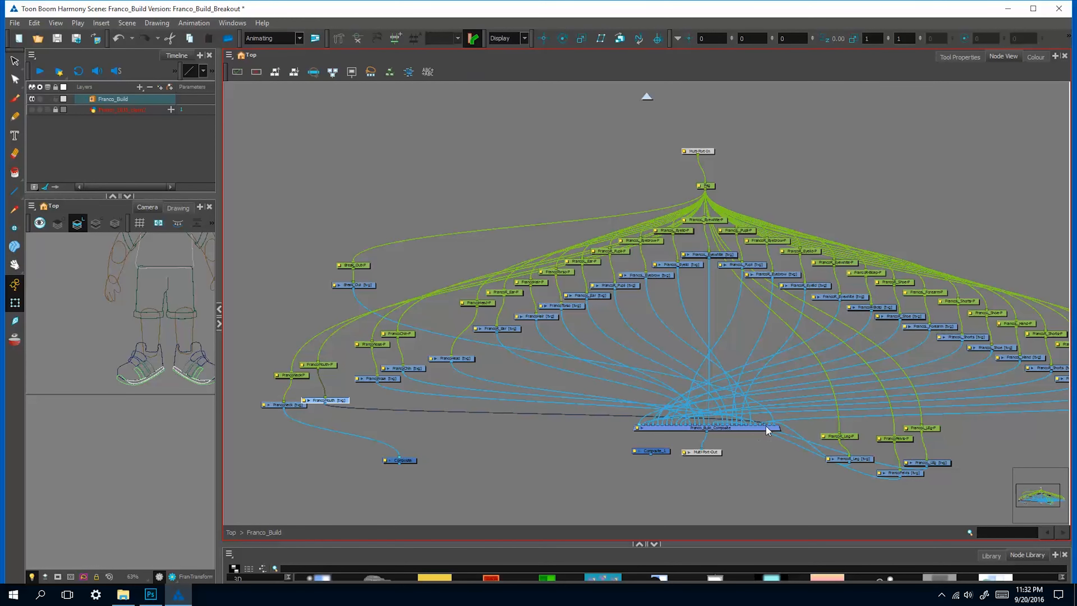
drag(768, 425, 405, 452)
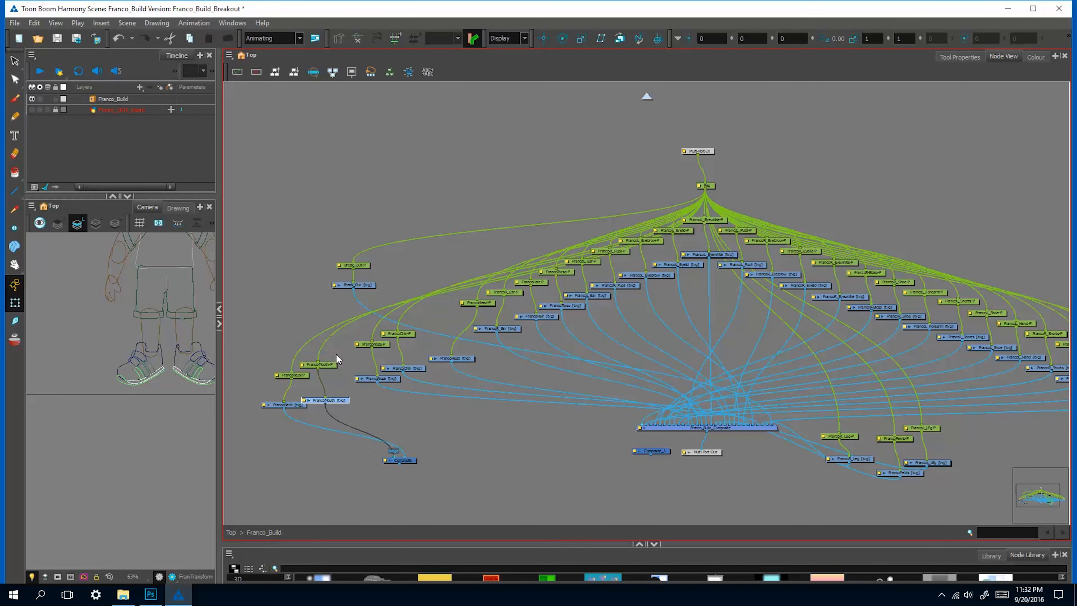
Reroute FrancoNose and FrancoChin into the new Composite node, spacing their nodes apart and setting FrancoNeck aside to its right
click(319, 363)
mouse_move(337, 403)
mouse_down()
mouse_move(257, 392)
mouse_move(333, 389)
mouse_up()
click(386, 378)
drag(757, 427, 401, 457)
click(371, 360)
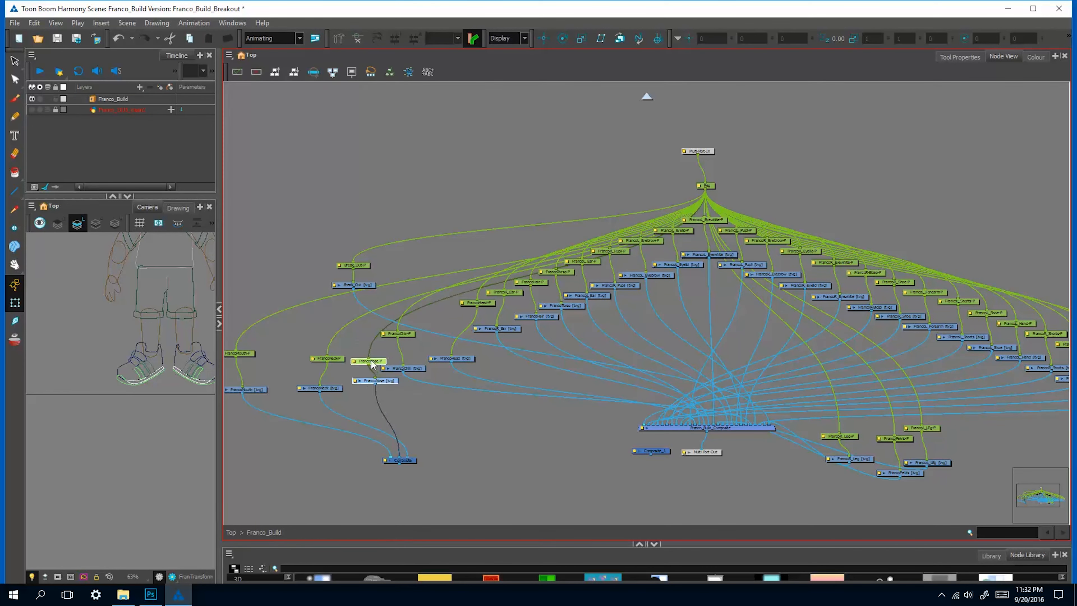
drag(371, 360, 399, 350)
drag(713, 425, 401, 456)
click(405, 368)
drag(404, 368, 502, 438)
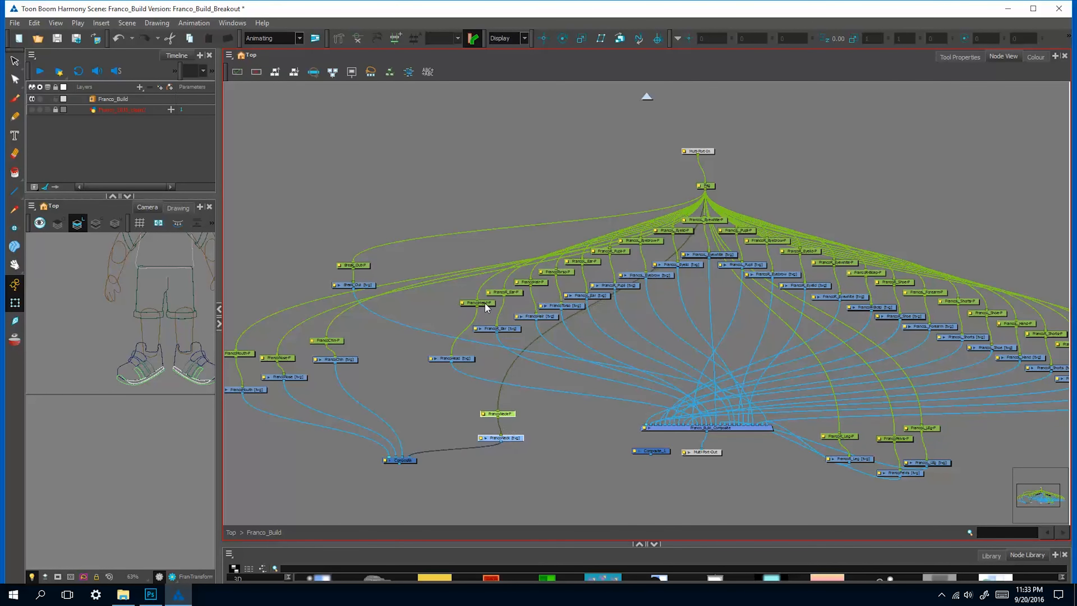
Reroute FrancoHead into the new Composite node and place the drawing and its peg just above it
drag(485, 302, 457, 339)
click(455, 359)
drag(696, 424, 404, 459)
drag(415, 333, 475, 370)
drag(457, 359, 454, 407)
Reroute FrancoR_Ear into the new Composite node and arrange it with its peg beside the FrancoHead nodes
mouse_move(478, 281)
mouse_down()
mouse_move(492, 321)
mouse_move(521, 335)
mouse_up()
drag(517, 330, 474, 330)
mouse_move(702, 424)
mouse_down()
mouse_move(393, 452)
mouse_move(410, 459)
mouse_up()
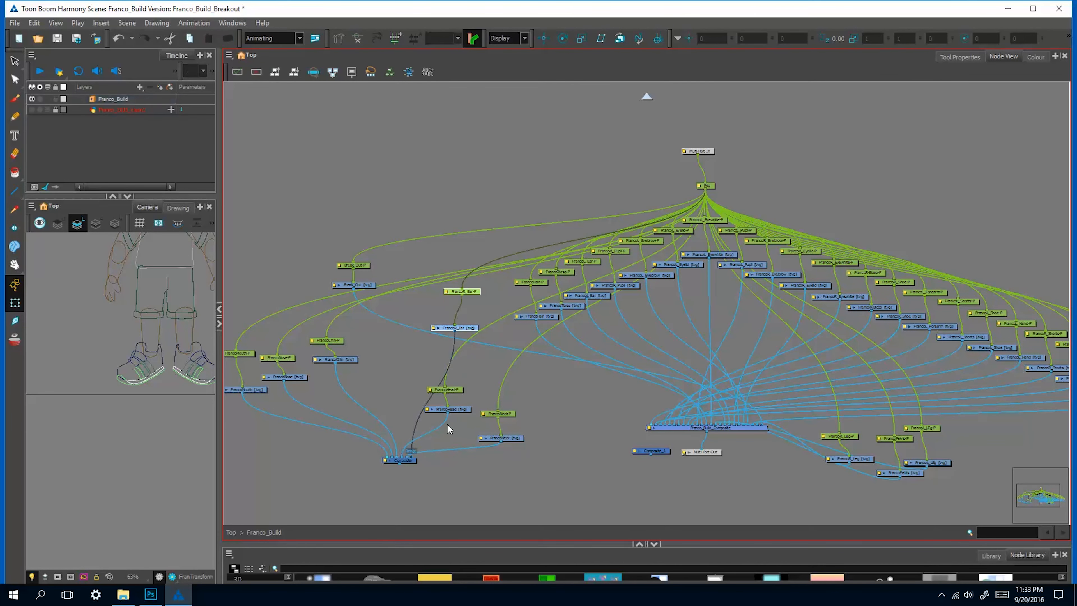
drag(447, 423, 423, 392)
drag(470, 291, 464, 372)
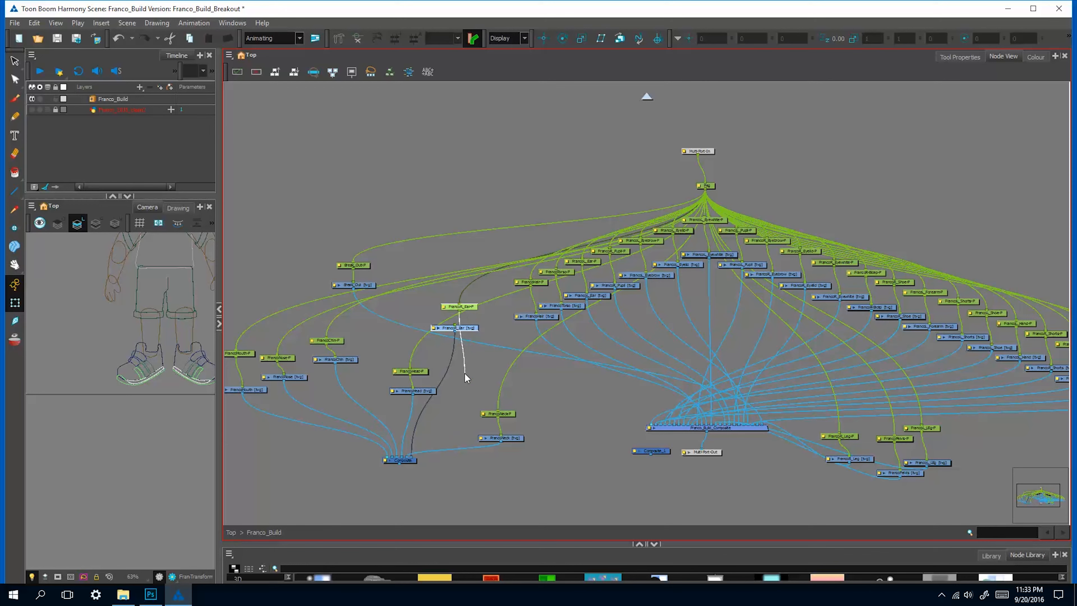
drag(465, 329, 480, 371)
Reroute FrancoHair into the new Composite node and move the drawing and its peg over with the other head parts
drag(538, 283, 540, 282)
click(548, 316)
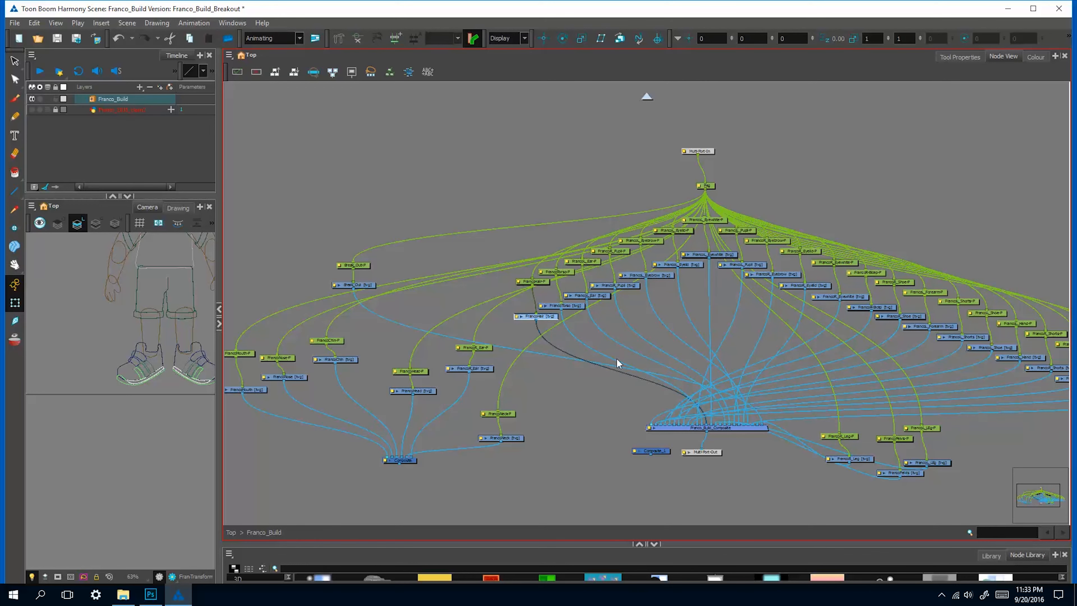
drag(704, 421, 398, 456)
click(528, 287)
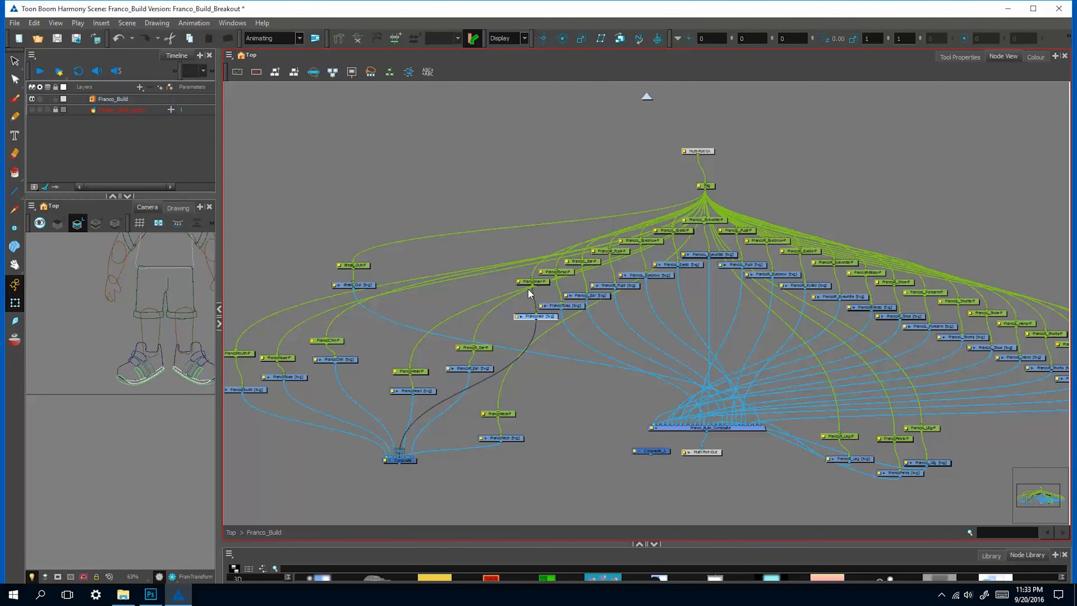
drag(536, 290, 537, 292)
drag(535, 281, 356, 382)
shift+click(542, 316)
Reroute FrancoL_Ear into the new Composite node and line up the head and ear nodes with their pegs above it
drag(780, 306, 392, 501)
scroll(635, 289, up, 2)
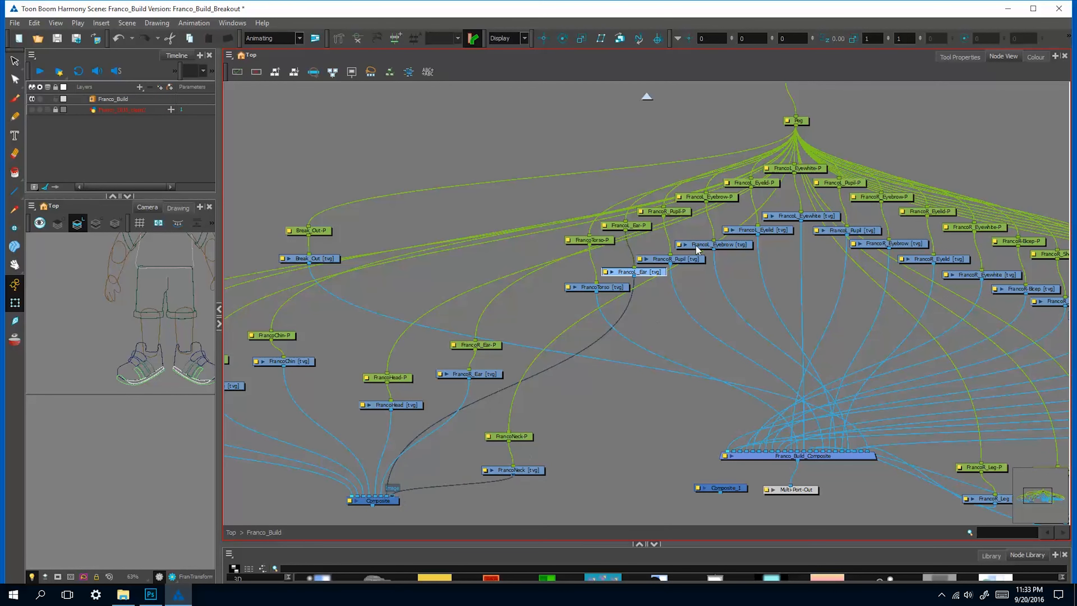
drag(636, 226, 548, 336)
drag(649, 272, 545, 370)
drag(551, 337, 359, 414)
drag(539, 368, 498, 357)
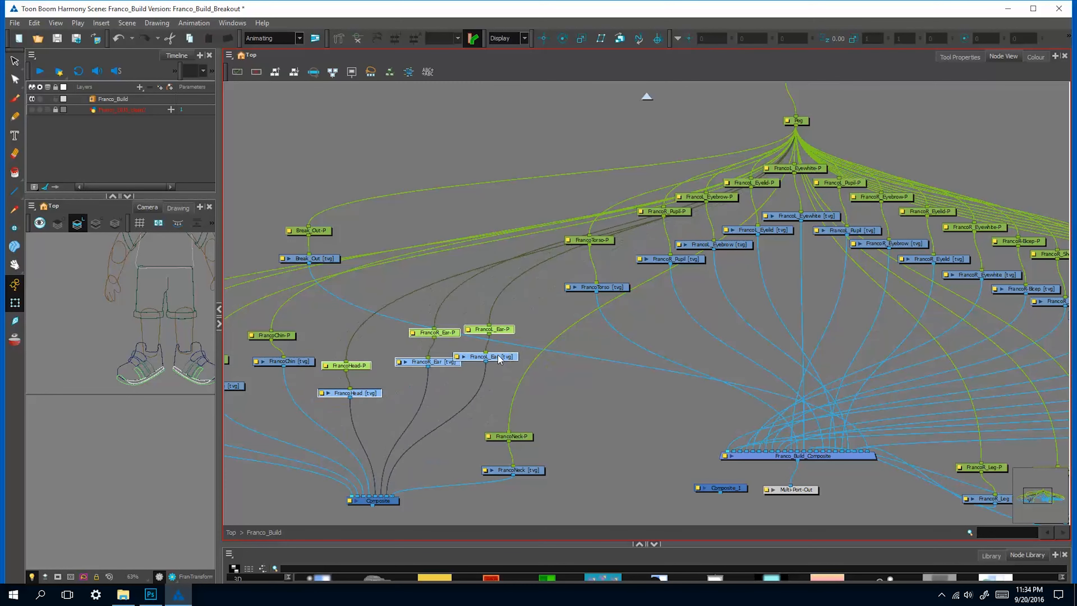
Move the second new composite below the torso node, rename it Face_Comp and set its mode to Pass Through
click(594, 403)
drag(732, 488, 623, 414)
double_click(623, 420)
text(Face_)
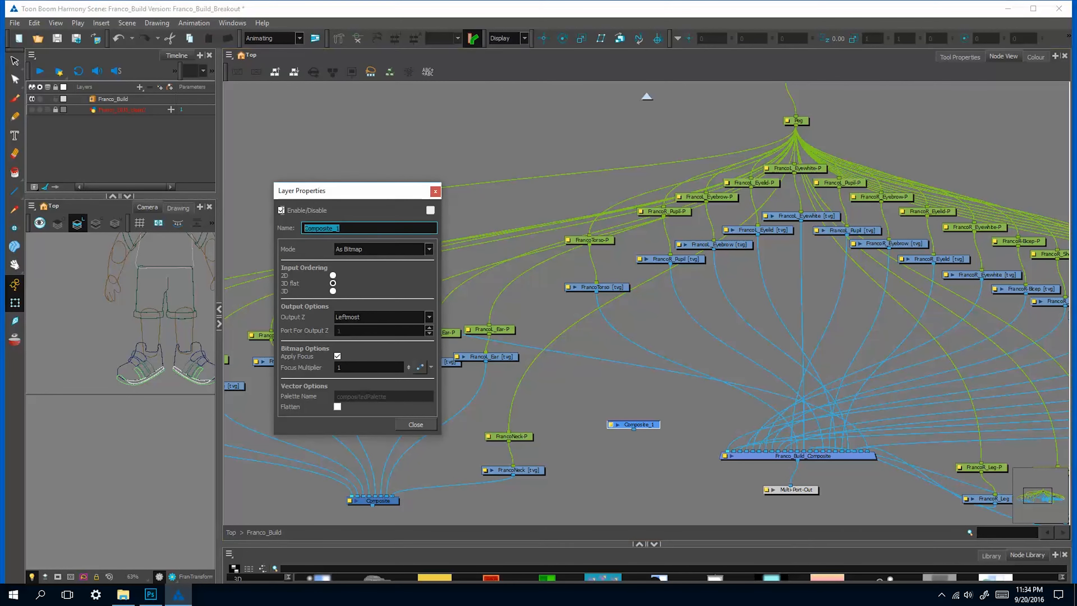
text(Comp)
click(382, 249)
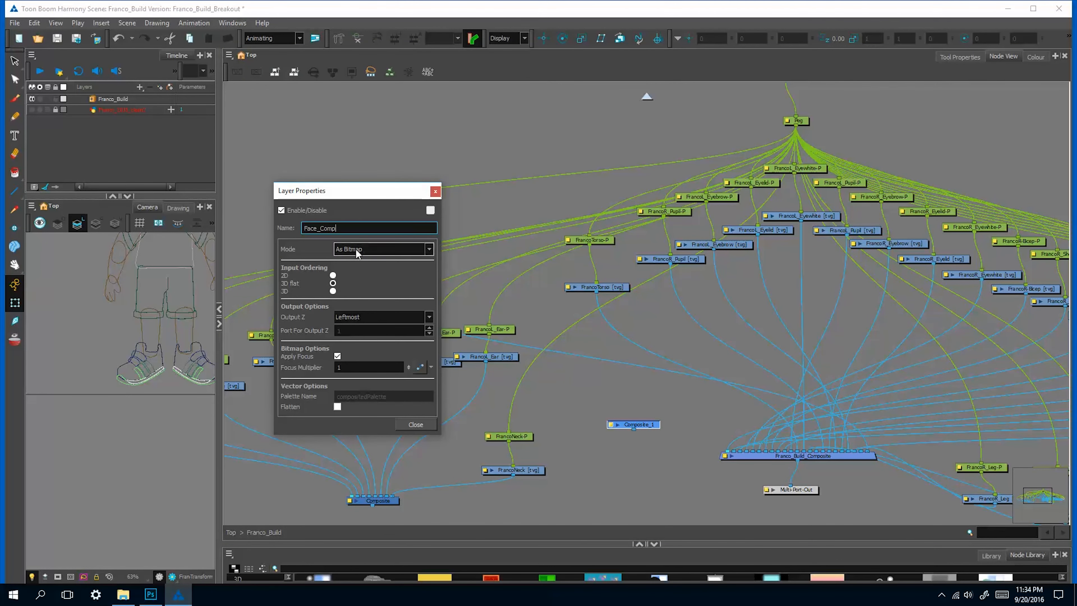
click(362, 282)
click(426, 423)
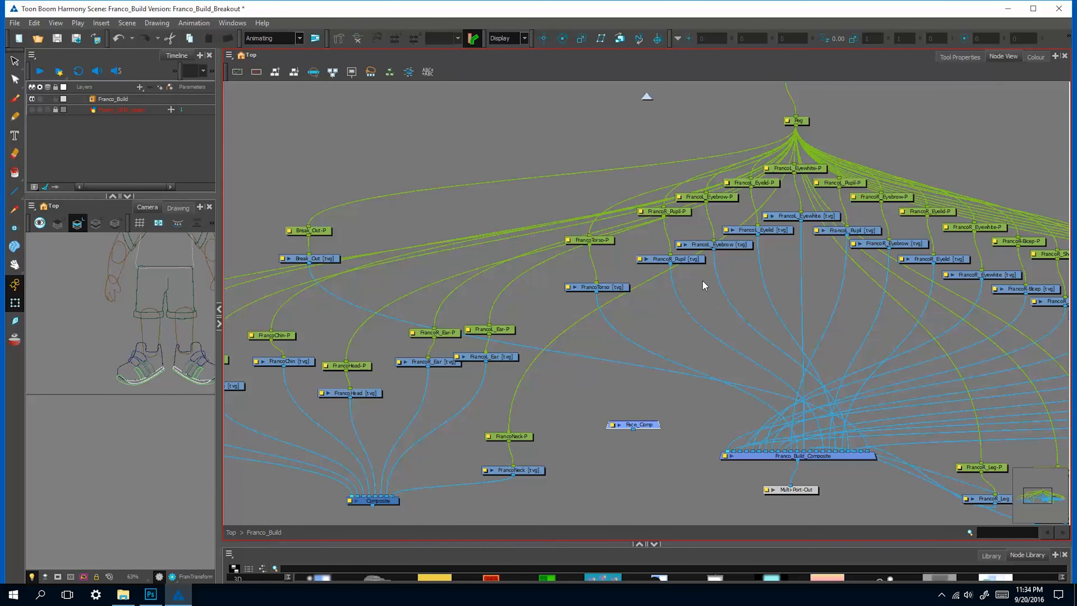
Reroute the pupil drawing beside FrancoTorso and the FrancoL_Eyebrow drawing from Franco_Build_Composite into Face_Comp
drag(685, 262, 673, 302)
drag(823, 450, 641, 419)
drag(616, 287, 615, 284)
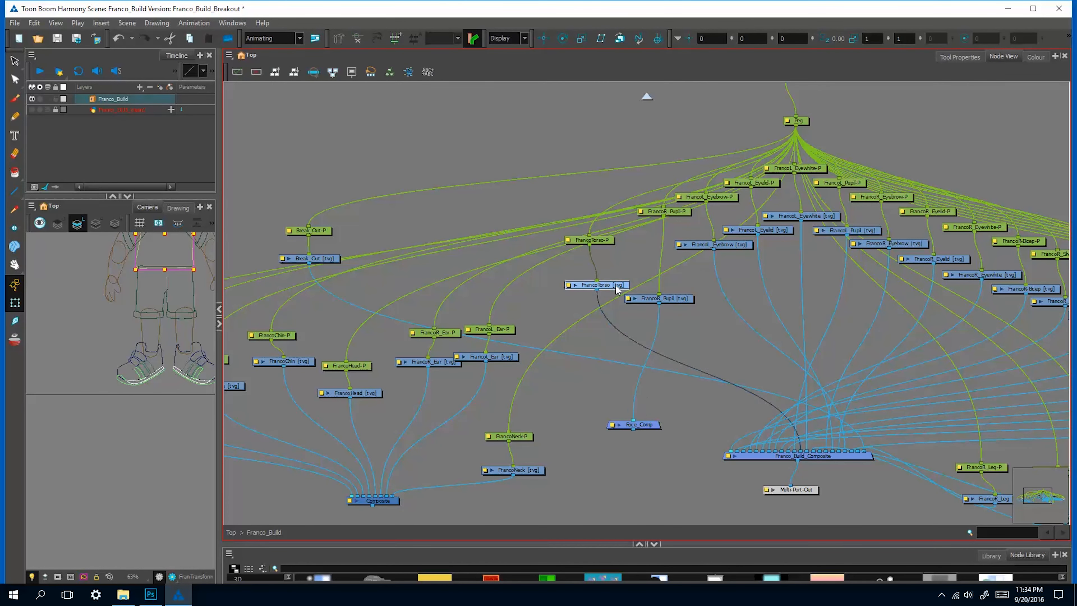
click(737, 243)
drag(843, 451, 641, 413)
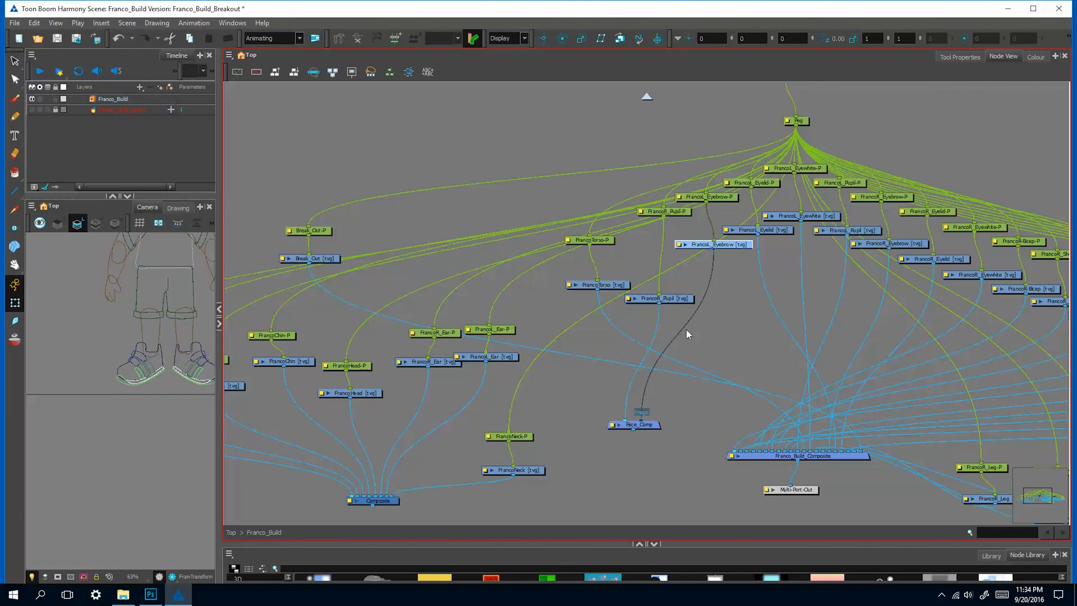
Move the FrancoR_Pupil and FrancoL_Eyebrow drawings with their pegs away from the torso node
mouse_move(658, 211)
mouse_down()
mouse_move(648, 267)
mouse_move(697, 306)
mouse_up()
drag(675, 265, 476, 136)
click(719, 245)
drag(706, 197, 715, 230)
drag(665, 217, 763, 259)
drag(720, 245, 573, 165)
Reroute FrancoL_Eyelid, FrancoL_Pupil and FrancoL_Eyewhite into Face_Comp and arrange them with their pegs above it
drag(697, 184, 675, 172)
mouse_move(778, 449)
mouse_down()
mouse_move(755, 420)
mouse_move(641, 419)
mouse_up()
drag(667, 201, 730, 254)
mouse_move(728, 208)
mouse_down()
mouse_move(731, 262)
mouse_move(745, 248)
mouse_up()
drag(745, 248, 754, 250)
drag(691, 170, 702, 179)
mouse_move(701, 179)
mouse_down()
mouse_move(726, 213)
mouse_move(717, 215)
mouse_up()
mouse_move(633, 214)
mouse_down()
mouse_move(636, 229)
mouse_move(671, 194)
mouse_up()
shift+click(636, 236)
Reroute FrancoR_Eyebrow and FrancoR_Eyelid into Face_Comp and arrange the right-eye nodes beside the left-eye nodes
mouse_move(889, 200)
mouse_down()
mouse_move(890, 225)
mouse_move(518, 99)
mouse_up()
shift+click(891, 241)
drag(526, 141, 603, 169)
mouse_move(593, 148)
mouse_down()
mouse_move(713, 146)
mouse_move(721, 135)
mouse_up()
drag(825, 450, 619, 420)
drag(462, 138, 571, 208)
drag(943, 212, 580, 172)
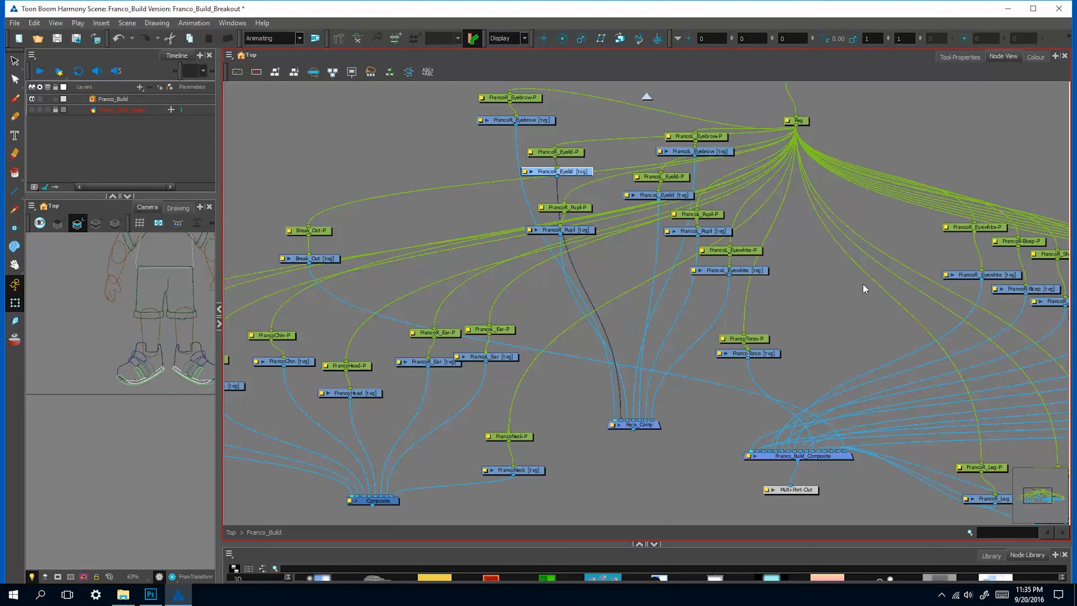
Move FrancoR_Eyewhite and its peg in with the eye parts, reroute it into Face_Comp and connect Face_Comp to Franco_Build_Composite
click(952, 226)
shift+click(979, 275)
drag(979, 275, 609, 289)
drag(790, 449, 632, 420)
drag(632, 290, 632, 267)
drag(618, 242, 621, 245)
click(805, 340)
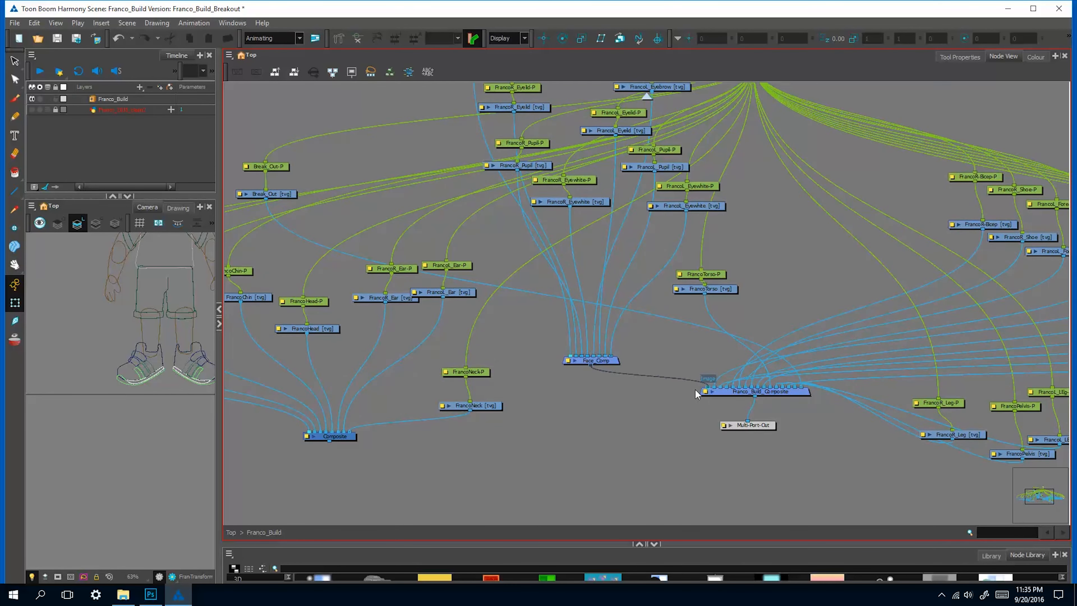
Set the head parts' Composite node to Pass Through, rename it Head_Comp and connect it to Franco_Build_Composite
double_click(437, 425)
click(379, 249)
click(384, 282)
double_click(352, 228)
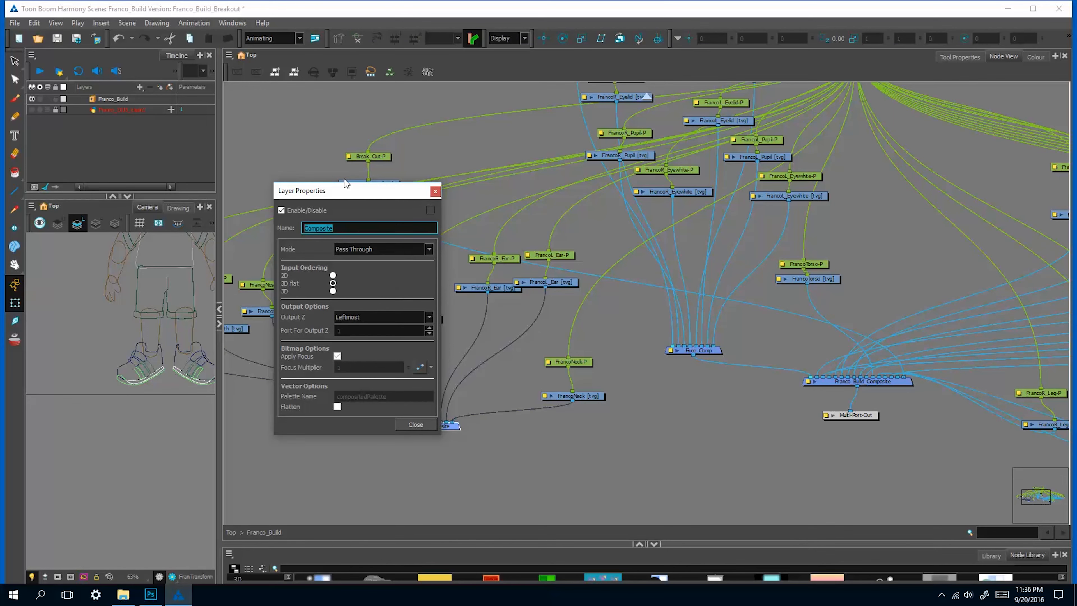
text(Head_Comp)
key(Return)
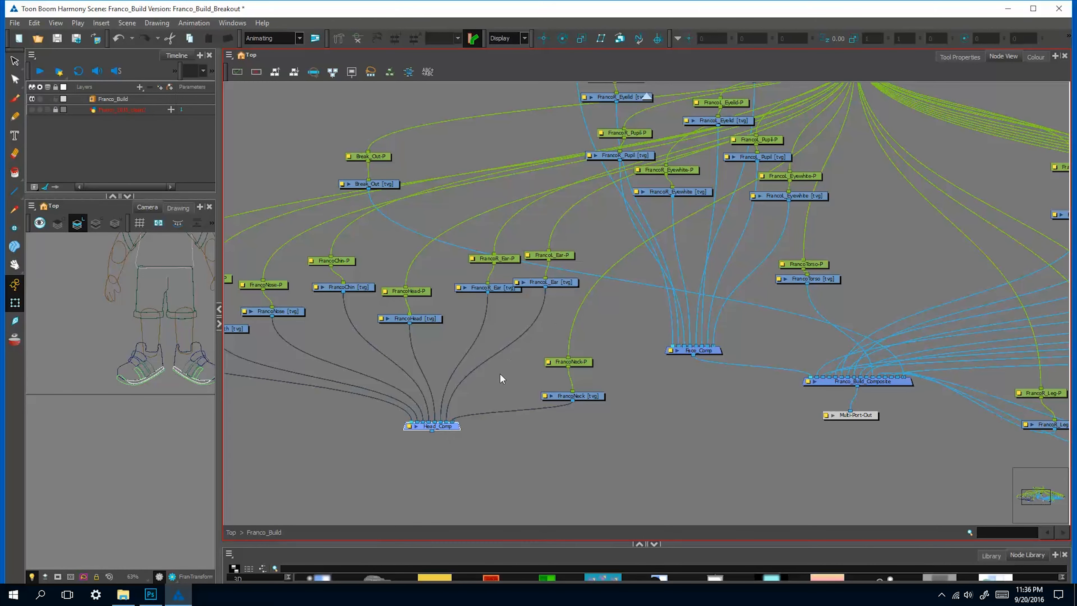
drag(431, 431, 807, 374)
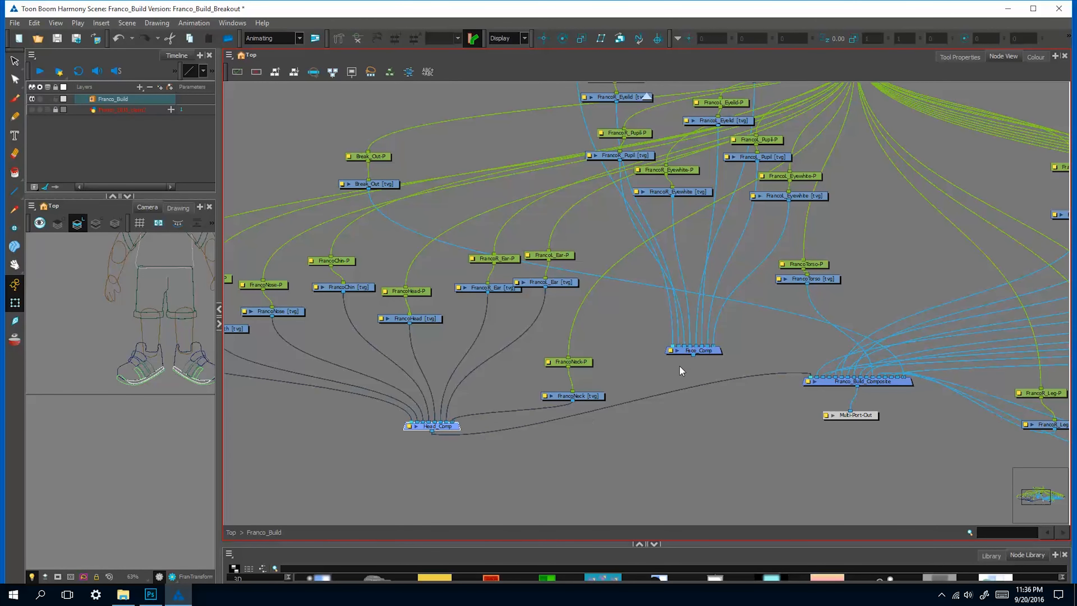
Move the eye nodes and Face_Comp to the outer side of the head parts and route Face_Comp into Head_Comp
key(minus)
drag(683, 332, 689, 316)
drag(620, 130, 706, 323)
drag(689, 316, 282, 356)
drag(396, 369, 339, 295)
drag(365, 319, 386, 315)
click(424, 373)
Move Franco_Build_Composite, its Multi-Port-Out and the FrancoTorso nodes lower, below the head group
drag(780, 280, 749, 424)
drag(762, 342, 687, 332)
drag(719, 366, 630, 268)
drag(661, 286, 571, 409)
click(659, 342)
Add three new Composite nodes to the network below the leg and pelvis nodes
key(2)
scroll(601, 329, down, 3)
scroll(666, 233, up, 3)
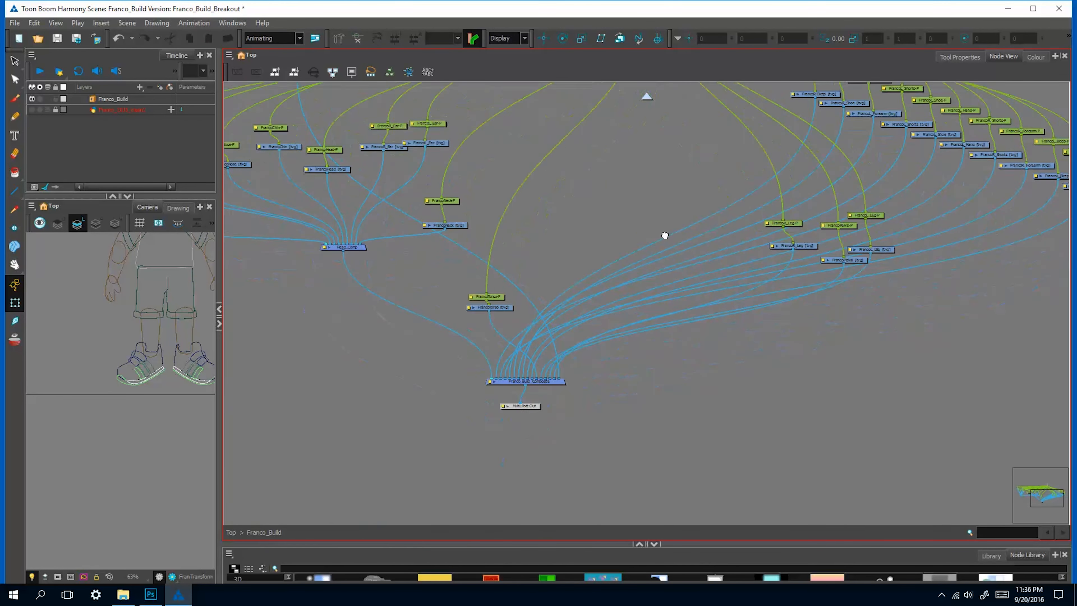
drag(646, 544, 646, 415)
drag(605, 466, 671, 286)
drag(604, 465, 736, 355)
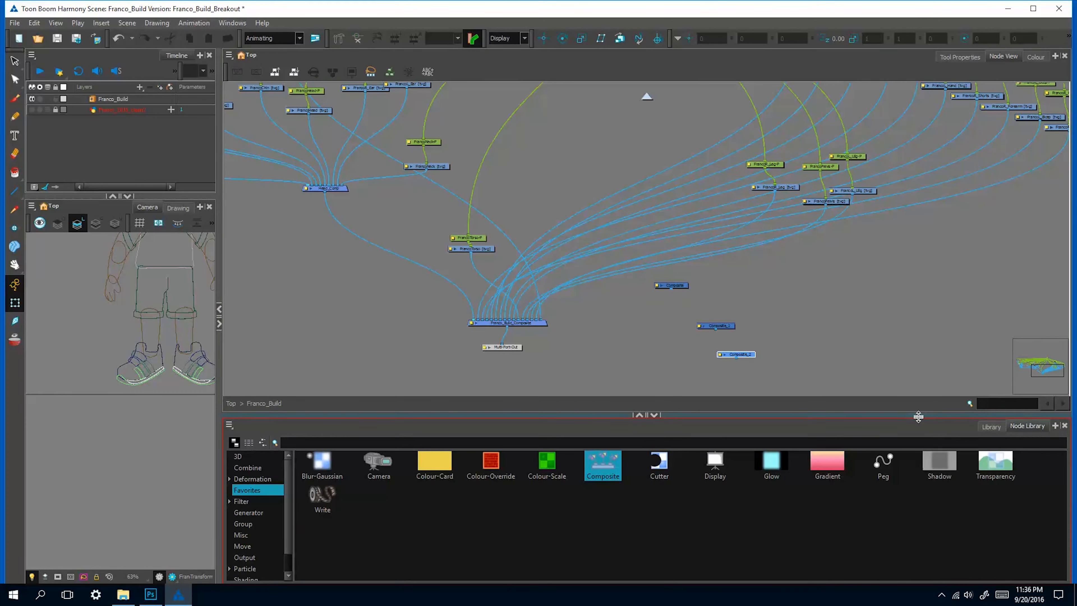
drag(917, 415, 917, 544)
click(806, 352)
Set the first new Composite node's mode to Pass Through and rename it Upper_Torso
scroll(806, 352, up, 3)
double_click(536, 405)
scroll(370, 249, down, 3)
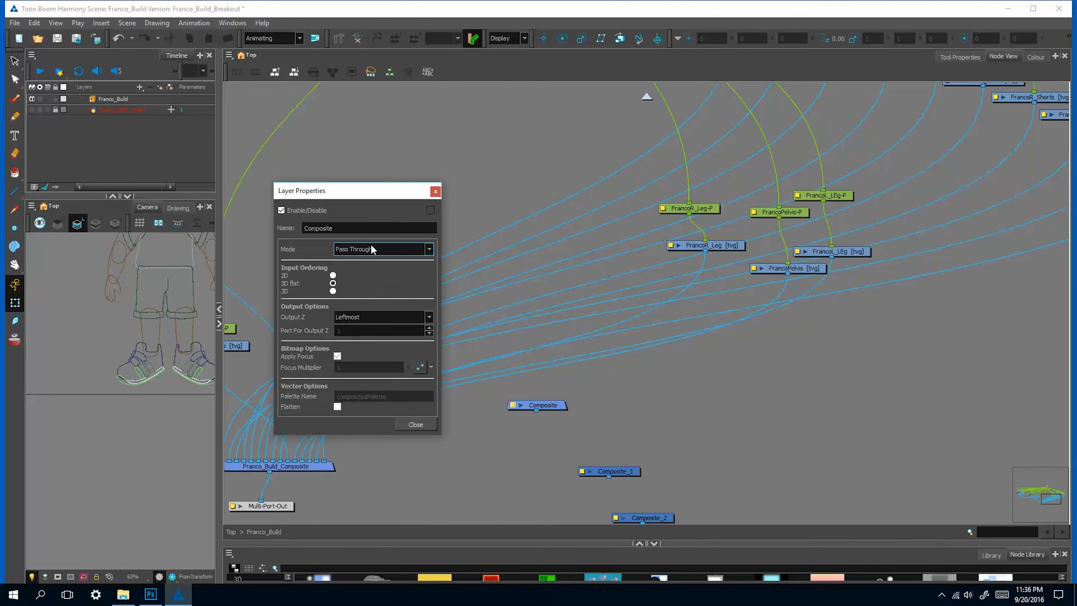
key(shift+Tab)
text(Upper_Torso)
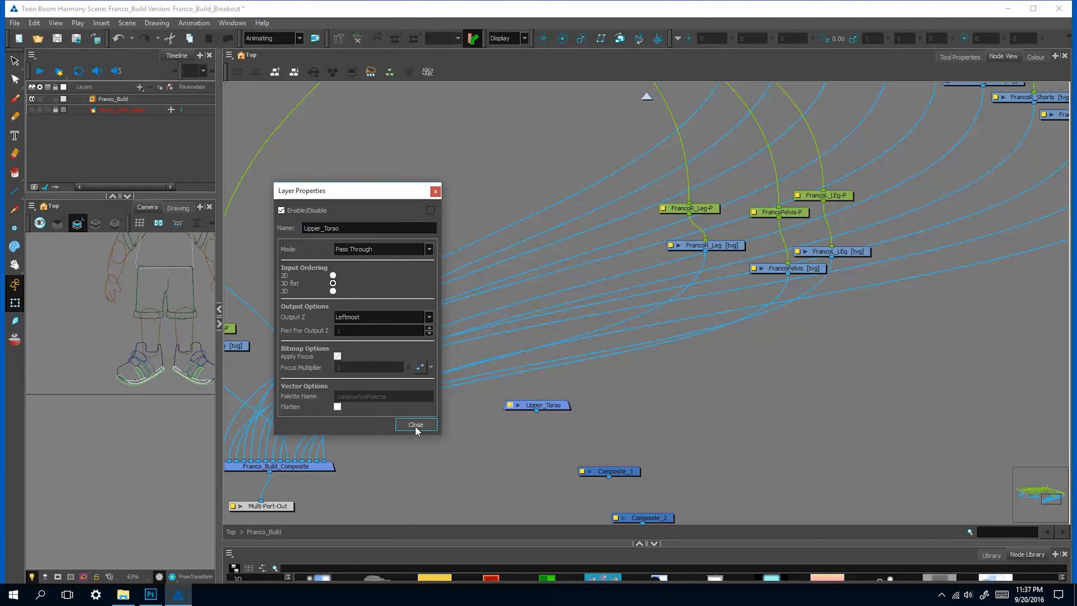
click(415, 425)
Place Upper_Torso below the torso node and route FrancoTorso and FrancoR_Bicep into it
drag(536, 405, 393, 213)
drag(327, 282, 601, 423)
drag(538, 490, 672, 275)
drag(581, 255, 538, 208)
Move FrancoR_Forearm and its peg next to FrancoR_Bicep and reroute the drawing into Upper_Torso
drag(594, 259, 589, 218)
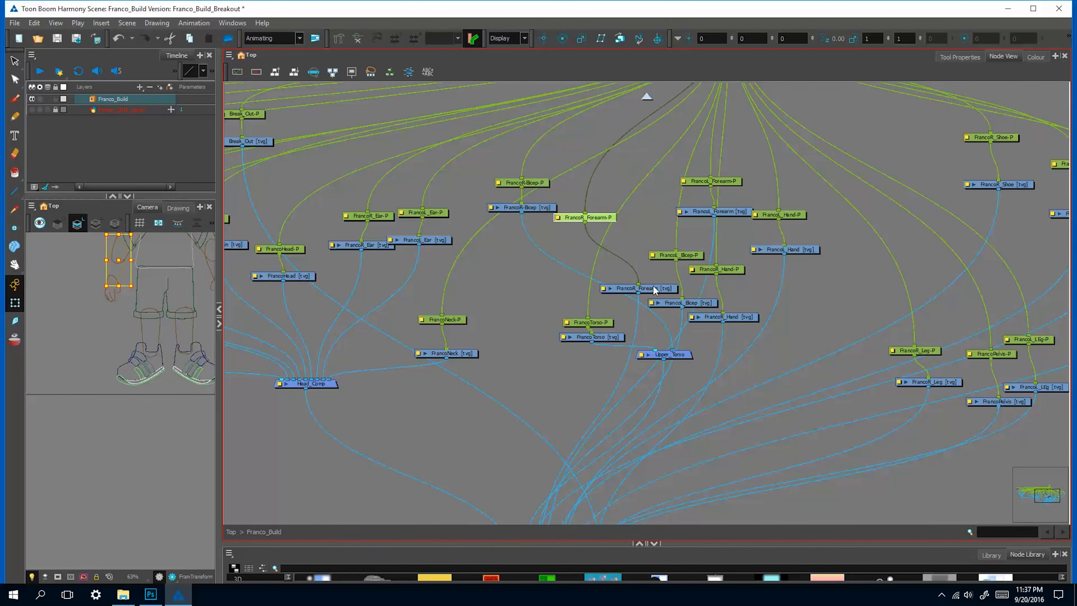
drag(654, 288, 621, 256)
drag(621, 256, 626, 182)
drag(549, 490, 565, 274)
Move the FrancoR_Hand drawing under its peg, next to FrancoR_Forearm
scroll(635, 302, up, 5)
drag(714, 335, 611, 289)
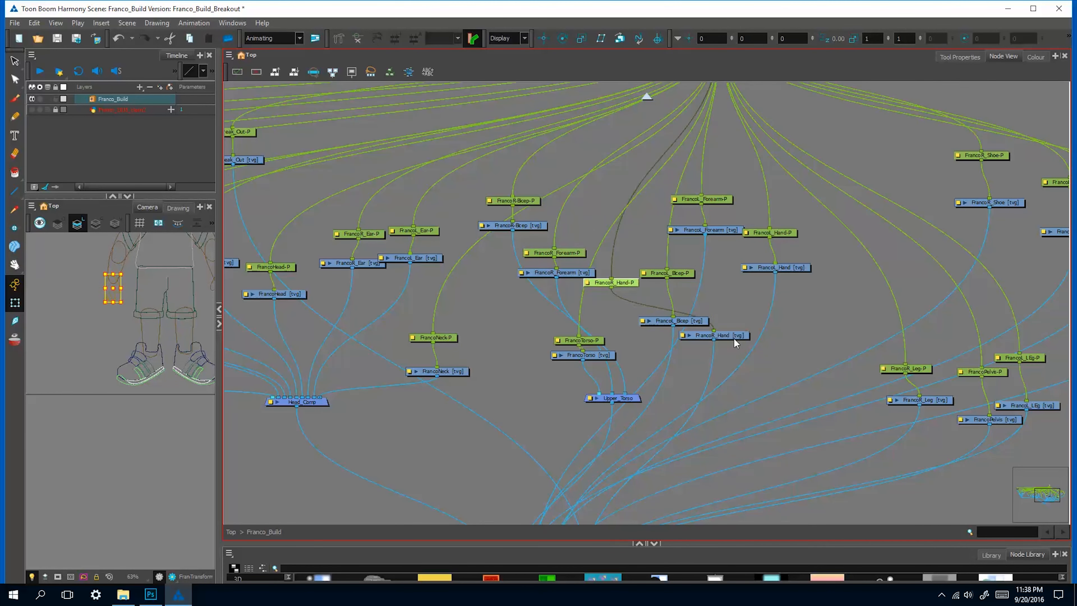
scroll(610, 289, down, 5)
drag(608, 179, 642, 319)
scroll(681, 296, up, 4)
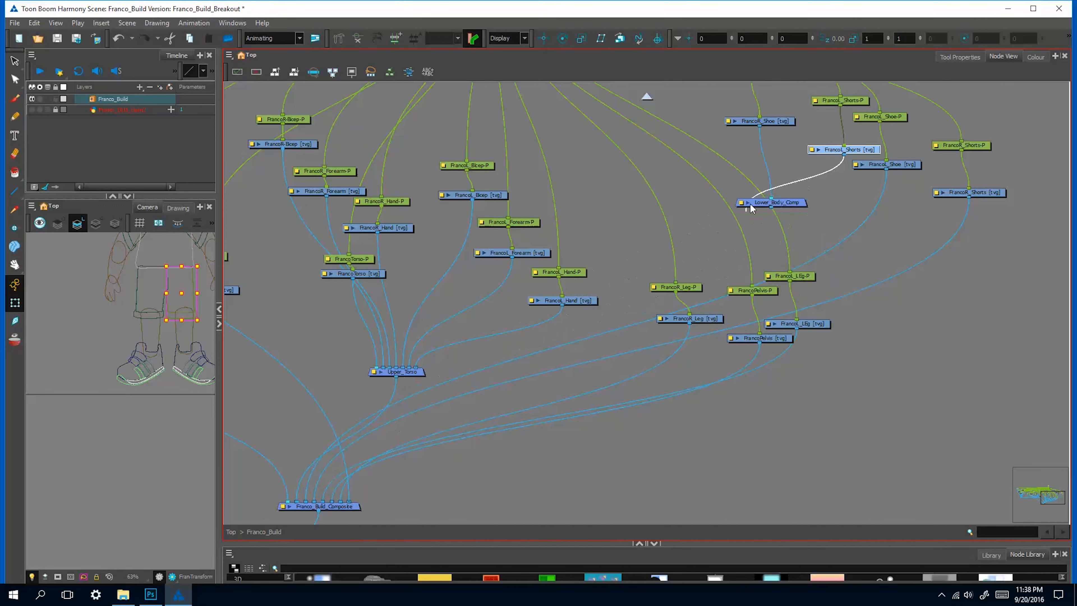
Move both shorts nodes and FrancoPelvis with their pegs above Lower_Body_Comp and reroute them into it
drag(750, 203, 717, 140)
drag(969, 192, 754, 198)
click(746, 290)
ctrl+click(743, 339)
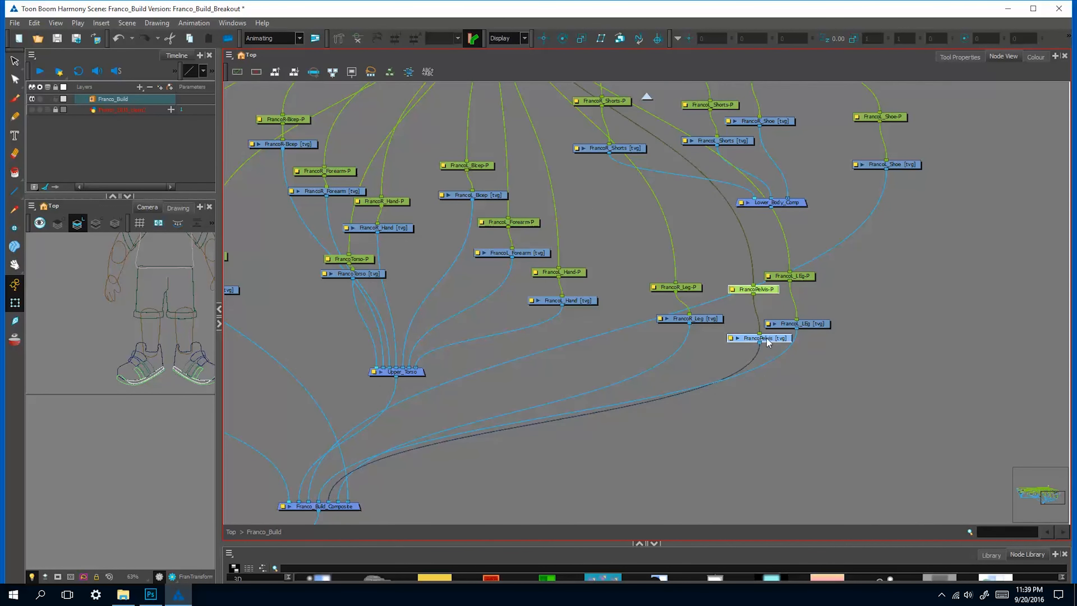
drag(766, 337, 689, 137)
drag(328, 501, 762, 198)
drag(820, 224, 816, 365)
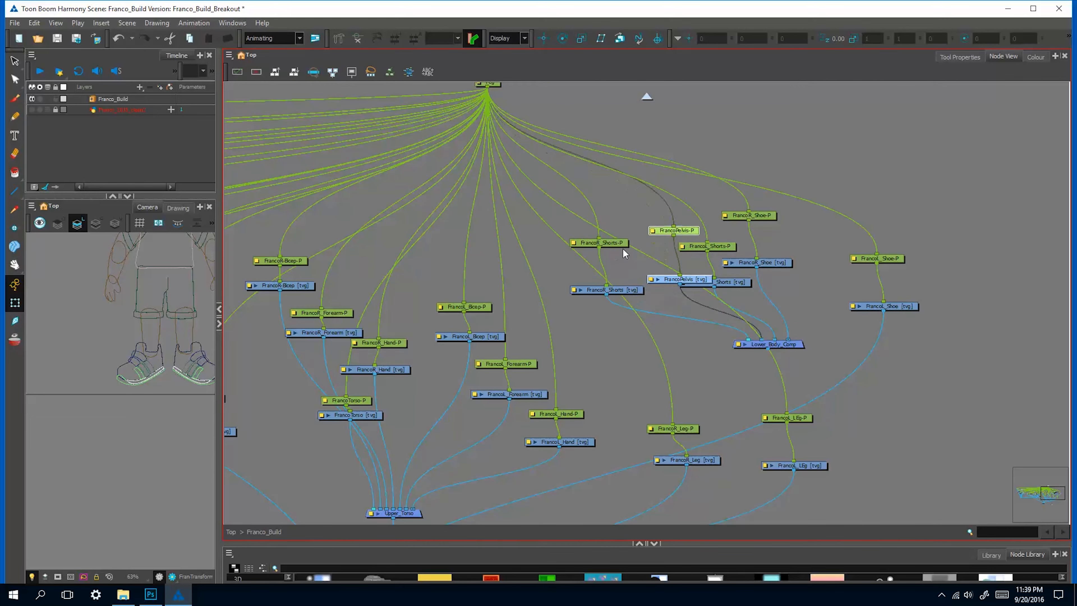
Space out the shorts and pelvis nodes with their pegs and place FrancoR_Shoe below FrancoR_Shorts
drag(615, 243, 592, 257)
ctrl+click(620, 289)
drag(688, 231, 698, 262)
ctrl+click(694, 279)
ctrl+click(699, 281)
drag(699, 282, 671, 260)
drag(752, 215, 769, 268)
click(763, 262)
drag(781, 259, 602, 311)
Move FrancoL_Shoe, FrancoL_LEg and FrancoR_Leg with their pegs above Lower_Body_Comp and route them into it
drag(795, 341, 792, 271)
drag(897, 190, 904, 213)
ctrl+click(899, 233)
drag(796, 396, 828, 223)
drag(689, 391, 670, 247)
scroll(787, 253, down, 2)
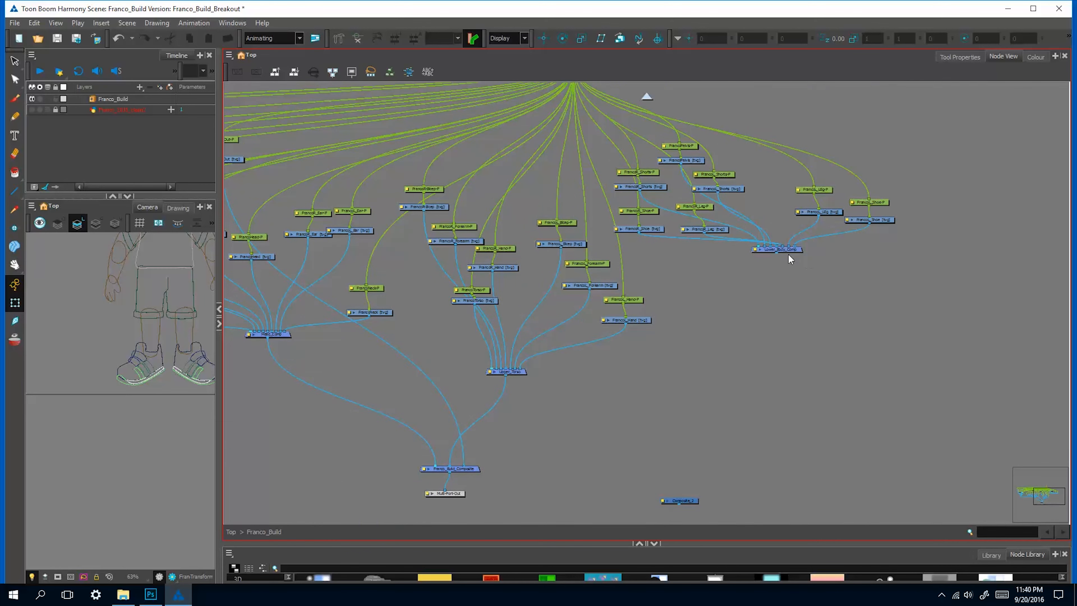
Connect Lower_Body_Comp to Franco_Build_Composite and move the whole lower-body group farther from the torso nodes
drag(777, 254, 471, 467)
drag(696, 383, 629, 460)
drag(843, 168, 551, 335)
drag(731, 326, 866, 356)
click(952, 303)
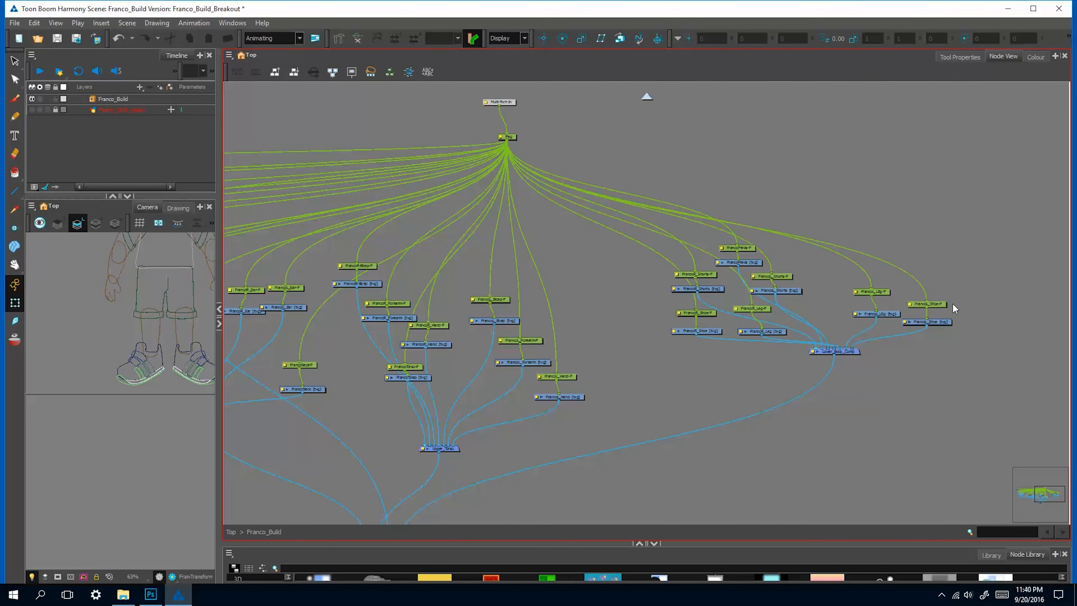
Spread FrancoL_Shoe, FrancoL_LEg and FrancoL_Shorts outward with their pegs on one side of Lower_Body_Comp
drag(941, 306, 977, 323)
shift+click(948, 321)
drag(883, 290, 934, 301)
shift+click(891, 314)
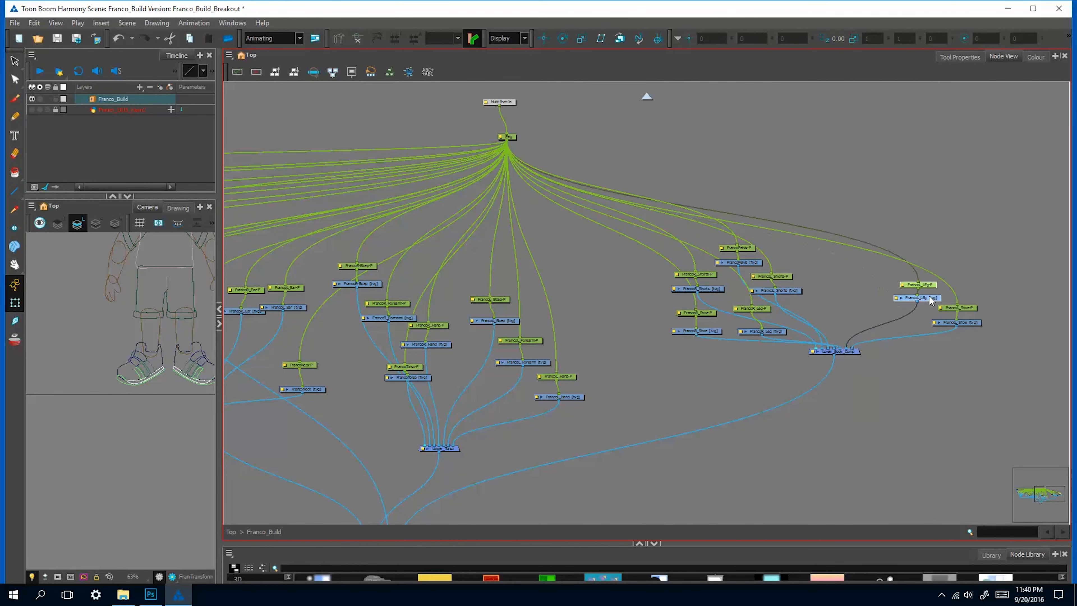
mouse_move(789, 276)
mouse_down()
mouse_move(907, 283)
mouse_move(893, 276)
mouse_up()
shift+click(791, 291)
Place FrancoPelvis and its peg directly above Lower_Body_Comp and move FrancoR_Leg with its peg below it
click(750, 248)
shift+click(750, 263)
drag(750, 263, 832, 253)
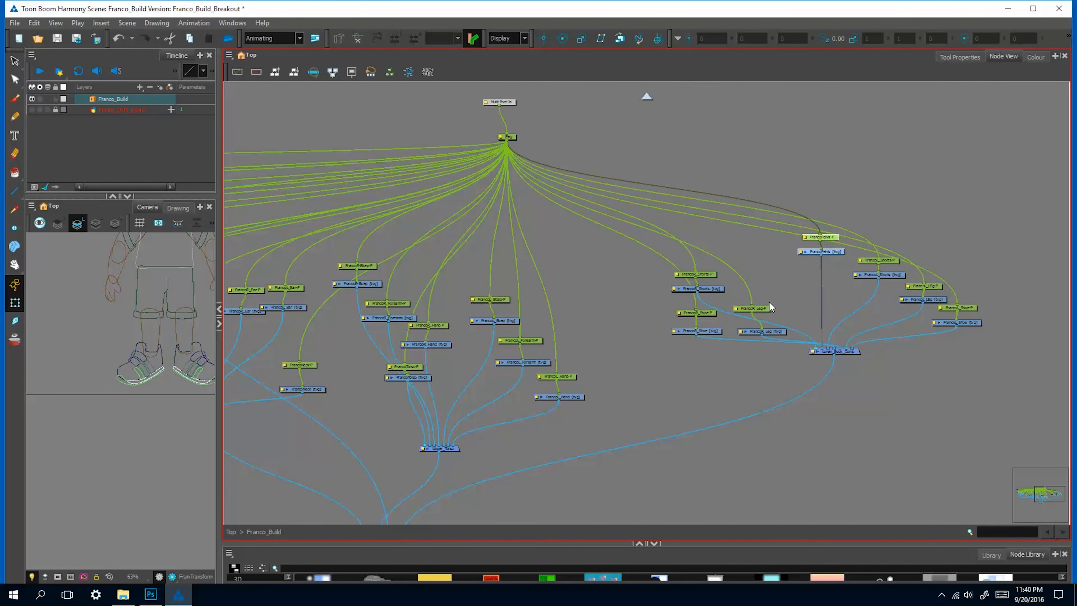
mouse_move(767, 309)
mouse_down()
mouse_move(776, 316)
mouse_move(789, 257)
mouse_move(824, 293)
mouse_up()
shift+click(771, 332)
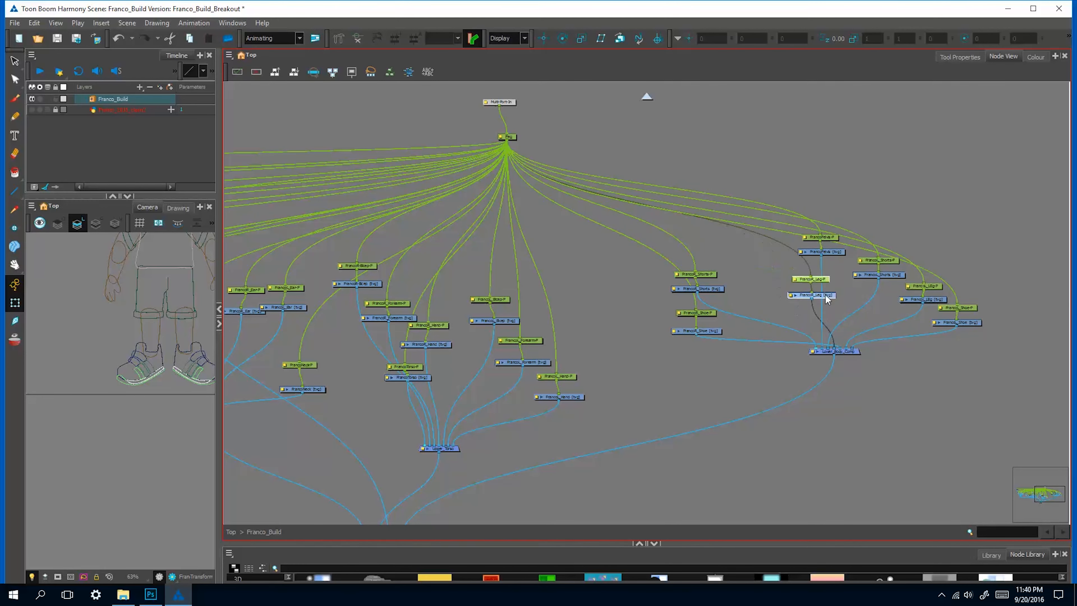
Shift FrancoR_Leg toward the right shoe and move FrancoR_Shorts with its peg closer to FrancoPelvis
scroll(758, 312, up, 4)
drag(759, 312, 659, 331)
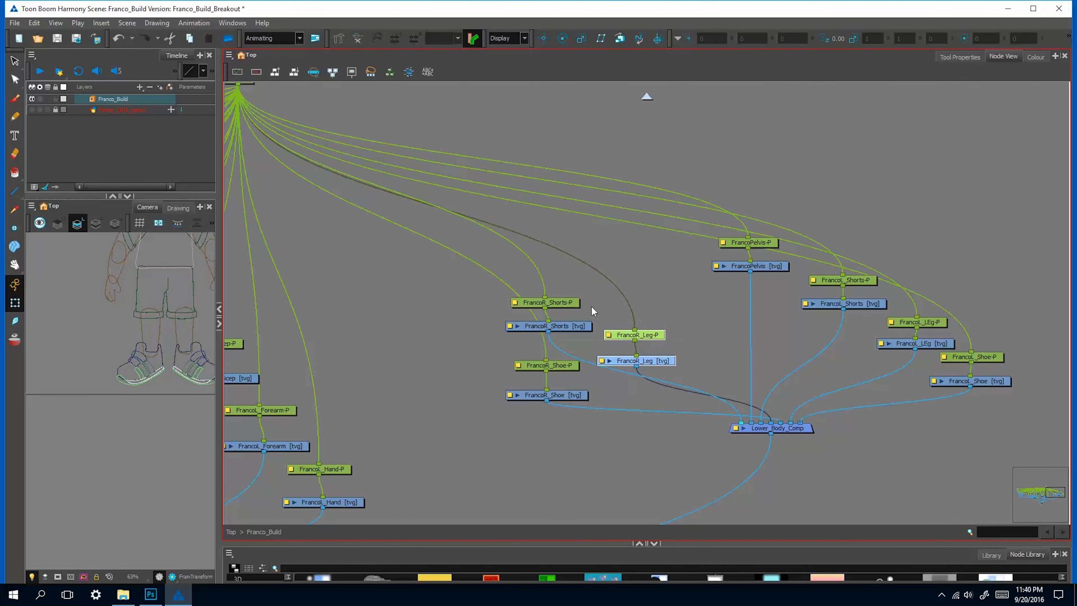
drag(591, 305, 559, 328)
drag(555, 327, 678, 316)
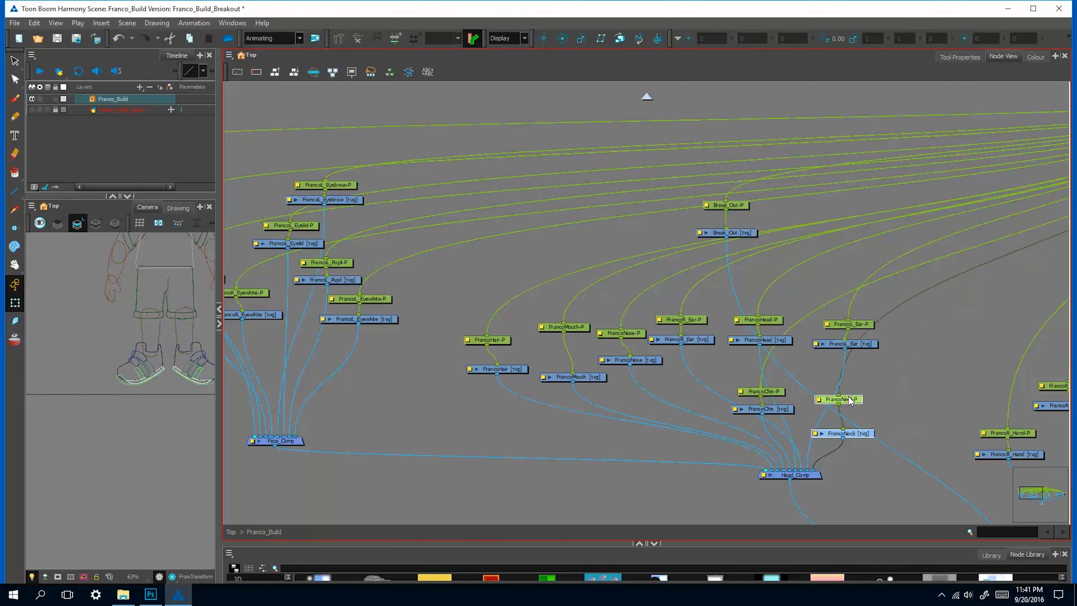
Place FrancoNeck and its peg below FrancoL_Ear and move FrancoNose with its peg above FrancoHead
drag(853, 410, 889, 399)
click(851, 397)
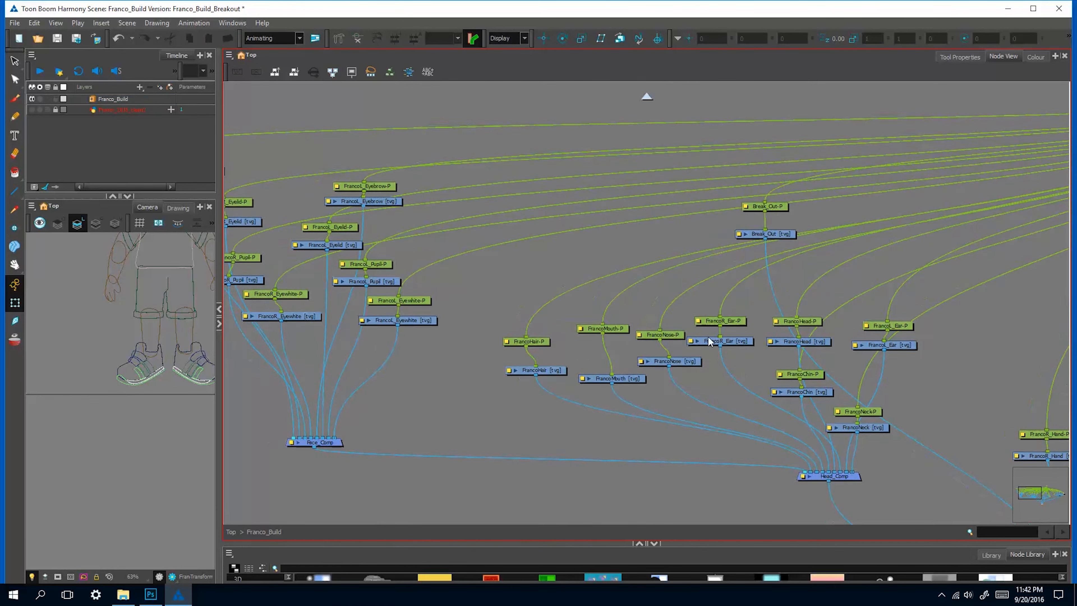
drag(627, 375, 680, 326)
drag(667, 335, 796, 333)
click(831, 352)
drag(785, 358, 774, 351)
Line up the FrancoHair and FrancoMouth drawings and pegs side by side between Face_Comp and Head_Comp
drag(590, 416, 595, 447)
drag(544, 434, 662, 441)
drag(662, 440, 674, 293)
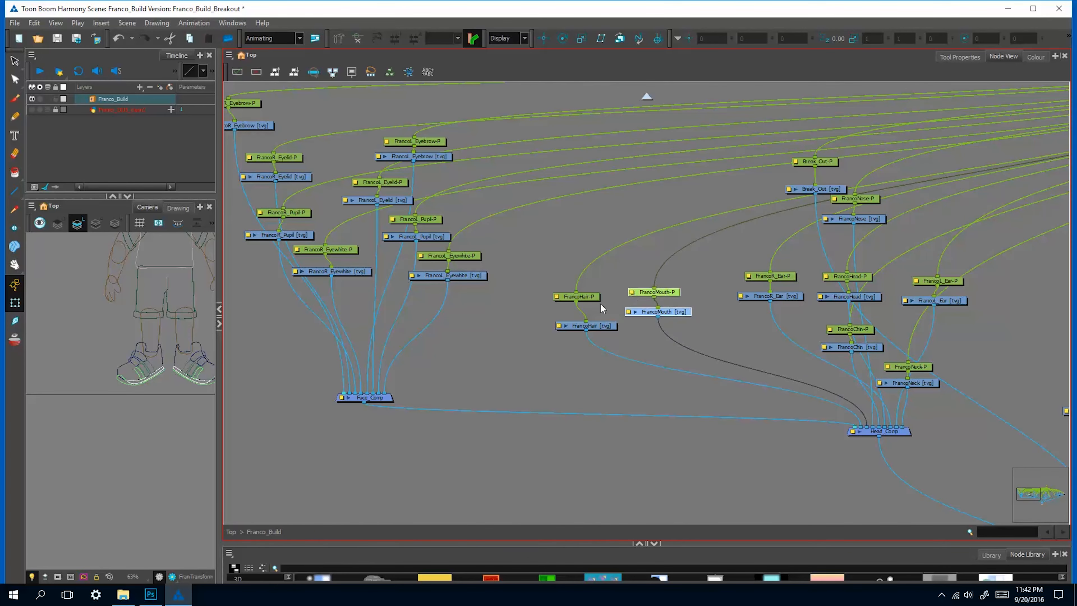
drag(593, 298, 585, 339)
drag(593, 326, 568, 302)
drag(698, 278, 657, 329)
drag(665, 313, 641, 302)
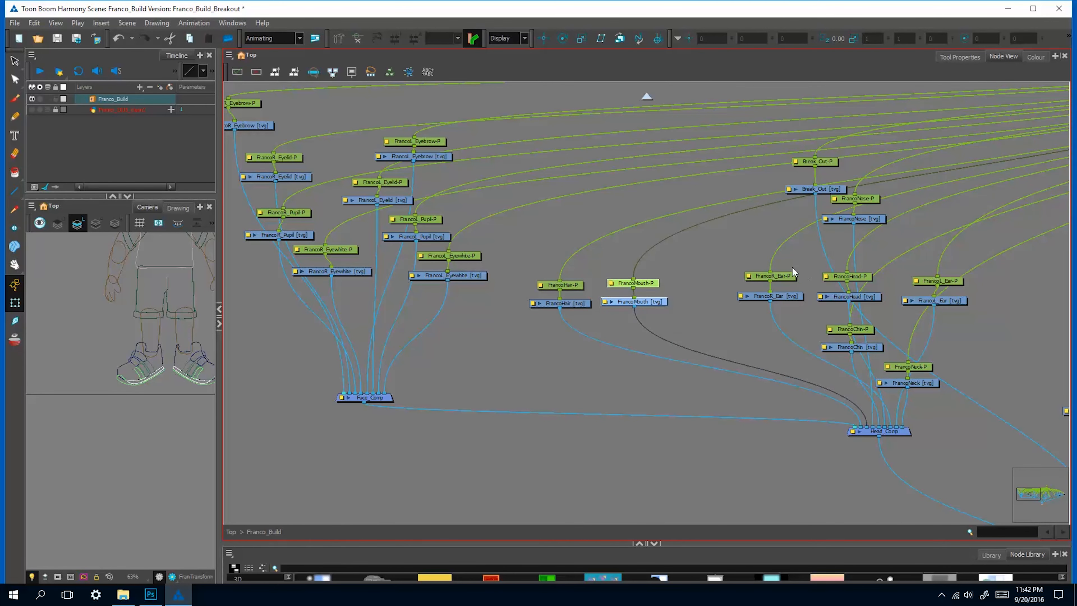
Arrange FrancoR_Ear, FrancoHead, FrancoL_Ear and FrancoNeck with their pegs in the same row as FrancoMouth
drag(791, 266, 784, 307)
drag(795, 296, 738, 302)
drag(876, 267, 807, 304)
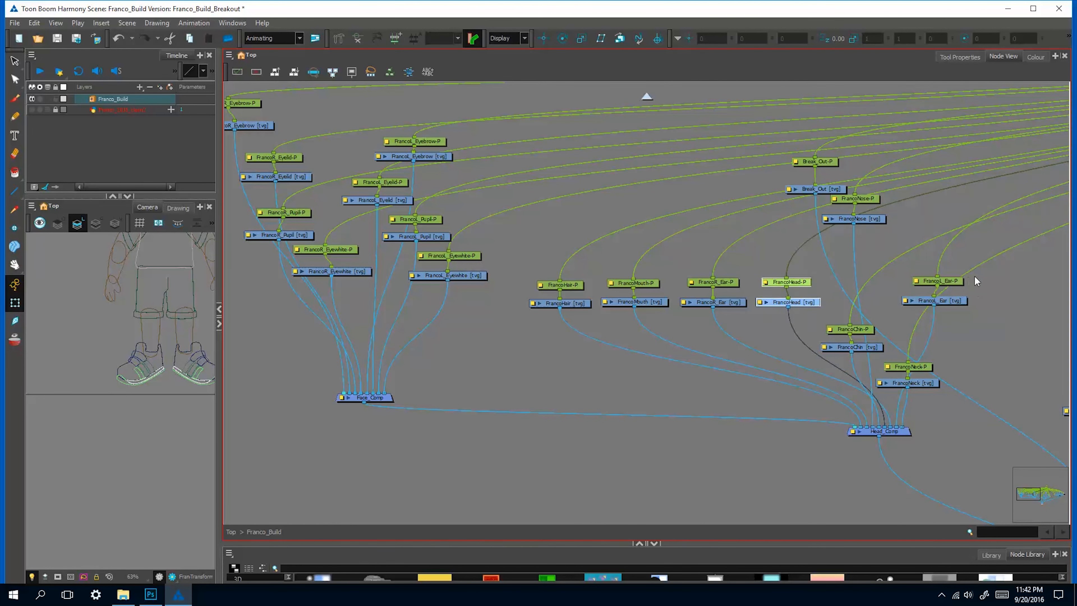
drag(972, 271, 947, 305)
drag(948, 301, 875, 302)
drag(943, 357, 917, 386)
drag(917, 370, 1037, 289)
Insert FrancoNose between FrancoMouth and FrancoR_Ear, shift the ear and head nodes along, and place FrancoNeck and FrancoChin at the row's end
drag(888, 318, 866, 350)
drag(868, 330, 895, 342)
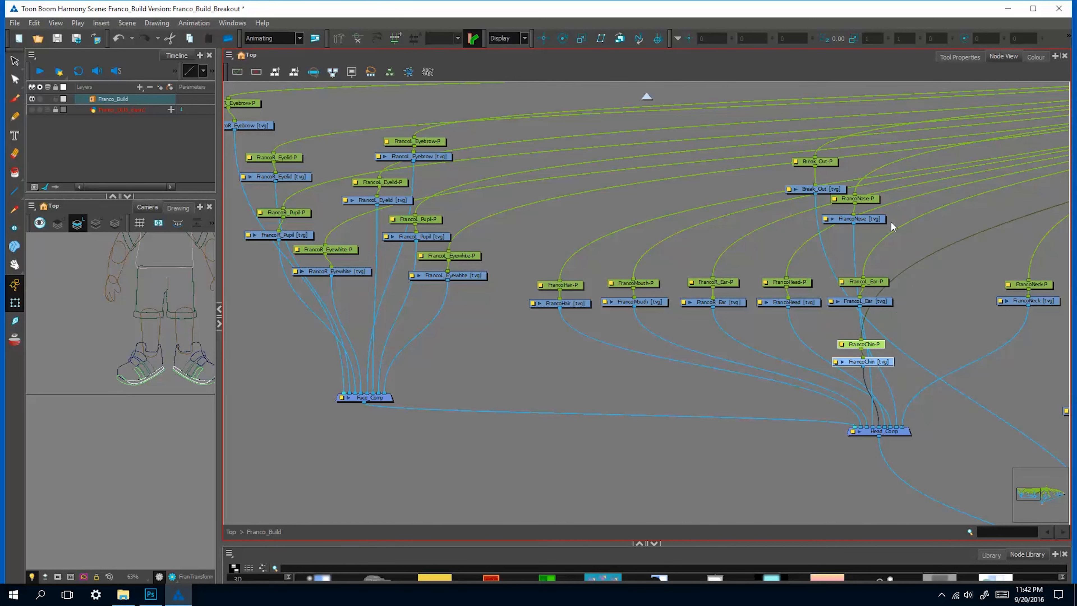
drag(895, 187, 868, 222)
drag(869, 197, 711, 278)
drag(736, 256, 871, 302)
drag(871, 300, 924, 300)
drag(1037, 300, 995, 300)
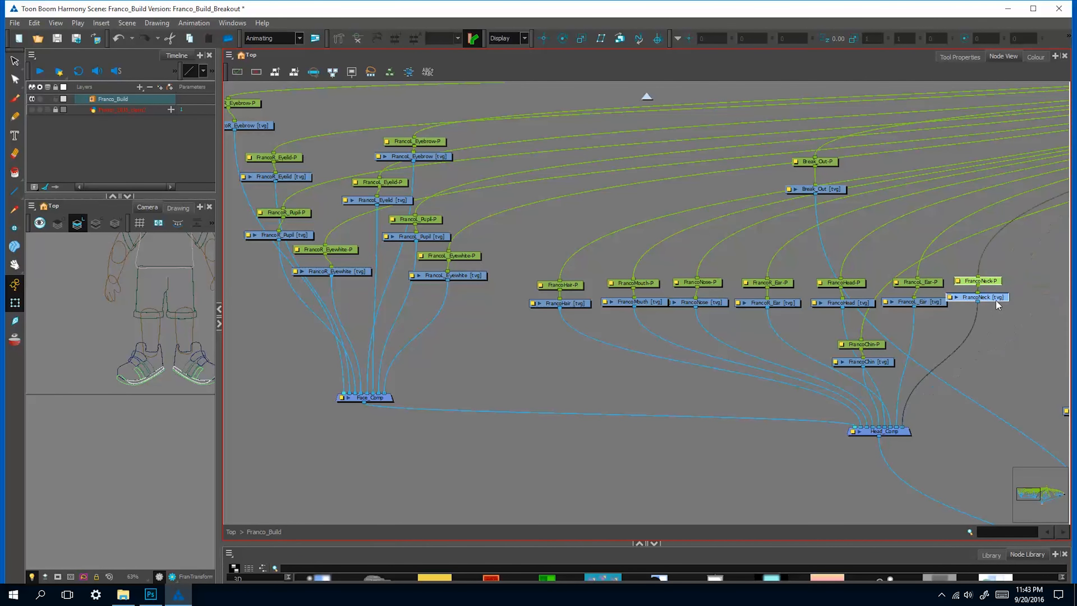
drag(886, 343, 1011, 332)
click(418, 439)
Review the reorganized node network and inspect the layer properties of the Break_Out-P peg
scroll(417, 439, down, 5)
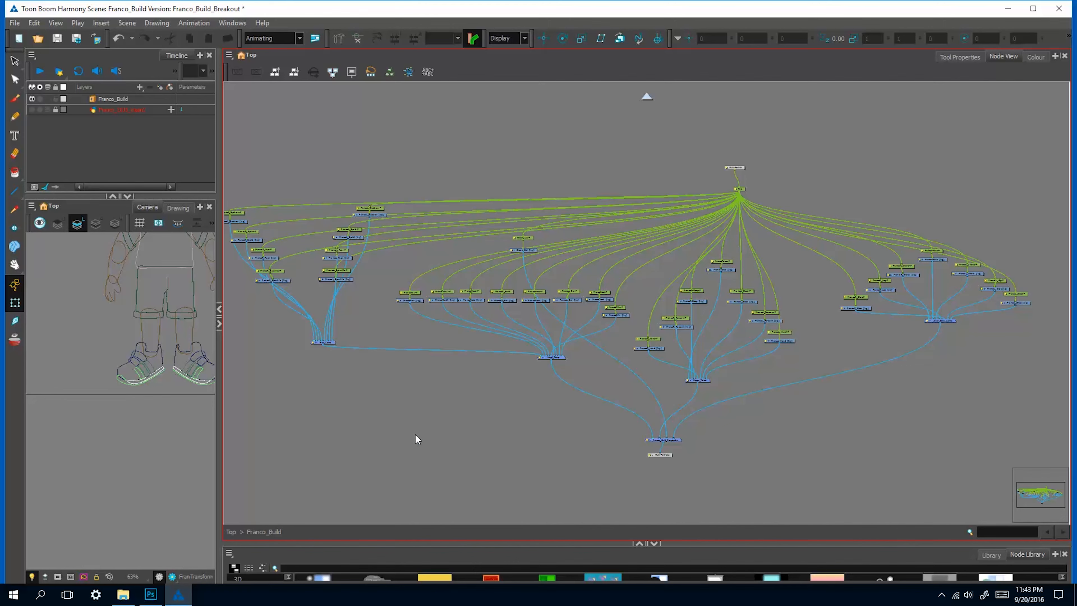
drag(223, 337, 224, 388)
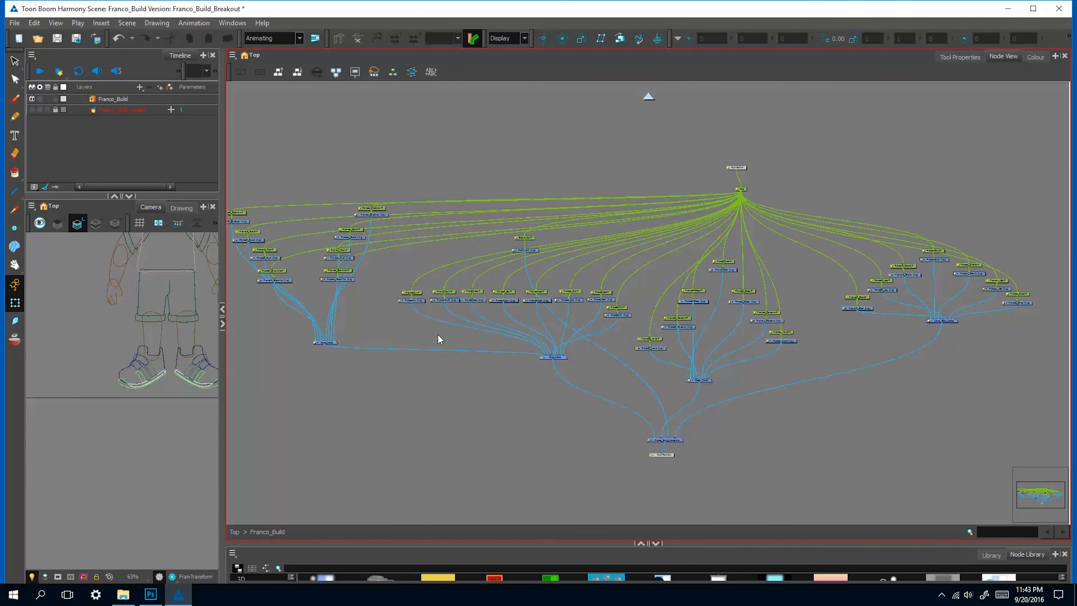
scroll(437, 334, up, 4)
scroll(410, 243, up, 1)
drag(529, 259, 684, 330)
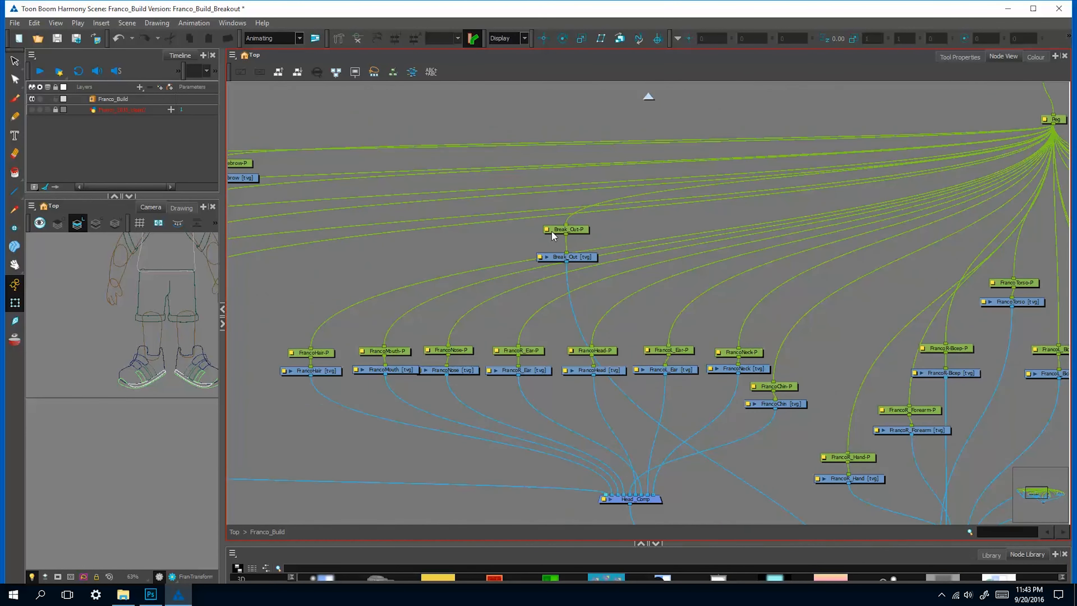
click(546, 230)
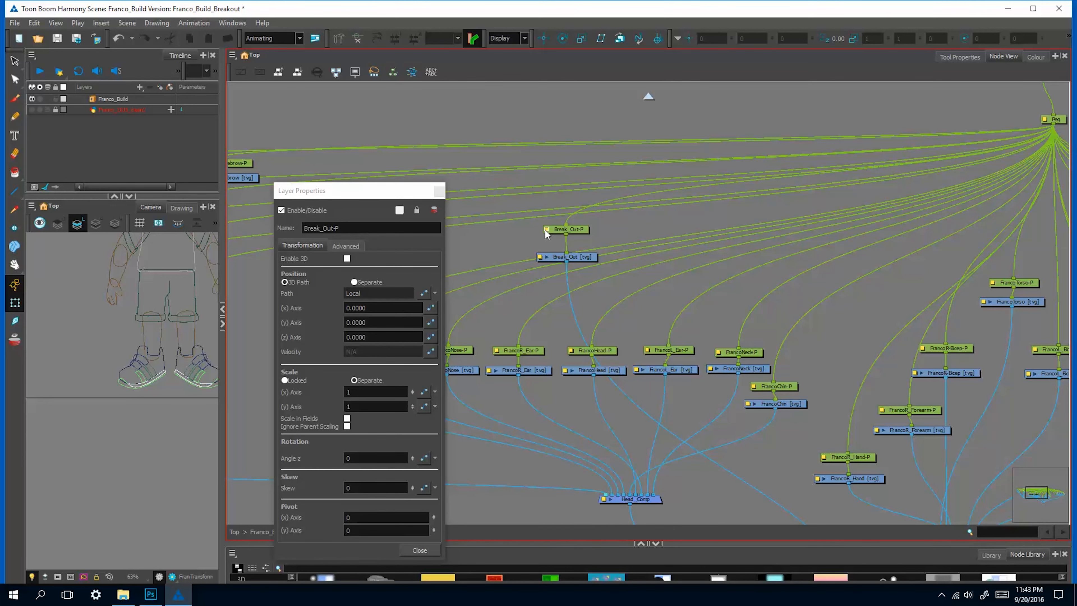
click(439, 192)
Set all layers in the group to Separate Mode with Use Embedded Pivot on Parent Peg, and return to the top-level network
click(559, 233)
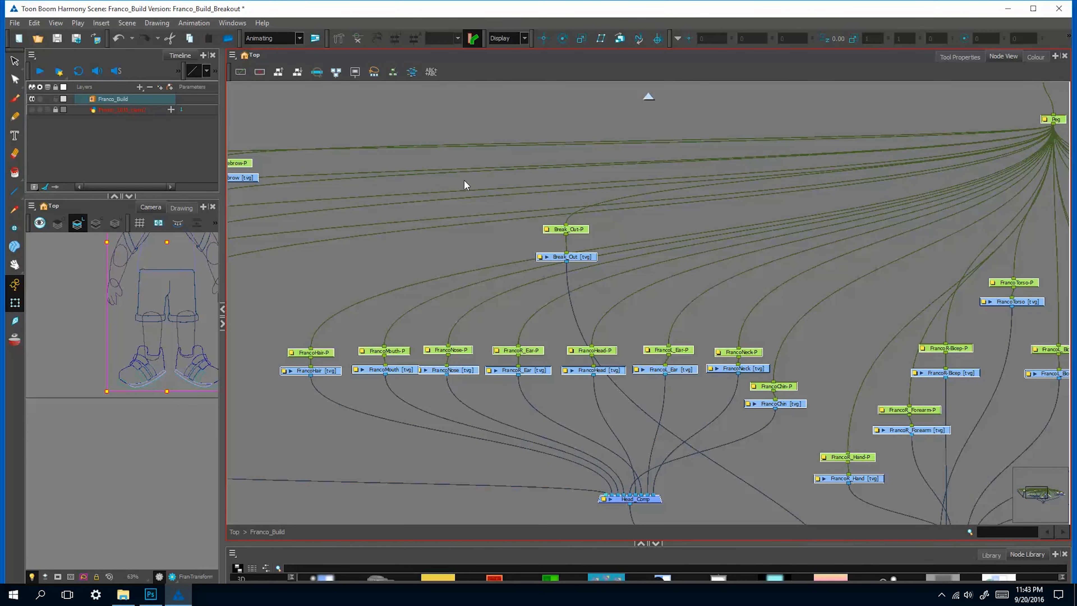
click(393, 74)
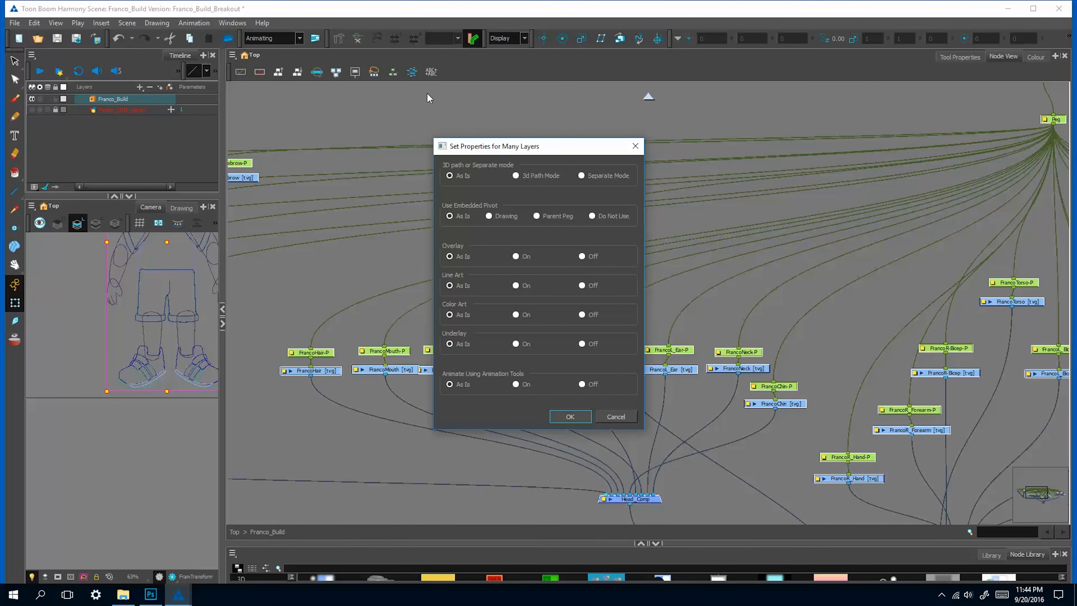
click(582, 176)
click(537, 216)
click(574, 415)
click(648, 97)
drag(487, 369, 501, 312)
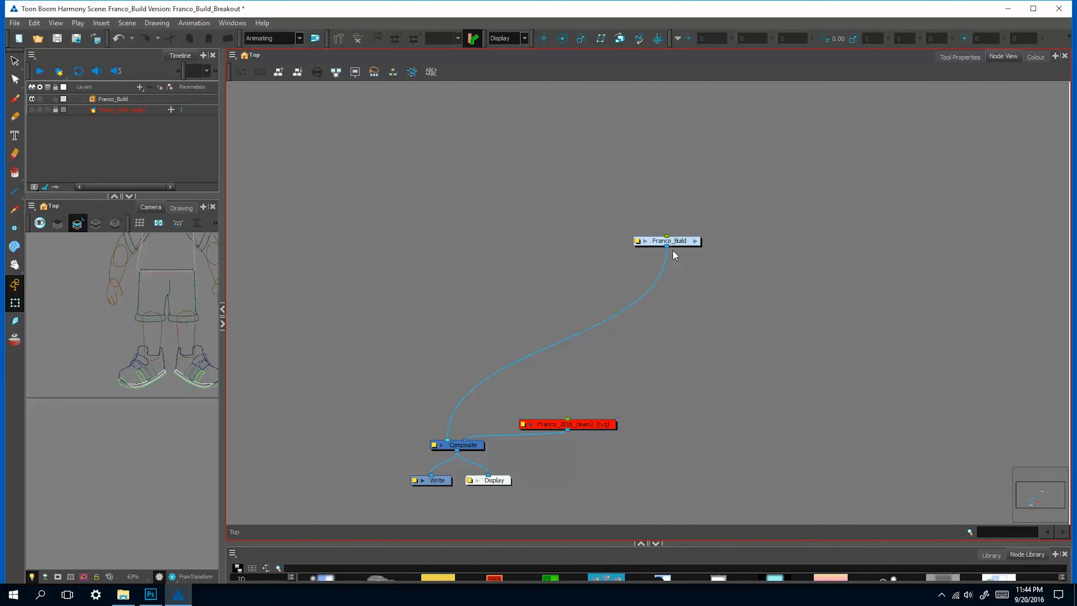
Add a parent peg to the Franco_Build group and set the peg's position to Separate
click(679, 242)
key(ctrl+p)
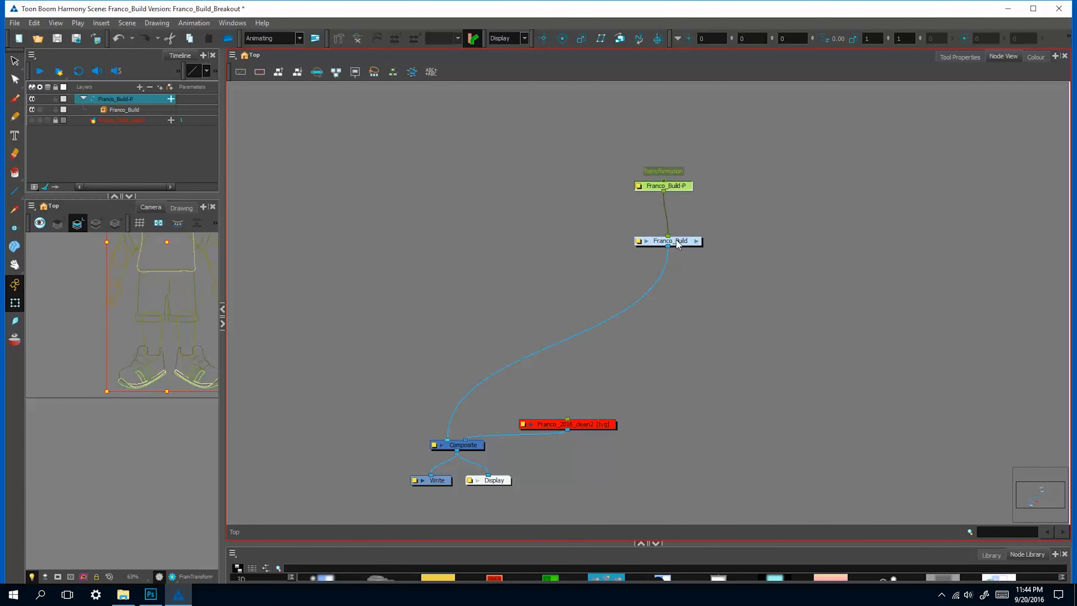
double_click(643, 189)
click(355, 282)
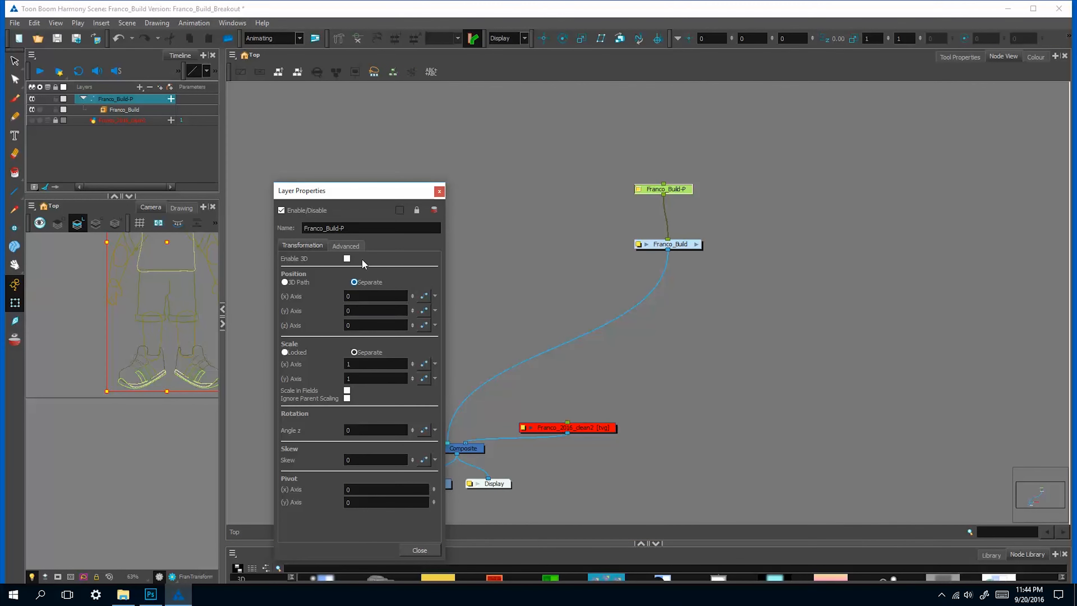
click(439, 191)
Enter the Franco_Build group and inspect the layer properties of the FrancoL_Ear peg and the Break_Out drawing
click(695, 244)
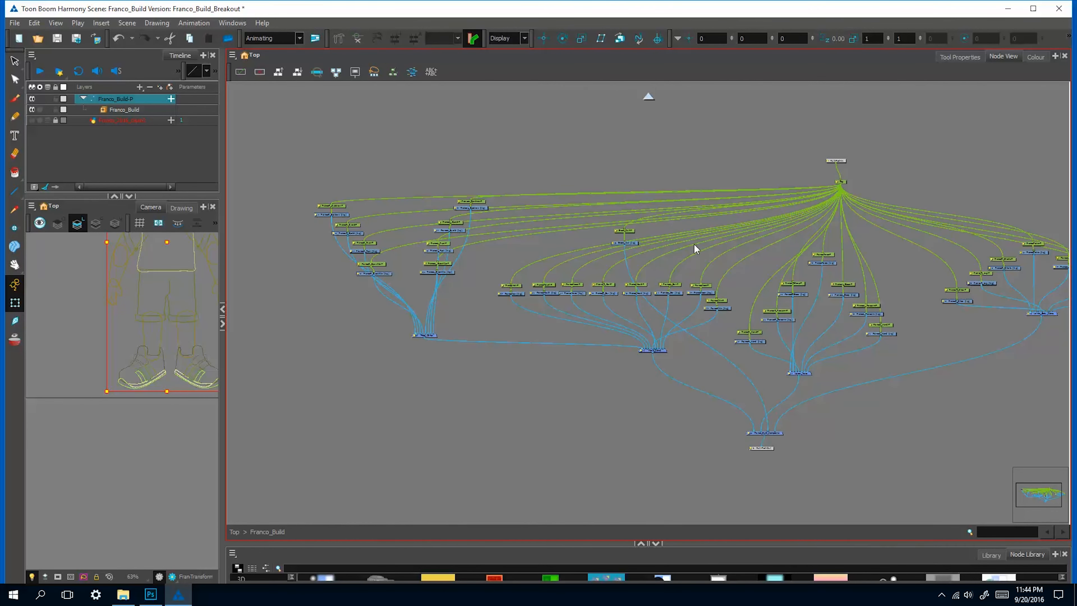
scroll(659, 282, up, 5)
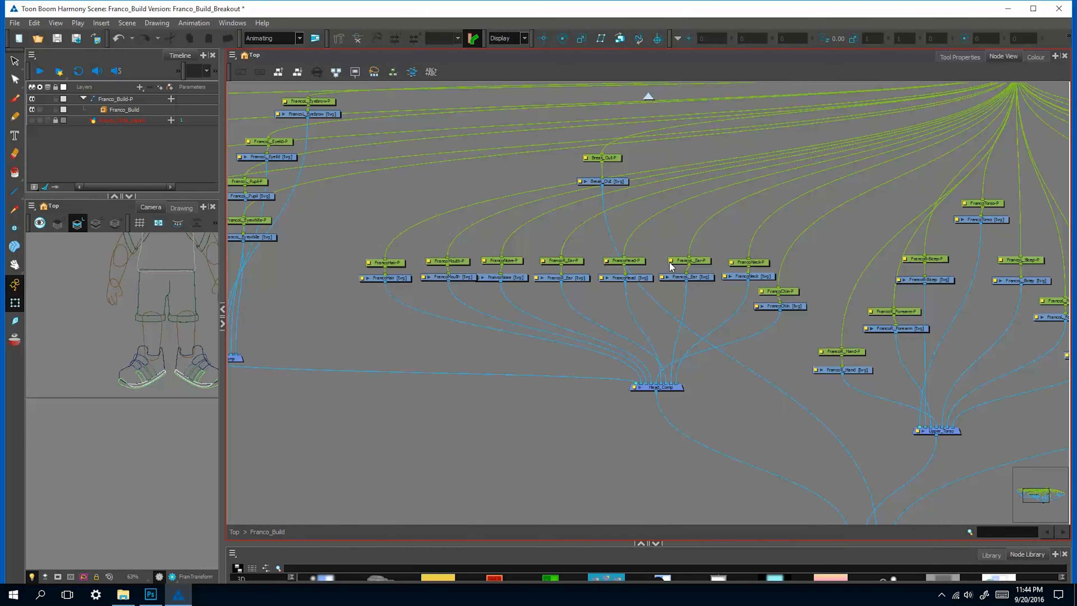
double_click(670, 264)
click(439, 193)
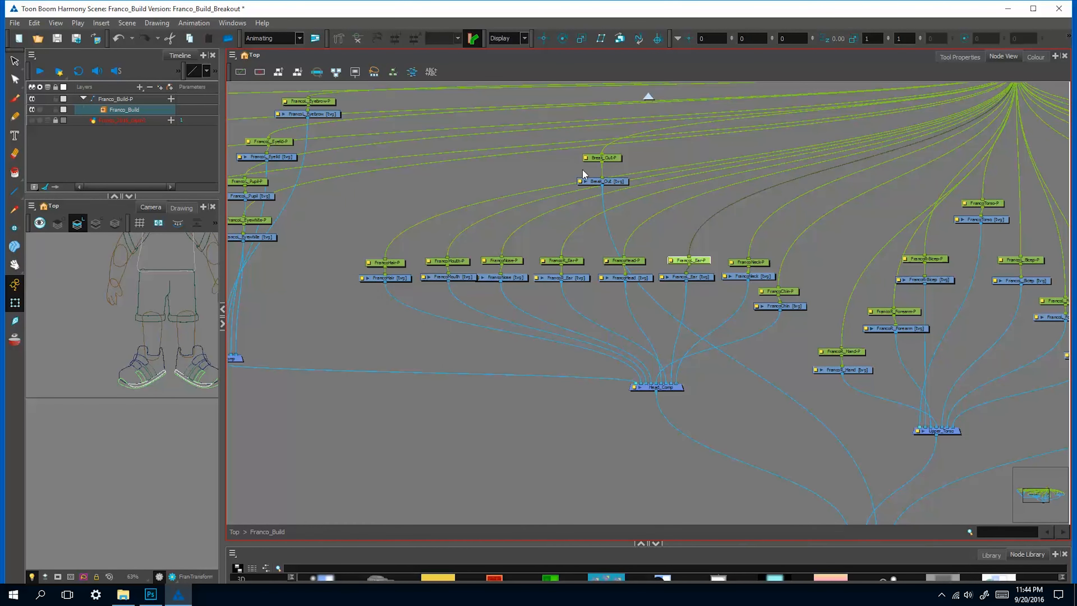
double_click(580, 181)
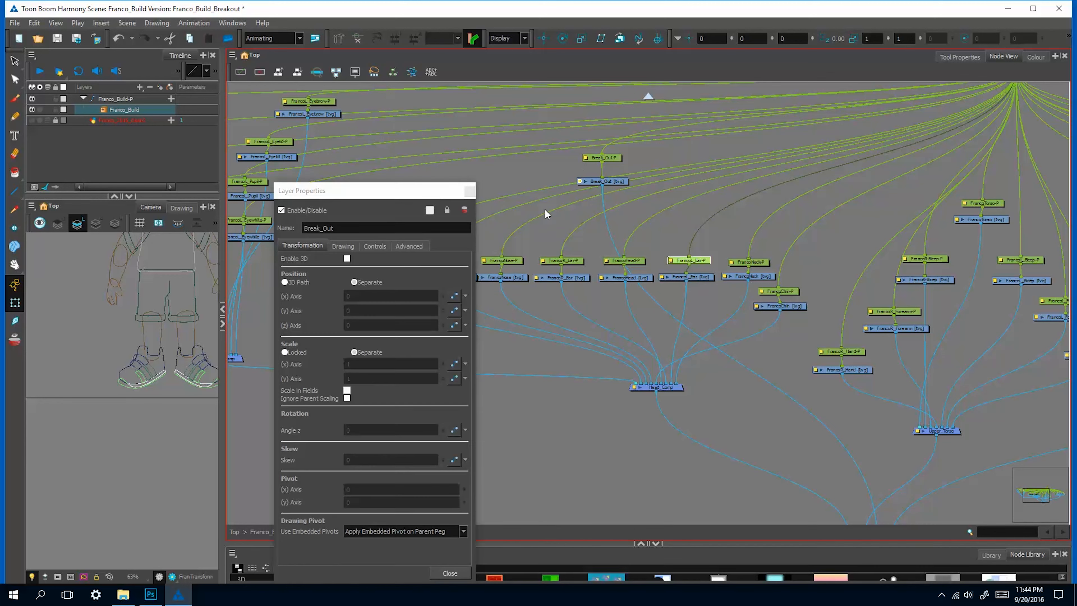
click(470, 191)
Enlarge the camera view and frame Franco's head in it
drag(224, 284, 689, 325)
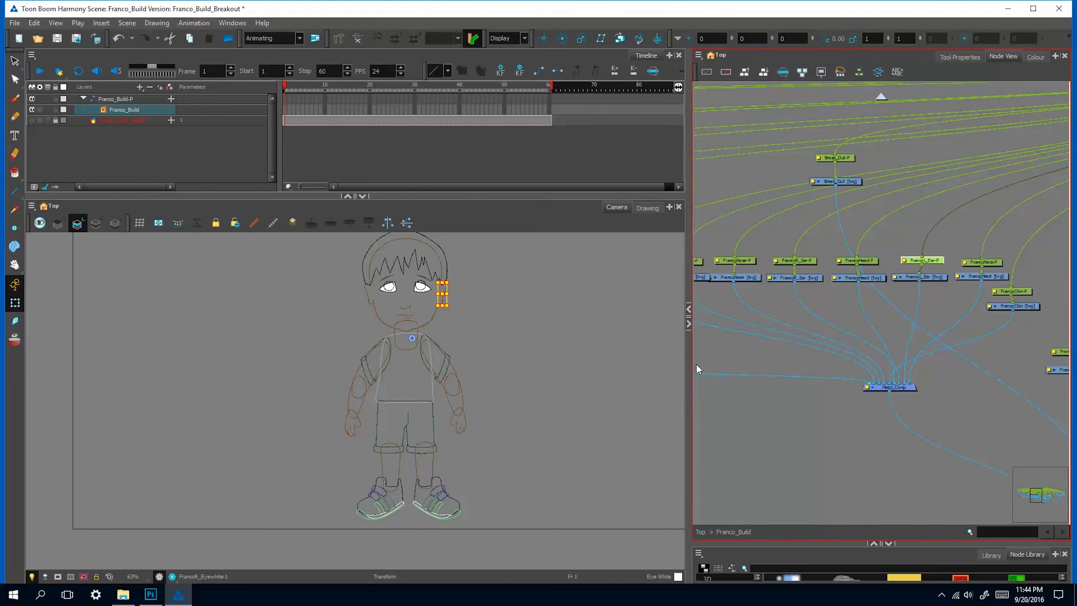
click(528, 392)
key(2)
key(2)
key(space)
drag(545, 306, 536, 416)
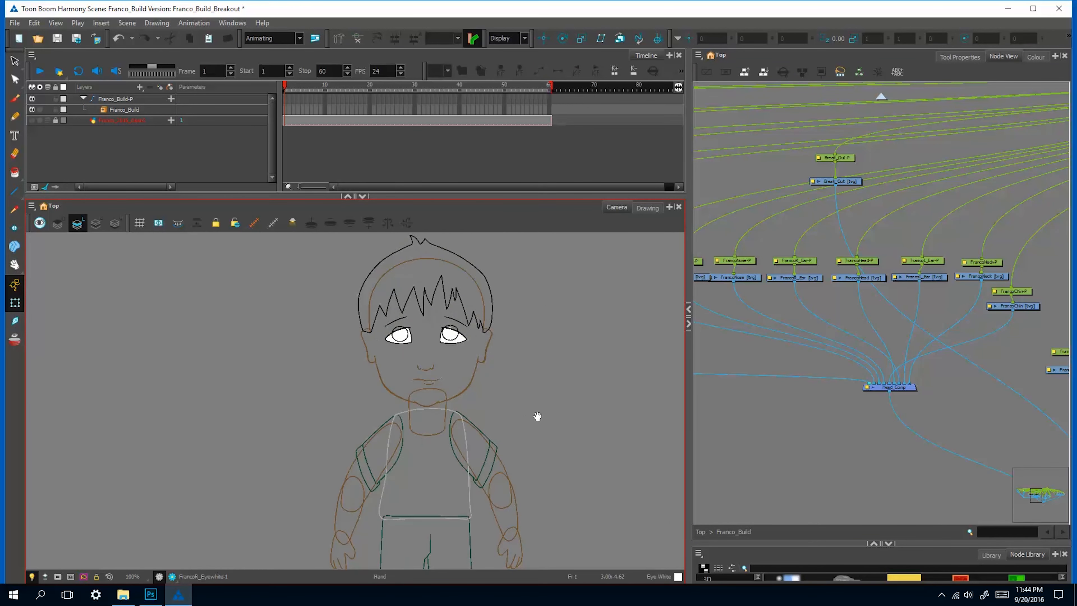
key(2)
key(2)
key(space)
drag(582, 289, 518, 423)
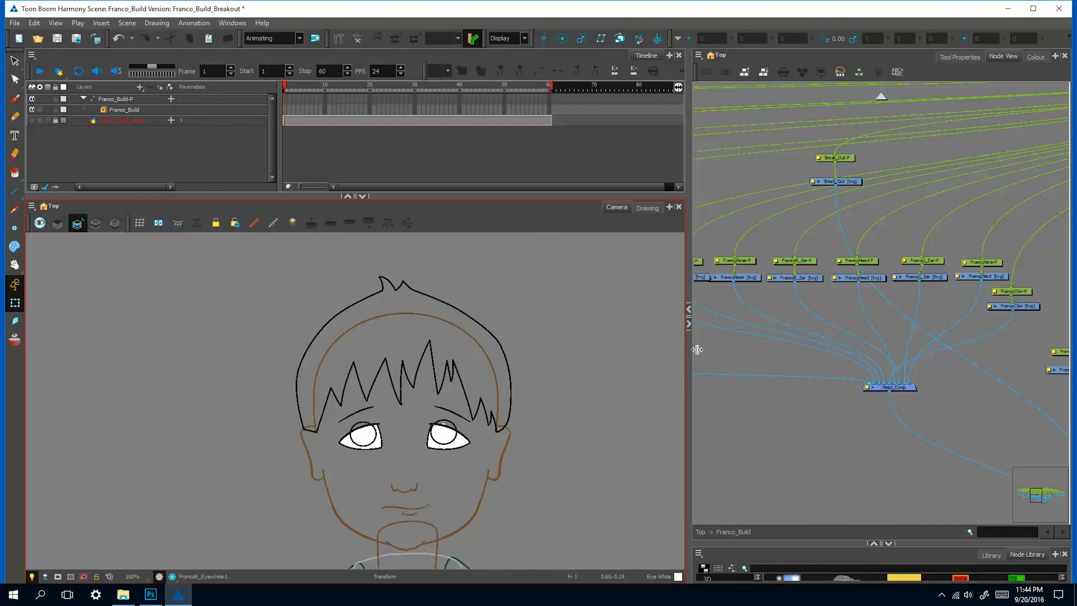
Move Break_Out and its peg out of the group into the top-level network and connect it to Composite
click(847, 181)
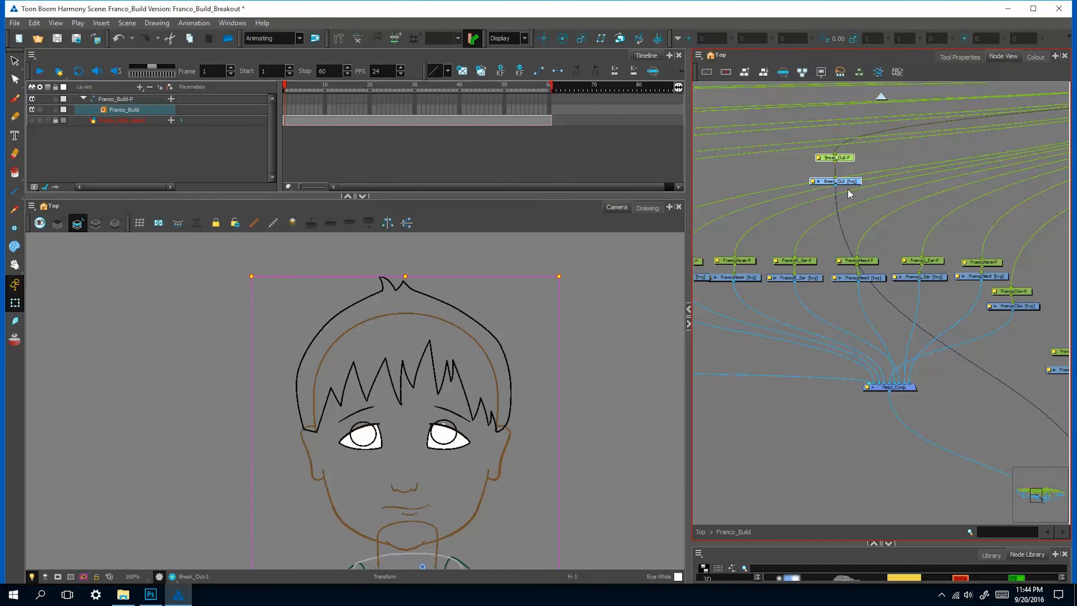
click(830, 394)
click(708, 531)
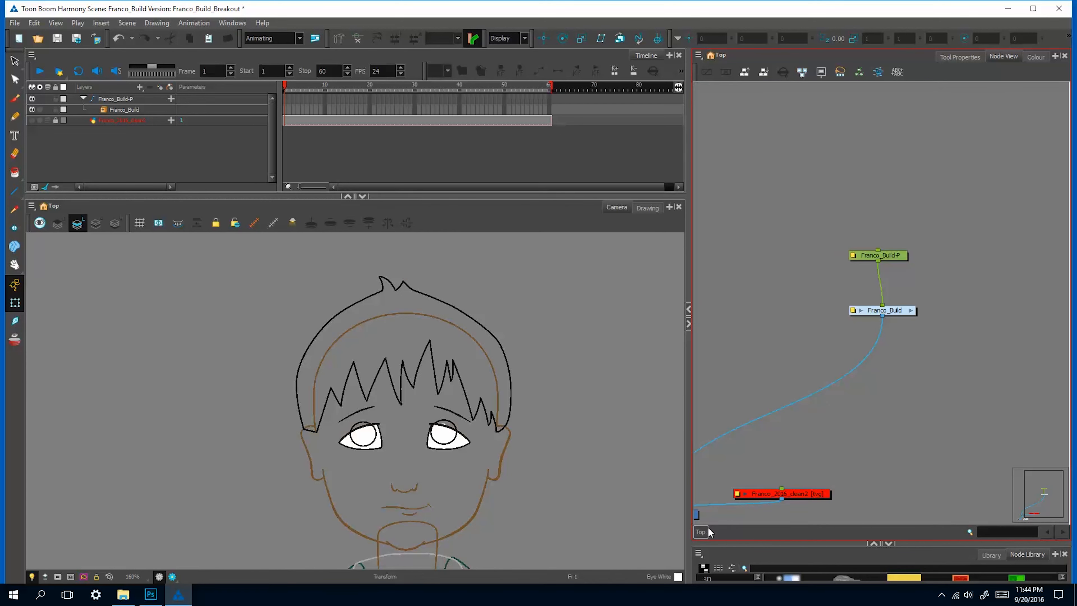
key(ctrl+v)
drag(959, 414, 733, 277)
drag(793, 306, 784, 498)
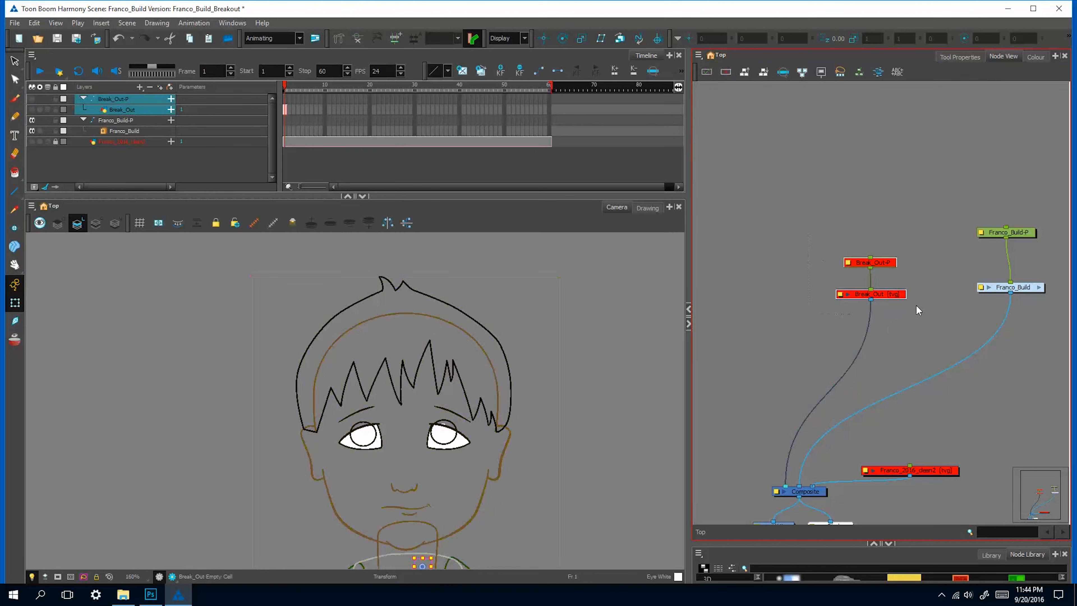
click(616, 377)
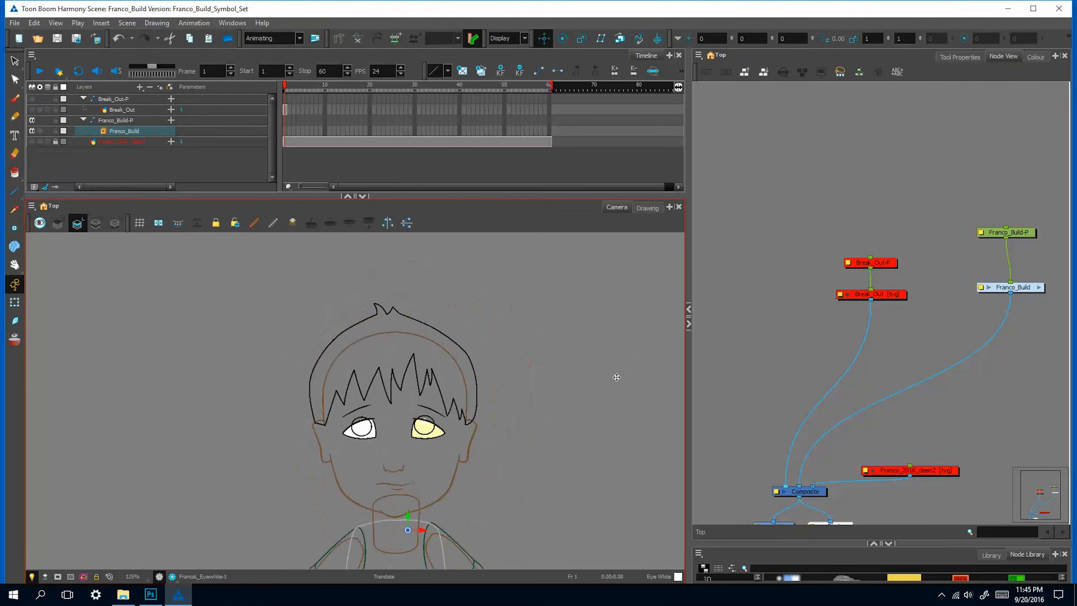
key(1)
key(1)
key(space)
drag(493, 379, 506, 326)
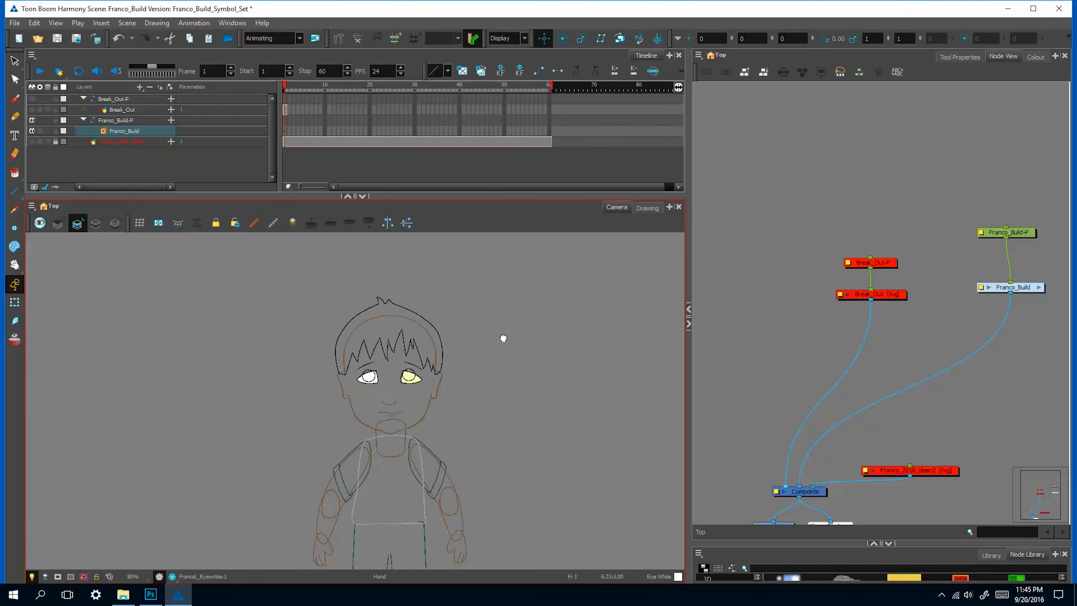
key(ctrl+z)
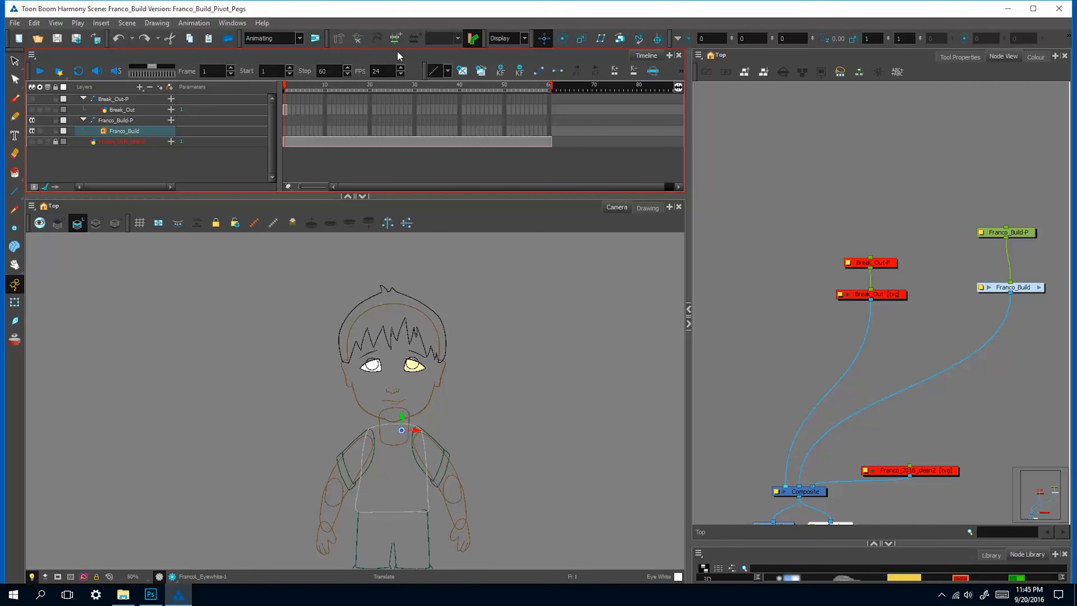
Move the FrancoL_Eyewhite pivot from the neck to the lower middle of the eye white
key(2)
key(2)
key(2)
key(2)
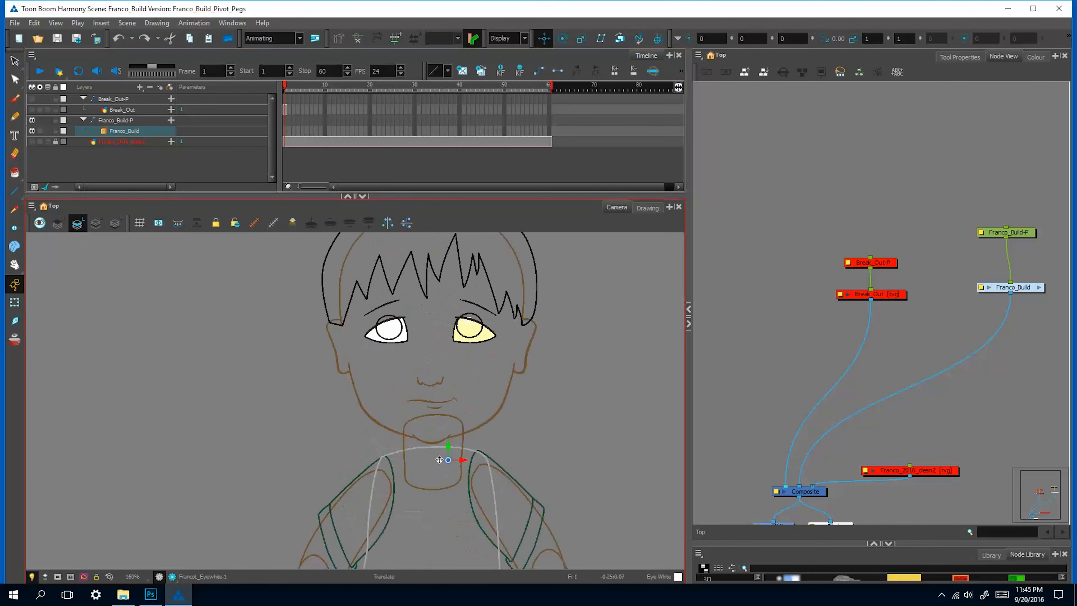
mouse_move(472, 475)
mouse_down()
mouse_move(498, 313)
mouse_move(501, 327)
mouse_up()
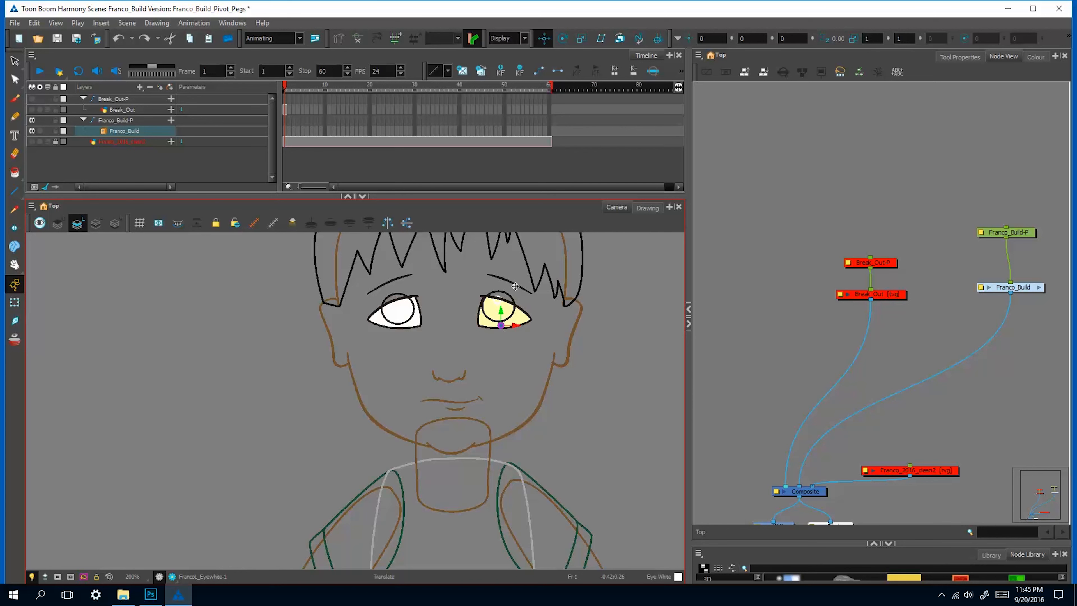
click(15, 302)
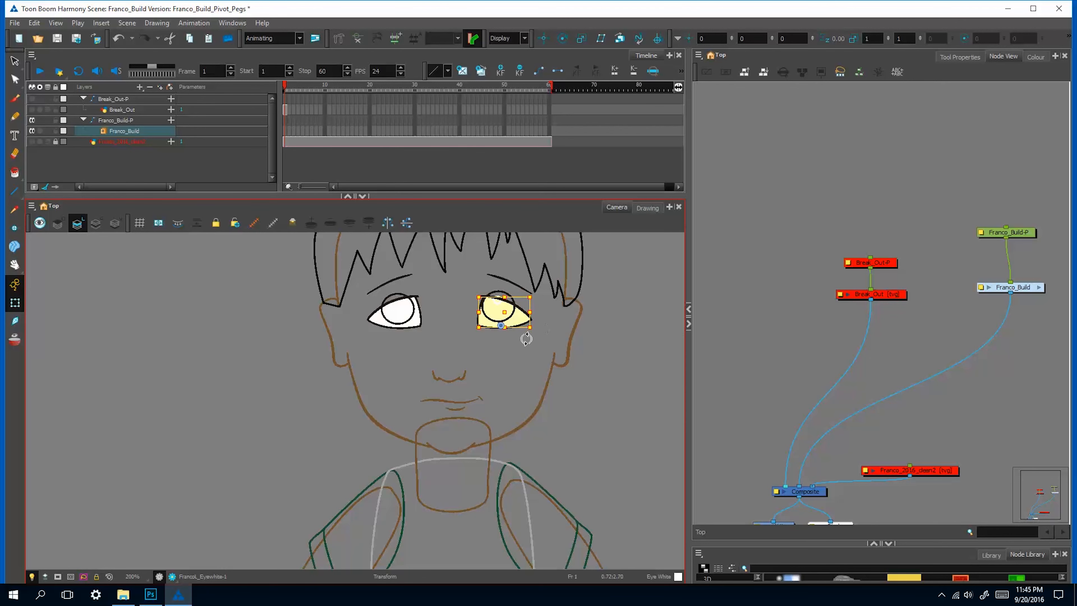
click(518, 368)
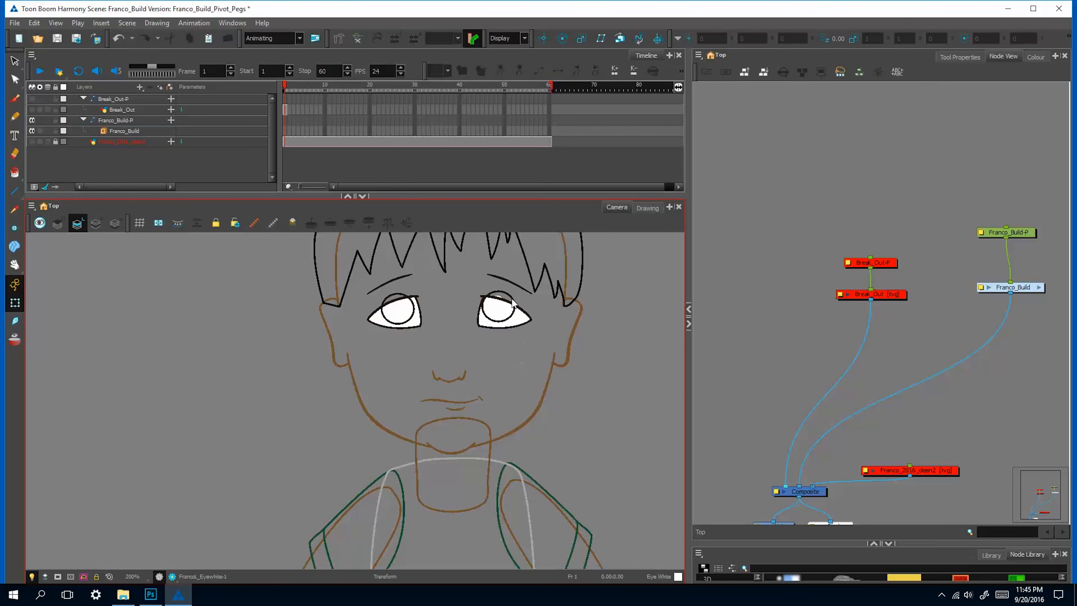
Move the FrancoL_Pupil pivot from the neck to the centre of the pupil
click(512, 302)
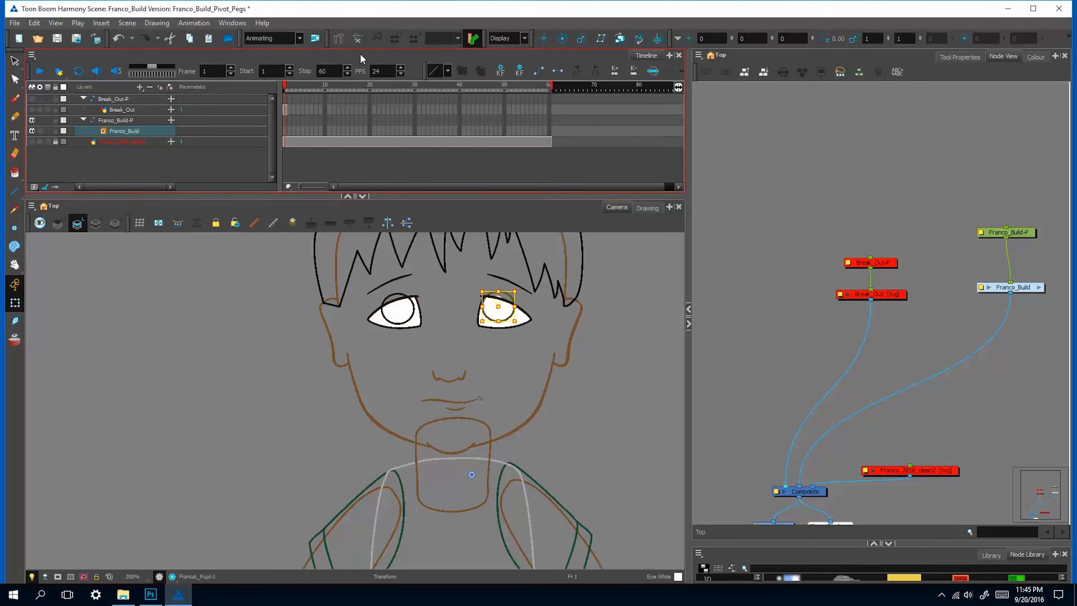
click(543, 39)
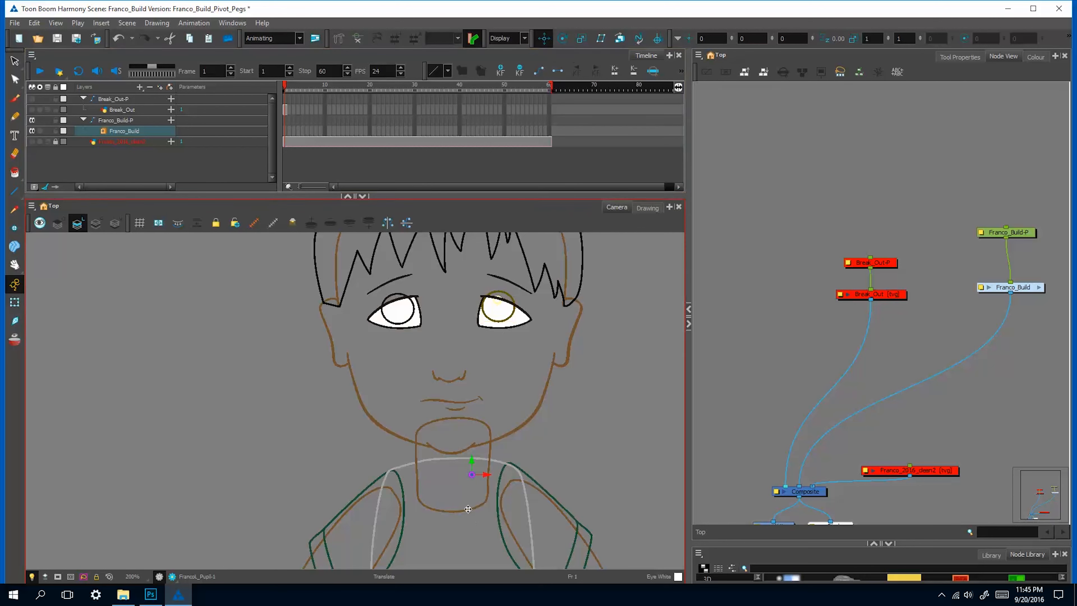
drag(495, 396, 499, 307)
click(14, 302)
click(579, 324)
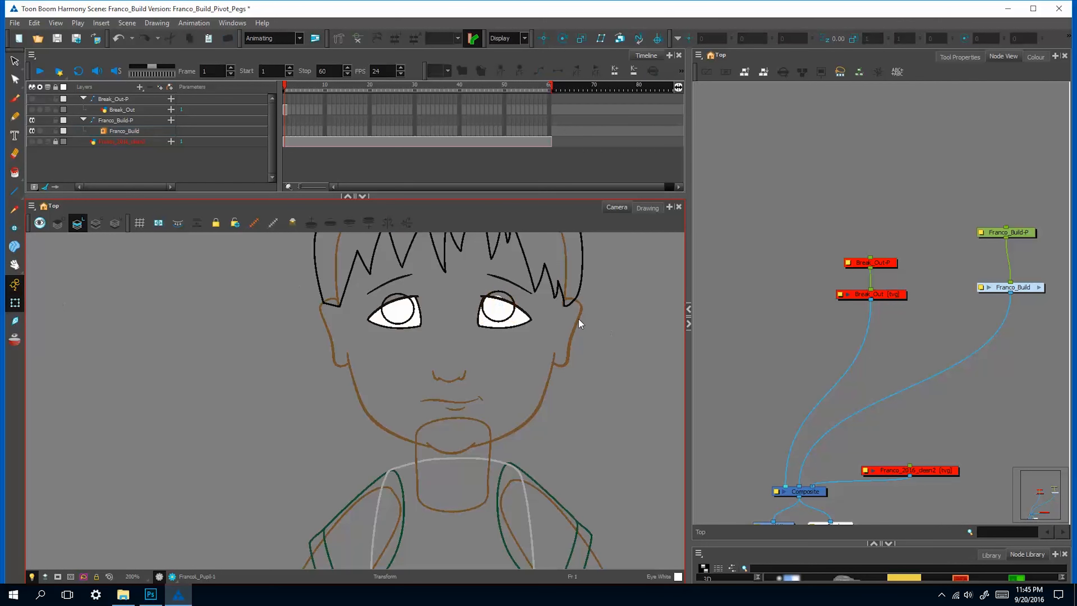
Move the FrancoL_Eyelid pivot from the neck to the lower middle of the eye
click(526, 313)
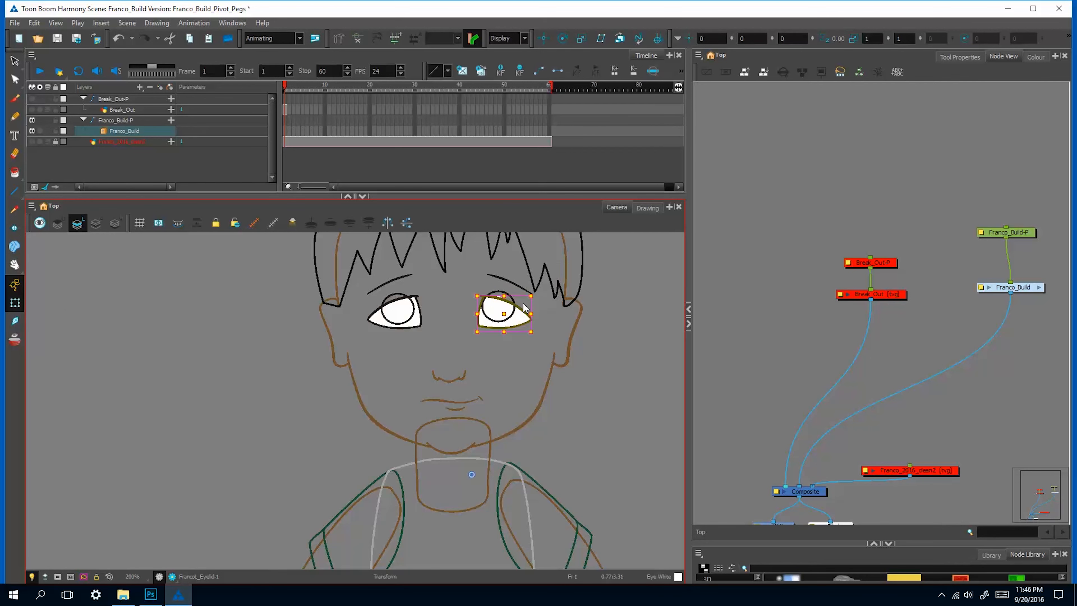
click(543, 39)
drag(476, 480, 499, 325)
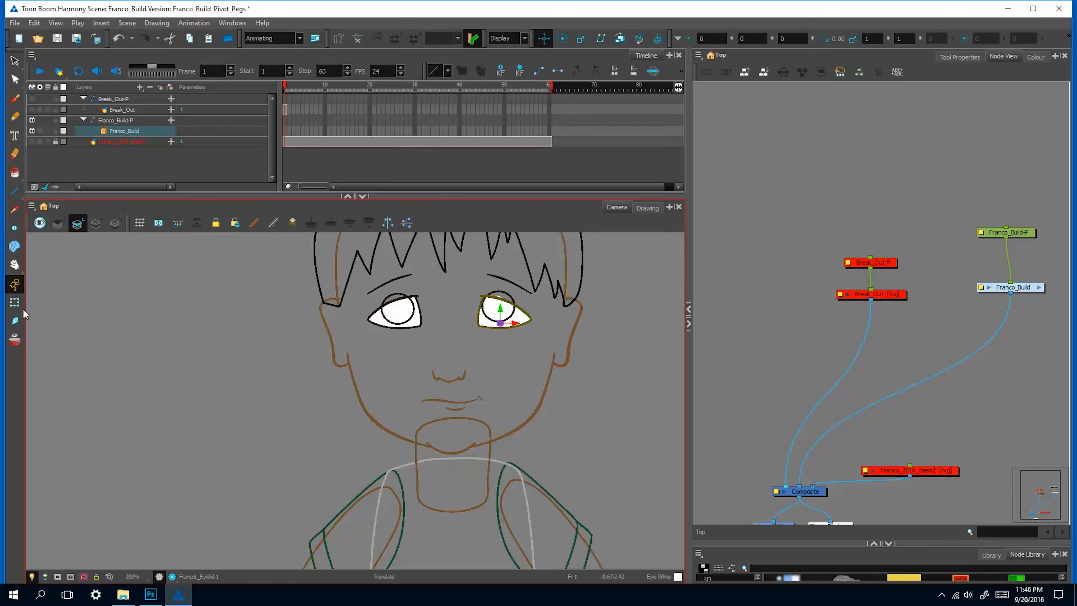
key(shift+t)
click(451, 341)
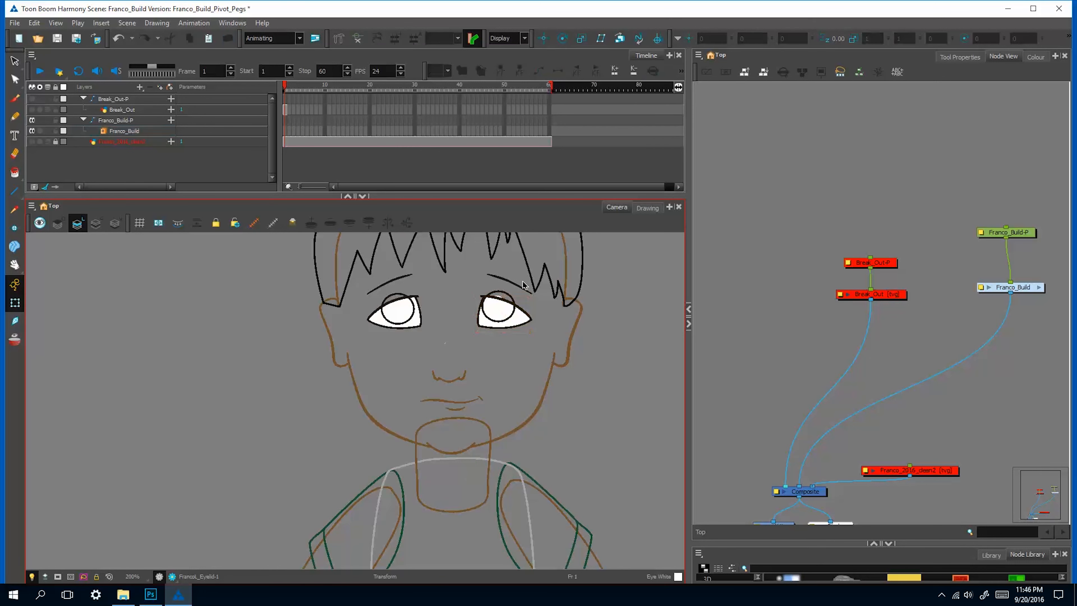
Move the FrancoL_Eyebrow pivot from the neck to the middle of the eyebrow
click(508, 284)
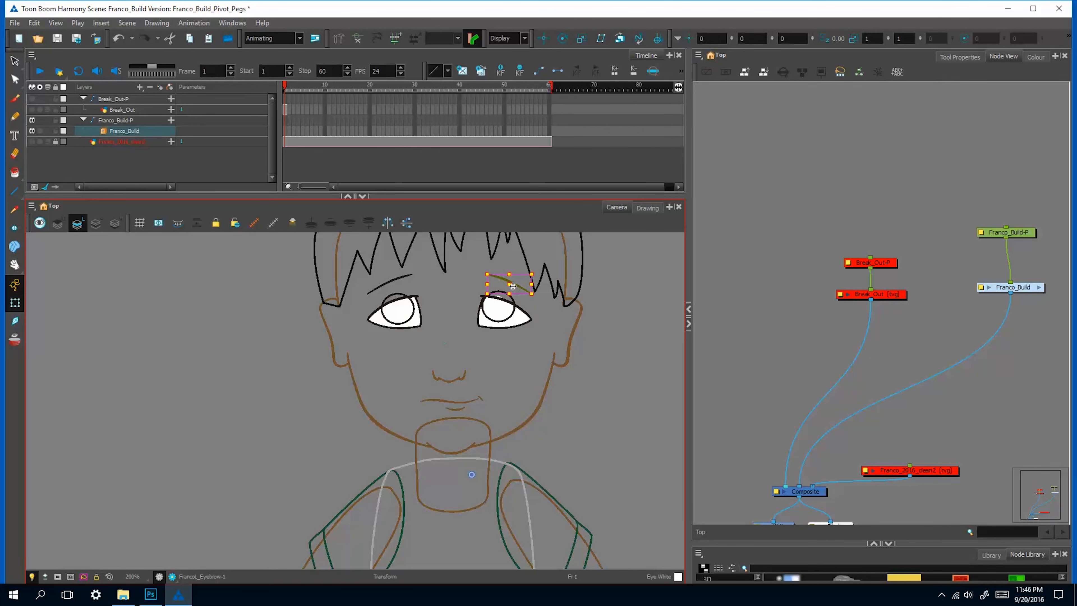
click(544, 39)
drag(471, 474, 507, 281)
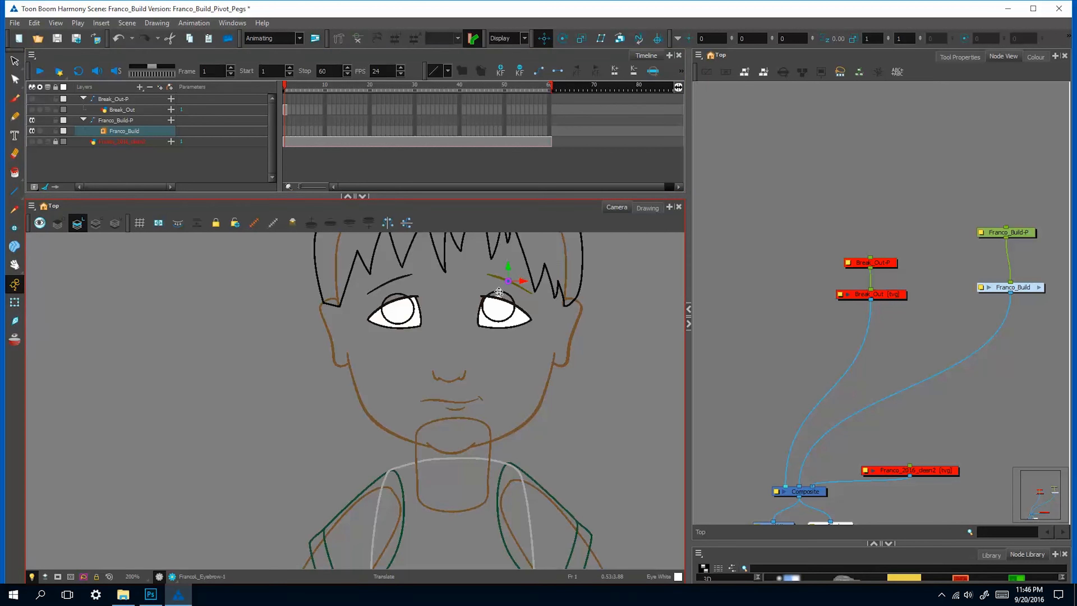
click(15, 302)
click(507, 339)
Move the FrancoR_Eyewhite pivot from the neck to the lower middle of the eye white
drag(542, 334, 615, 355)
click(489, 338)
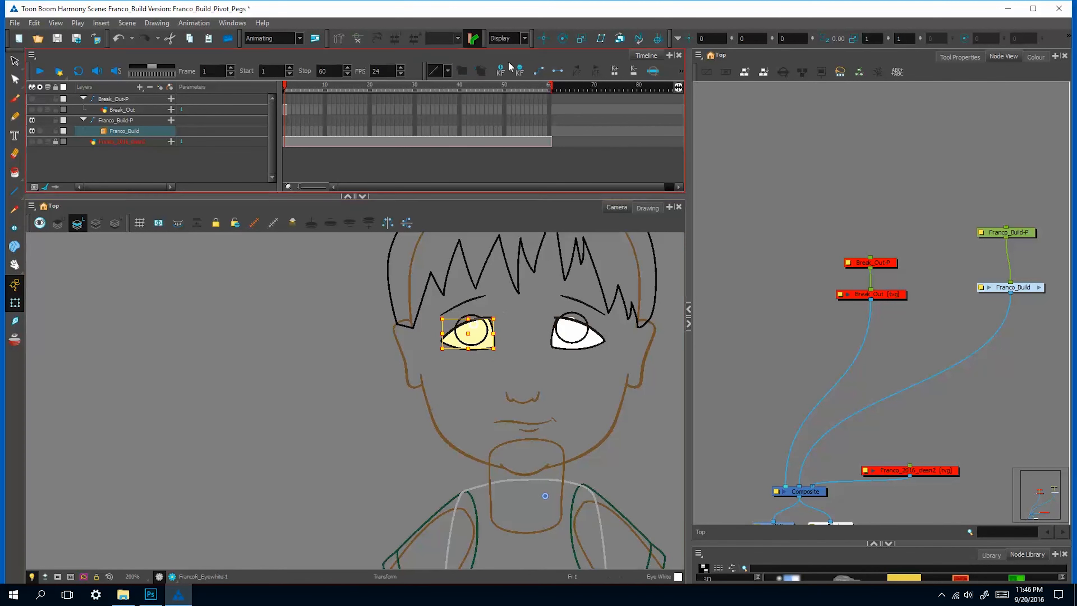
click(543, 39)
drag(545, 496, 474, 343)
click(495, 346)
click(14, 303)
click(474, 317)
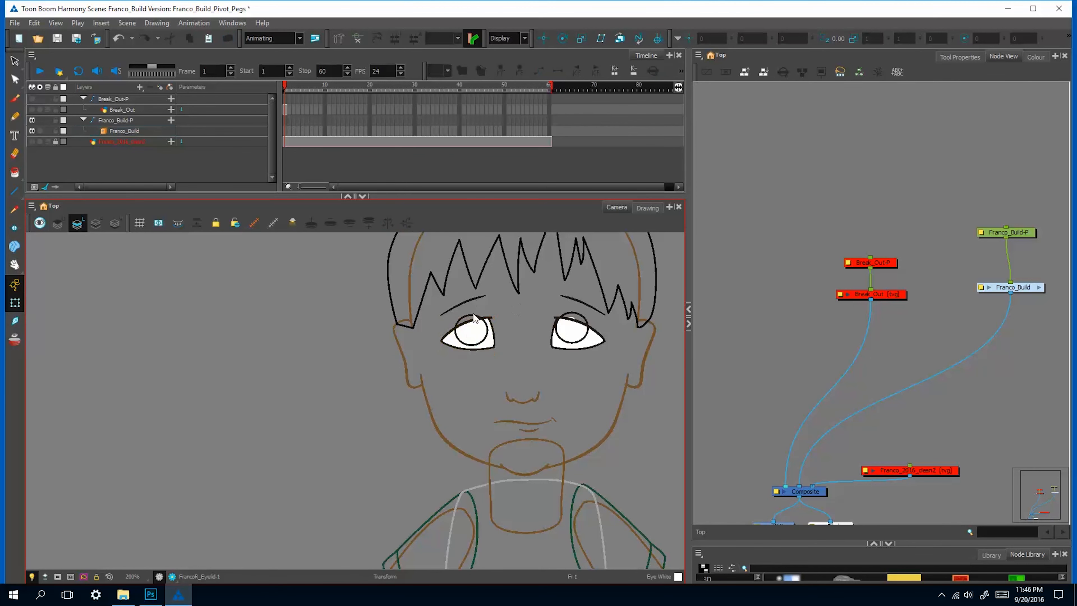
Move the FrancoR_Pupil pivot from the neck to the centre of the pupil
click(472, 316)
click(544, 39)
drag(546, 496, 471, 330)
click(15, 303)
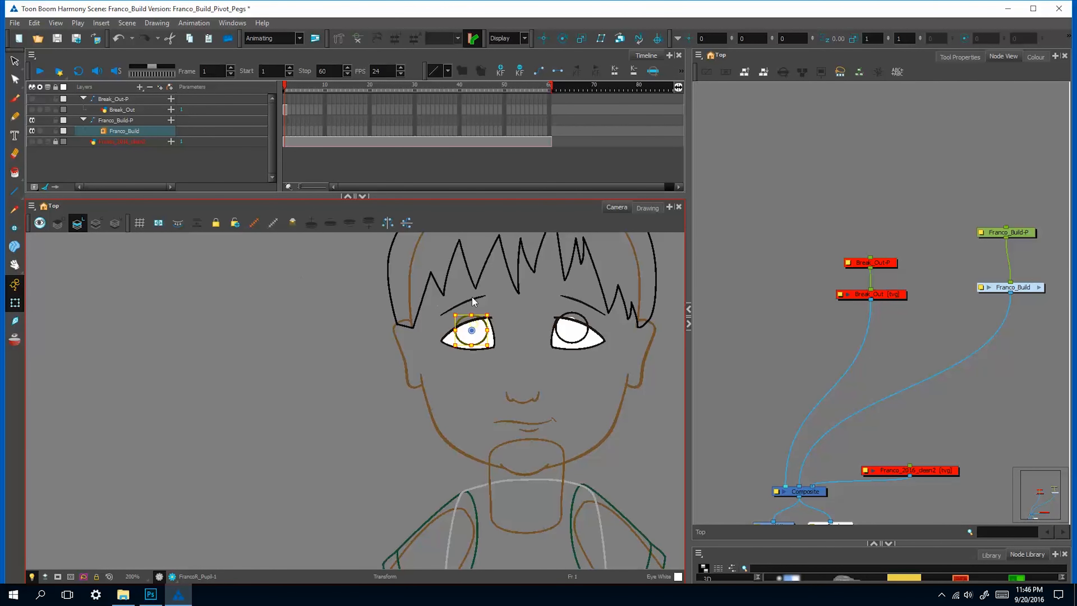
Move the FrancoR_Eyebrow pivot from the neck to the middle of the eyebrow
click(473, 299)
click(544, 39)
drag(545, 495, 463, 302)
click(15, 302)
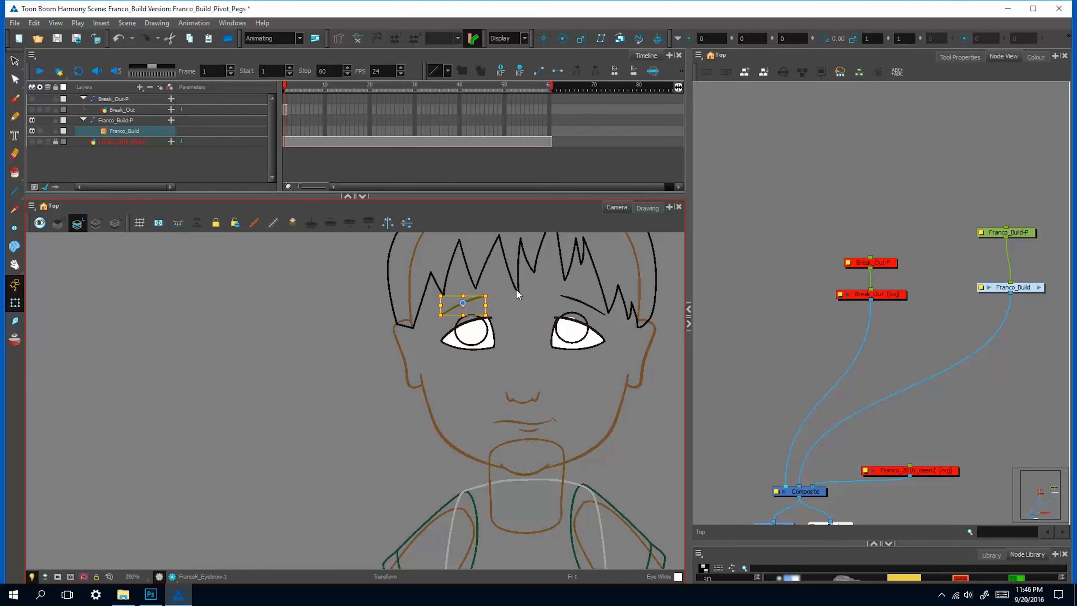
Move the FrancoHair pivot from the neck up to the middle of the fringe
click(517, 293)
drag(550, 301, 537, 380)
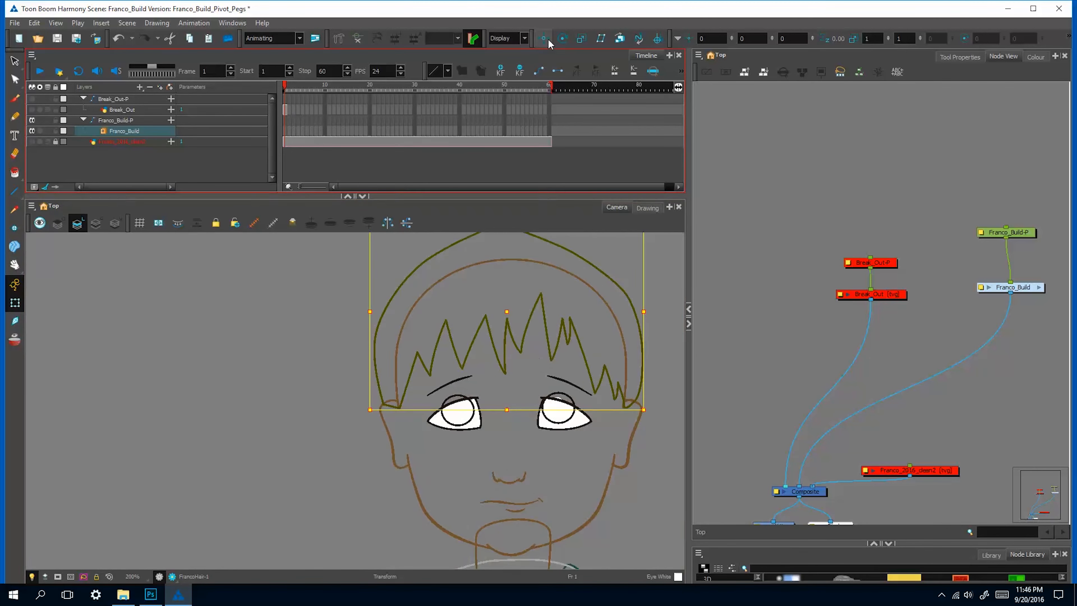
click(544, 39)
drag(535, 537, 501, 284)
Reposition the FrancoHead pivot and centre the FrancoNose pivot on the nose
click(556, 501)
click(544, 38)
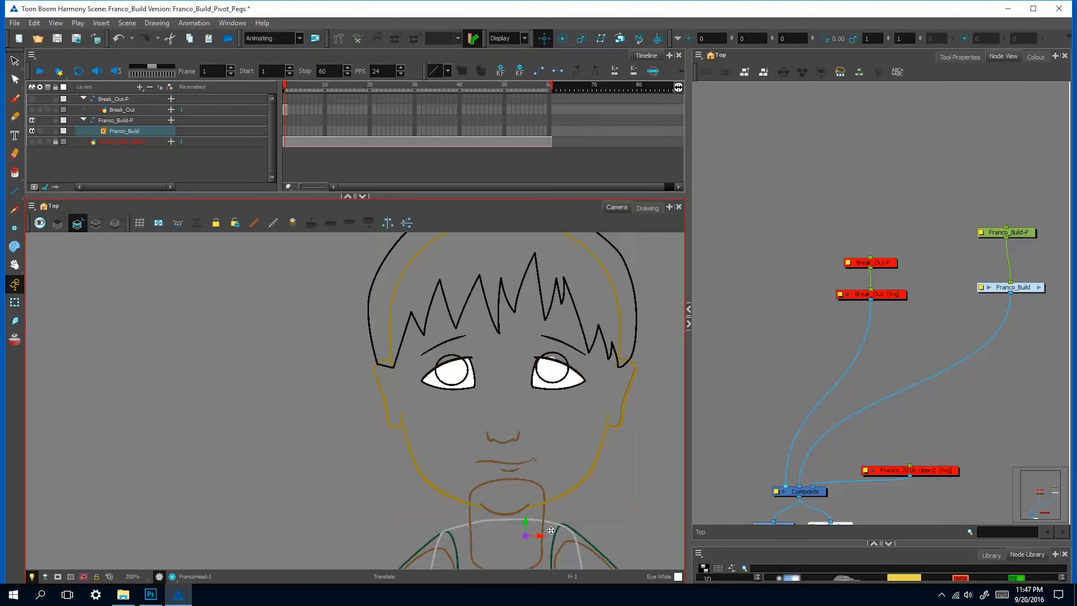
mouse_move(527, 537)
mouse_down()
mouse_move(504, 507)
mouse_move(504, 434)
mouse_up()
click(15, 304)
click(526, 508)
click(543, 39)
click(15, 304)
click(507, 441)
click(544, 39)
click(15, 304)
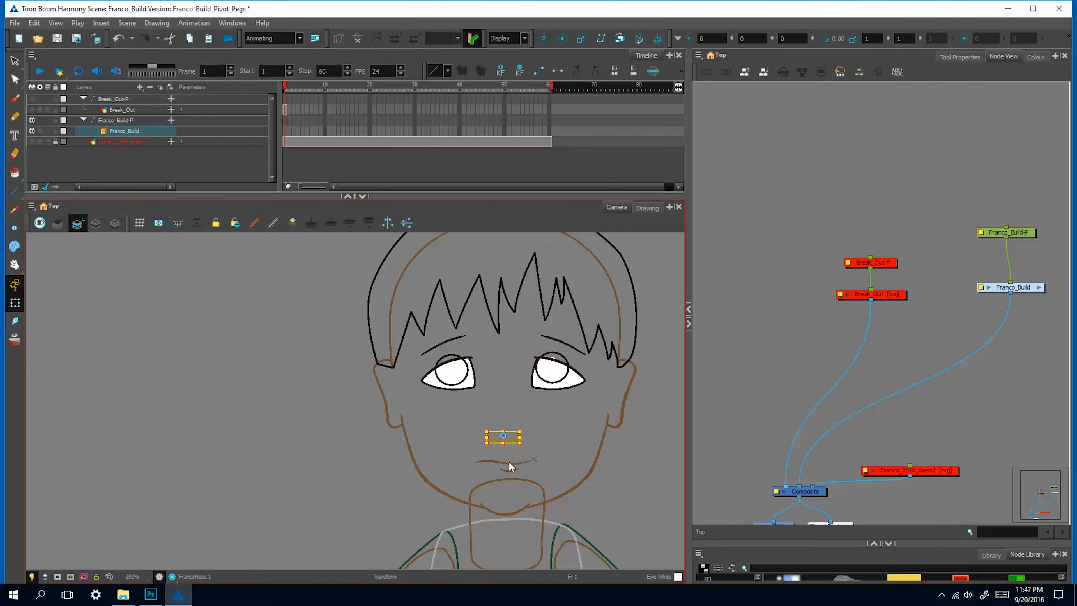
Move the FrancoMouth pivot from the neck to the centre of the mouth
click(504, 462)
click(544, 39)
drag(527, 537, 507, 465)
key(shift+t)
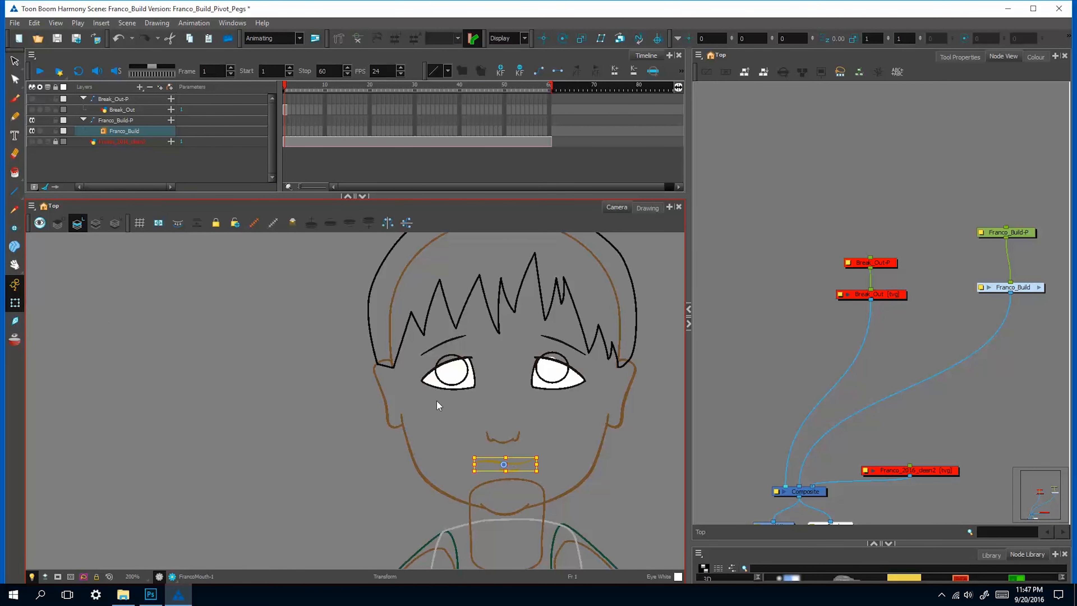